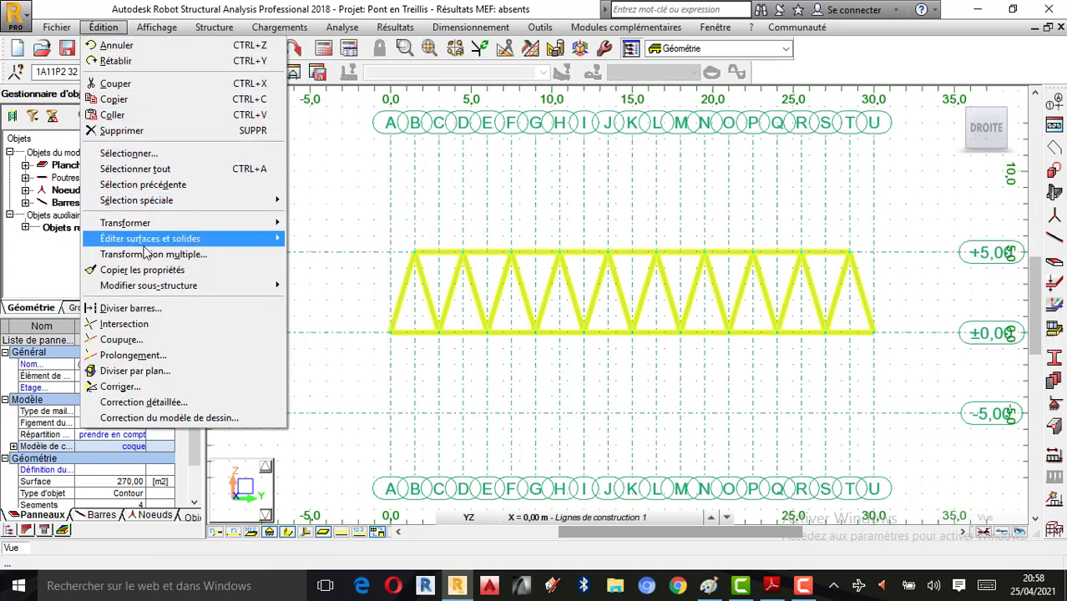
# Step: Split the truss bars at their crossings, then inspect top-chord bar 57 and deselect it
pyautogui.click(126, 324)
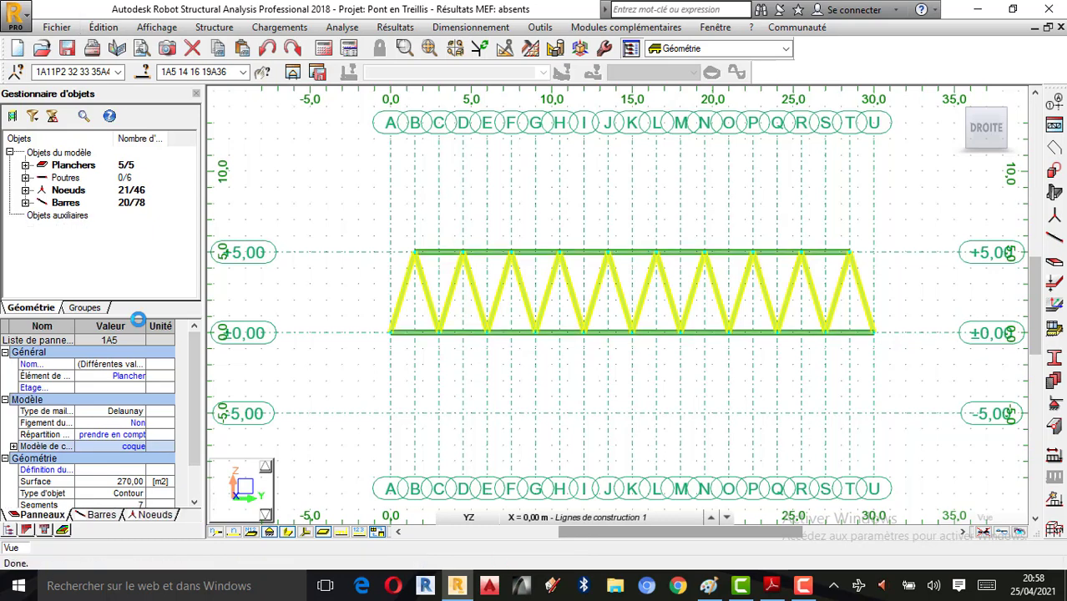
pyautogui.click(489, 260)
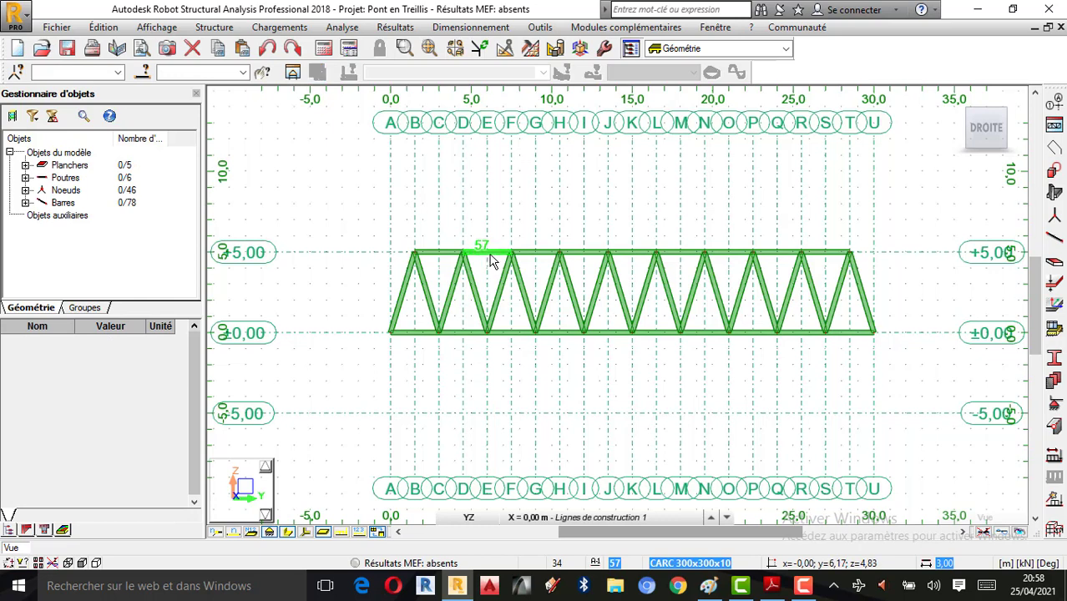
pyautogui.scroll(1, 524, 267)
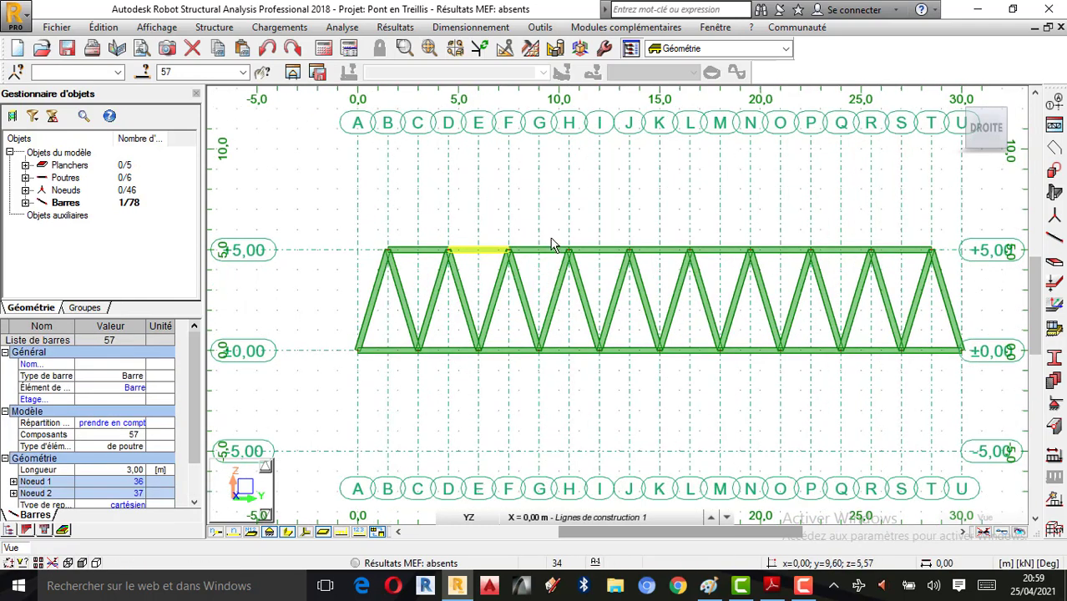
pyautogui.scroll(1, 553, 243)
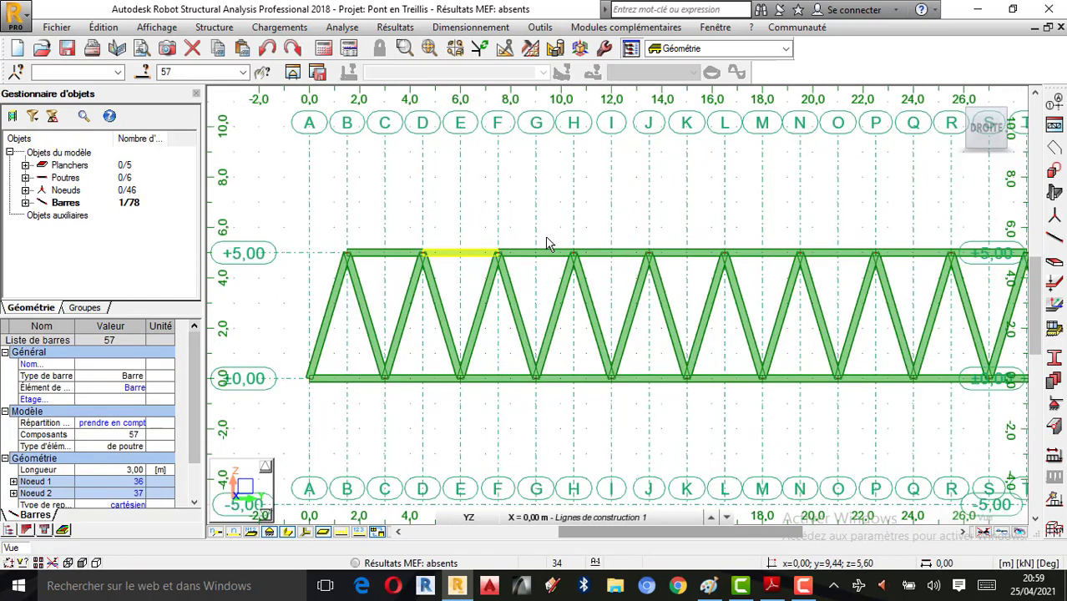
pyautogui.click(564, 195)
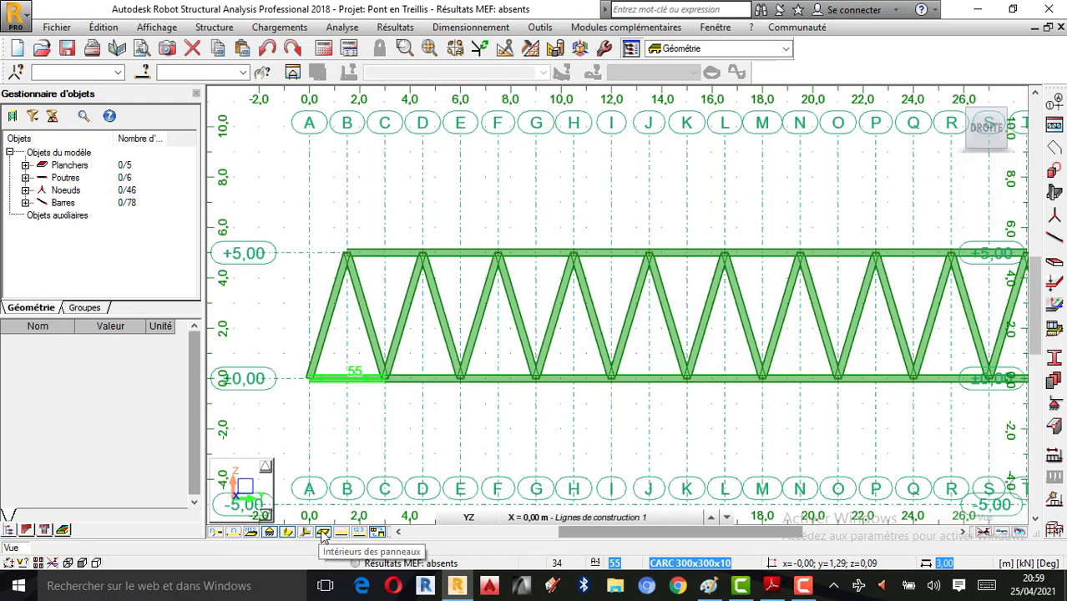
pyautogui.click(235, 533)
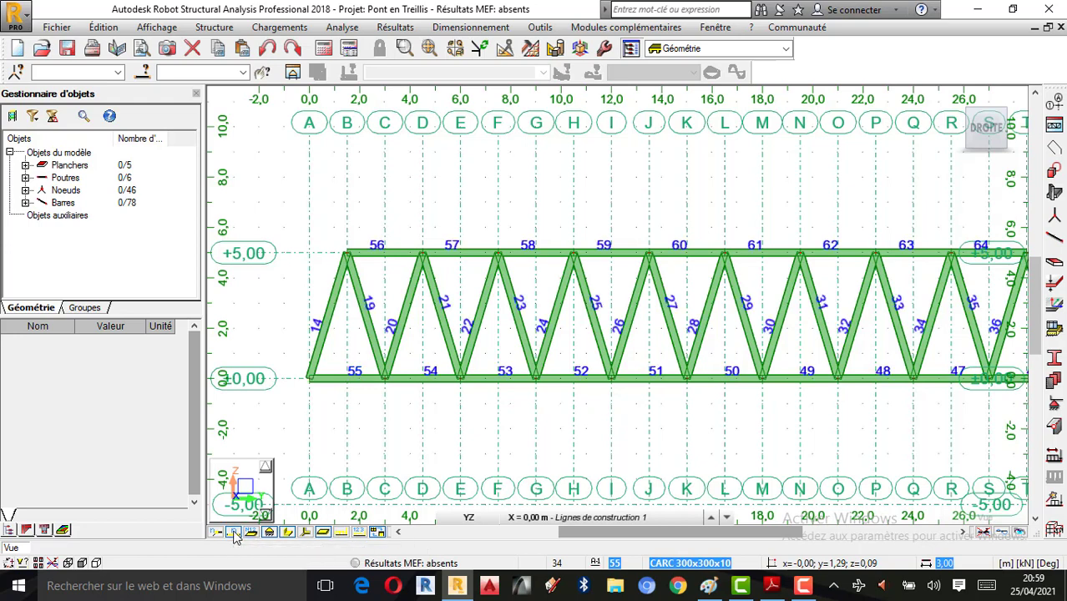
pyautogui.scroll(-1, 351, 330)
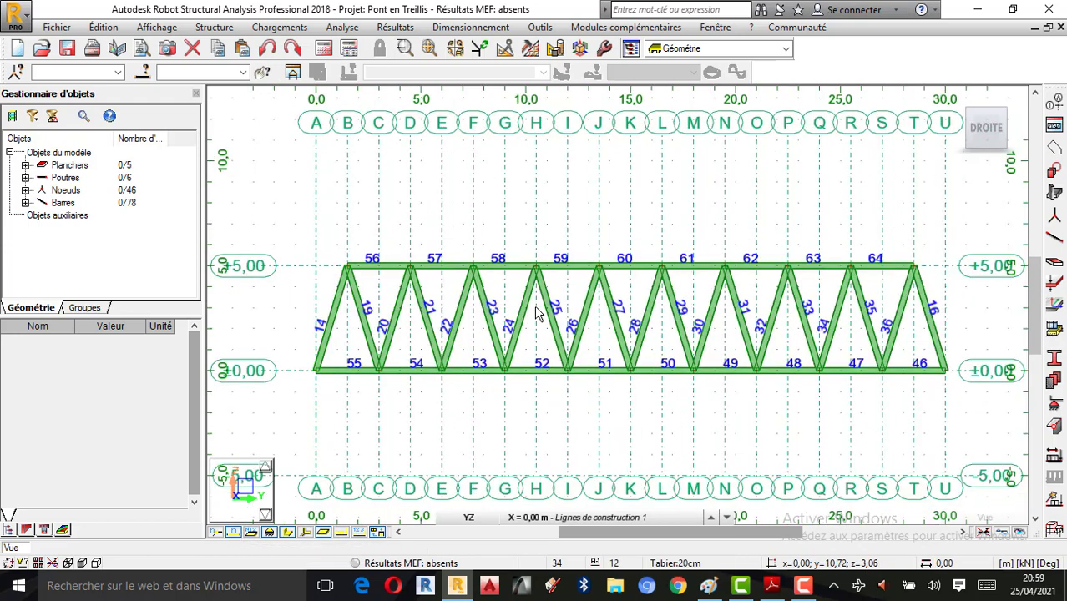
pyautogui.click(216, 534)
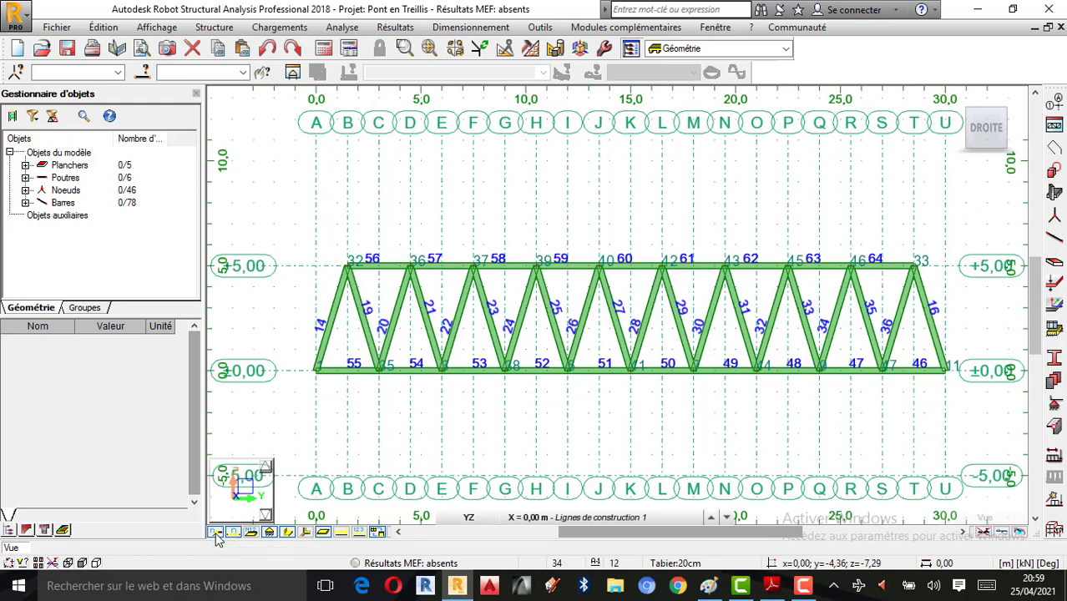
pyautogui.click(236, 534)
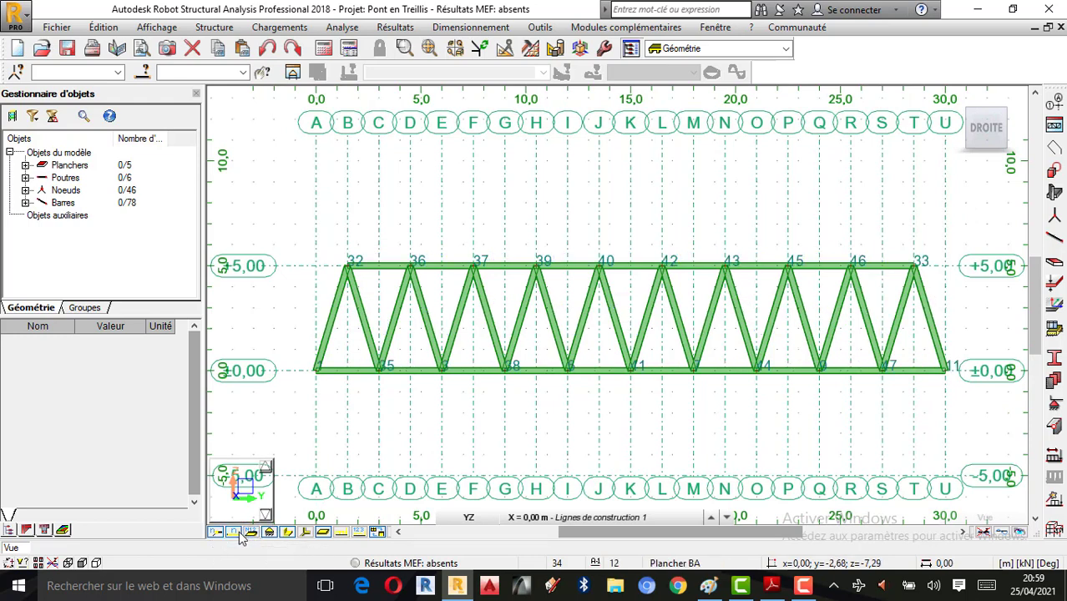
pyautogui.click(236, 534)
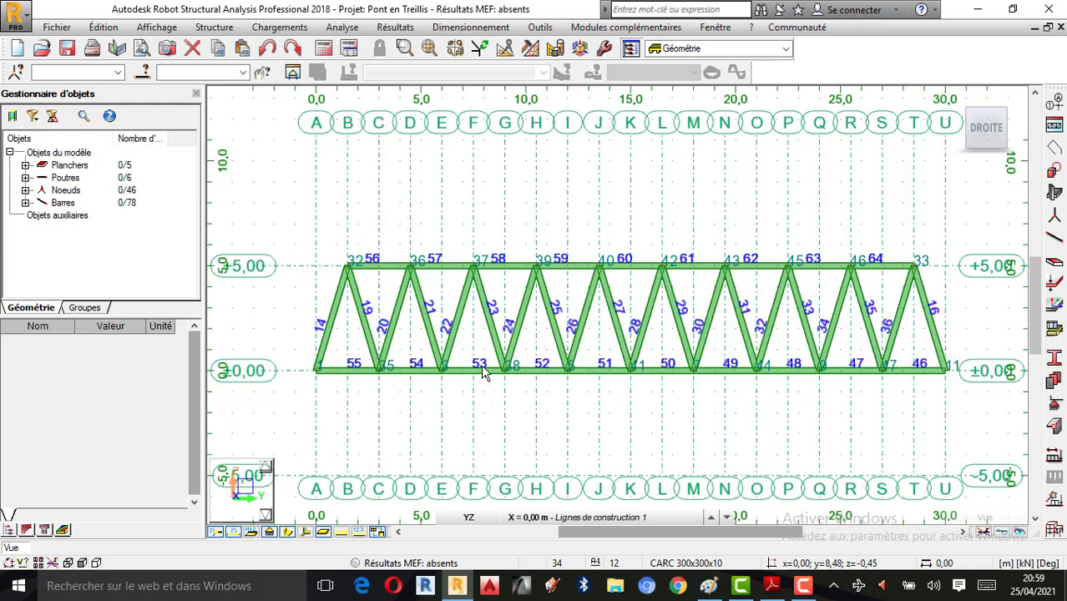
pyautogui.click(236, 535)
pyautogui.click(216, 535)
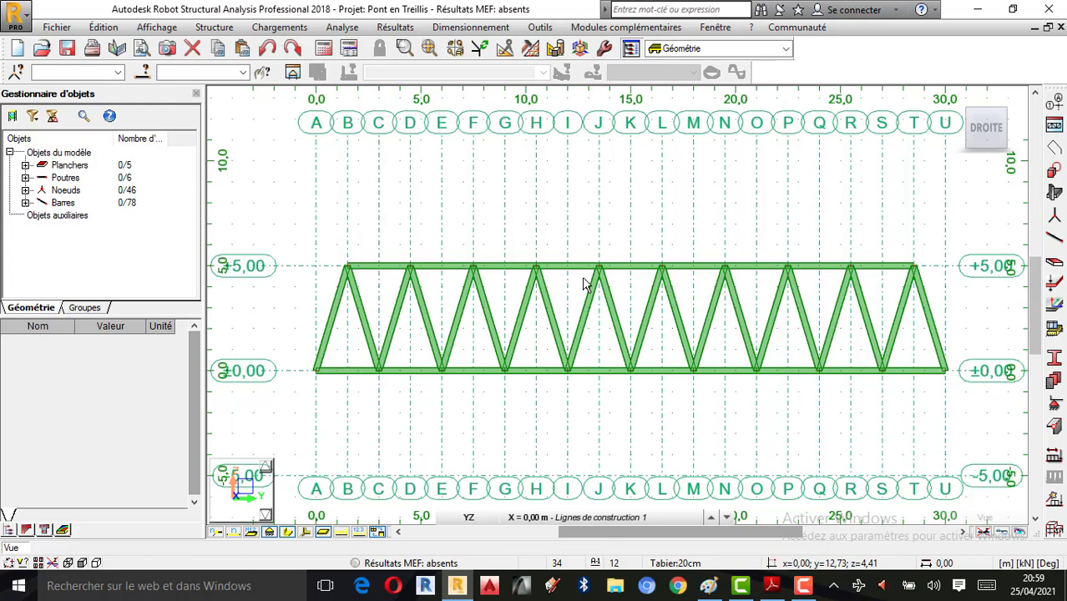
# Step: Colour bars by profile and add a thickness legend showing CARC 300x300x10 and Tabier 20cm
pyautogui.rightClick(437, 164)
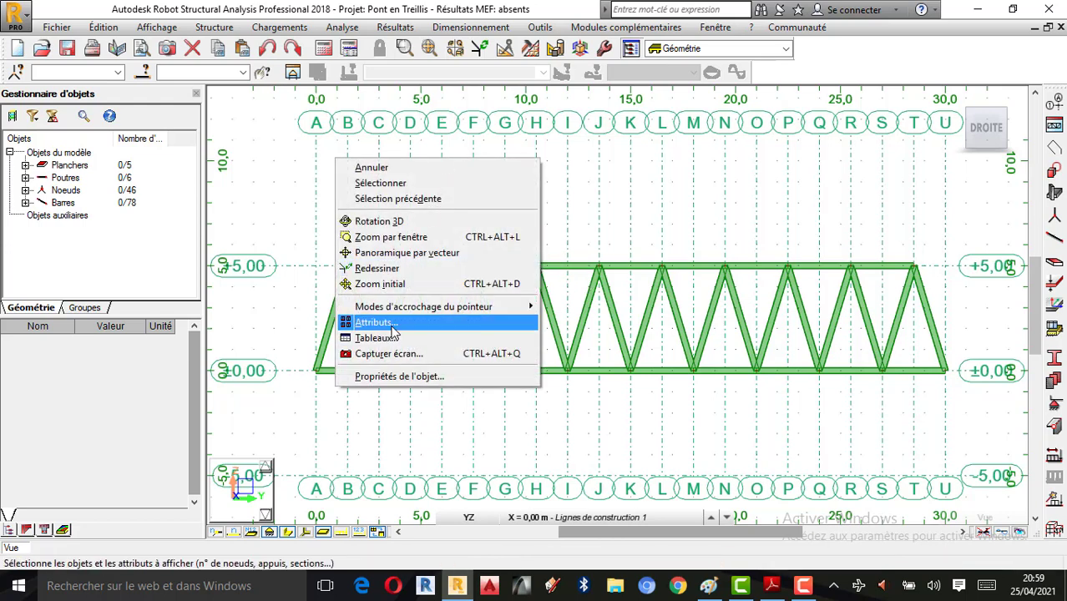
pyautogui.click(374, 324)
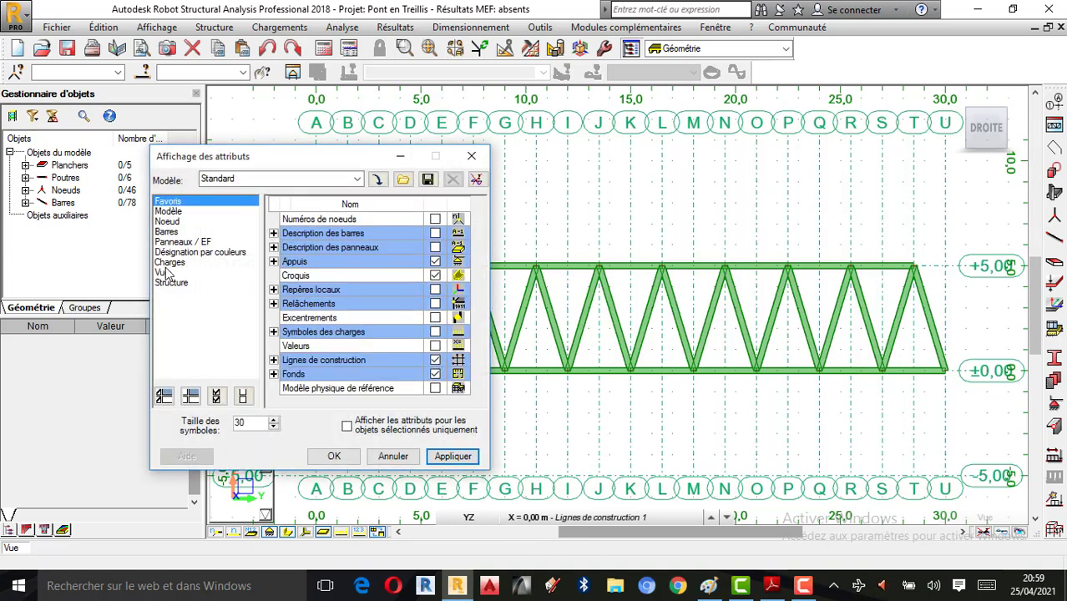
pyautogui.click(193, 253)
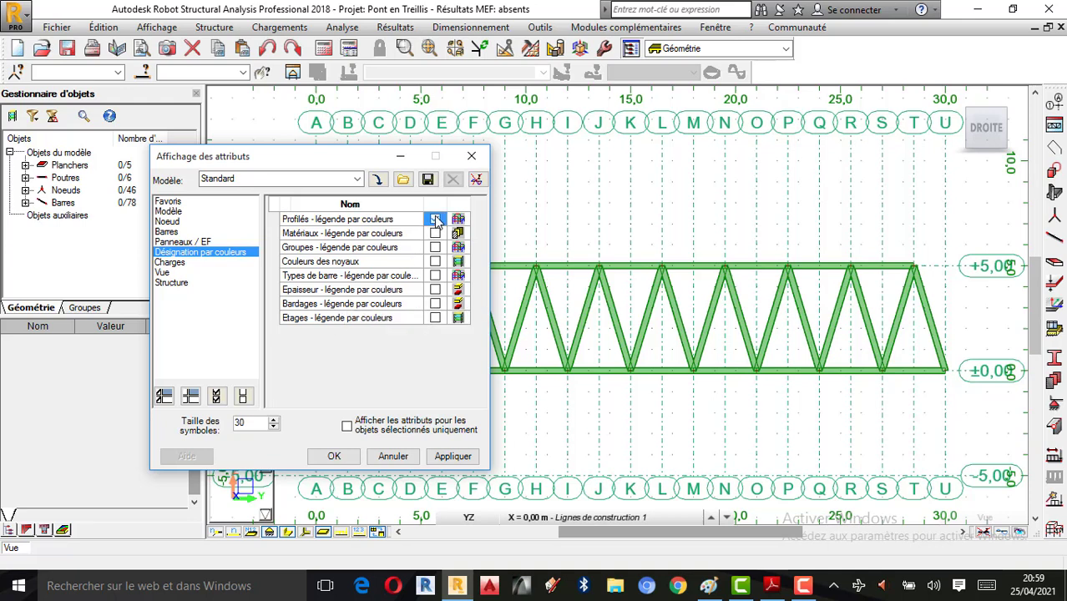
pyautogui.click(446, 456)
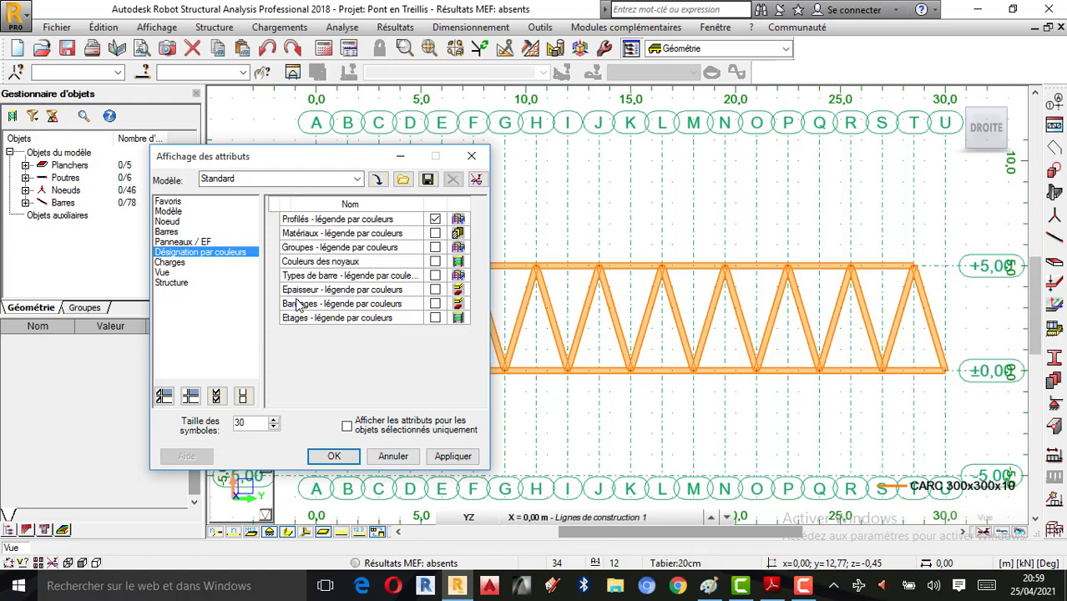
pyautogui.click(436, 290)
pyautogui.click(455, 458)
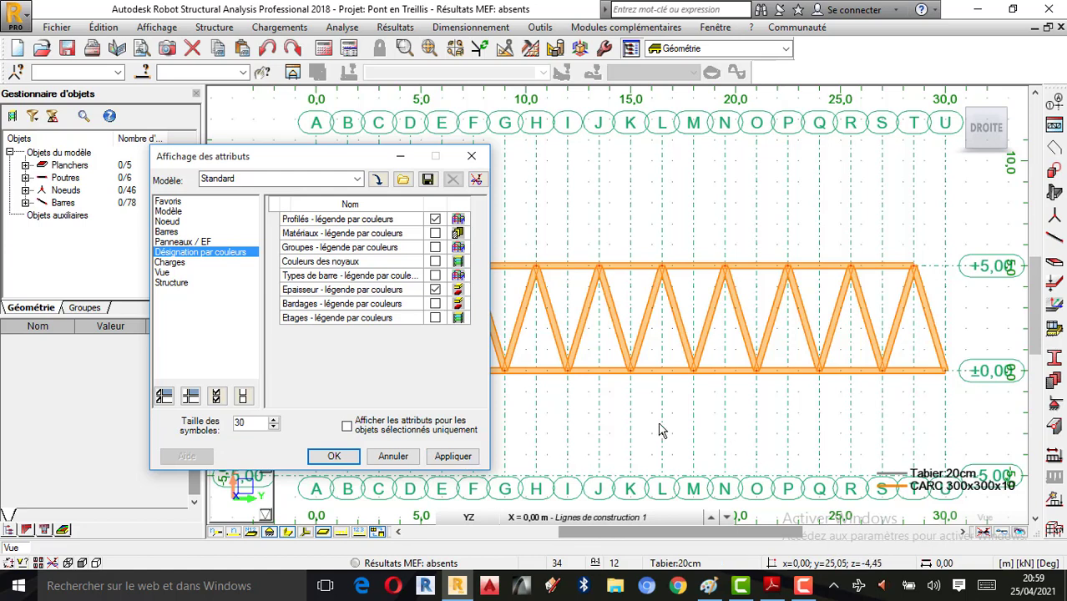
pyautogui.click(472, 156)
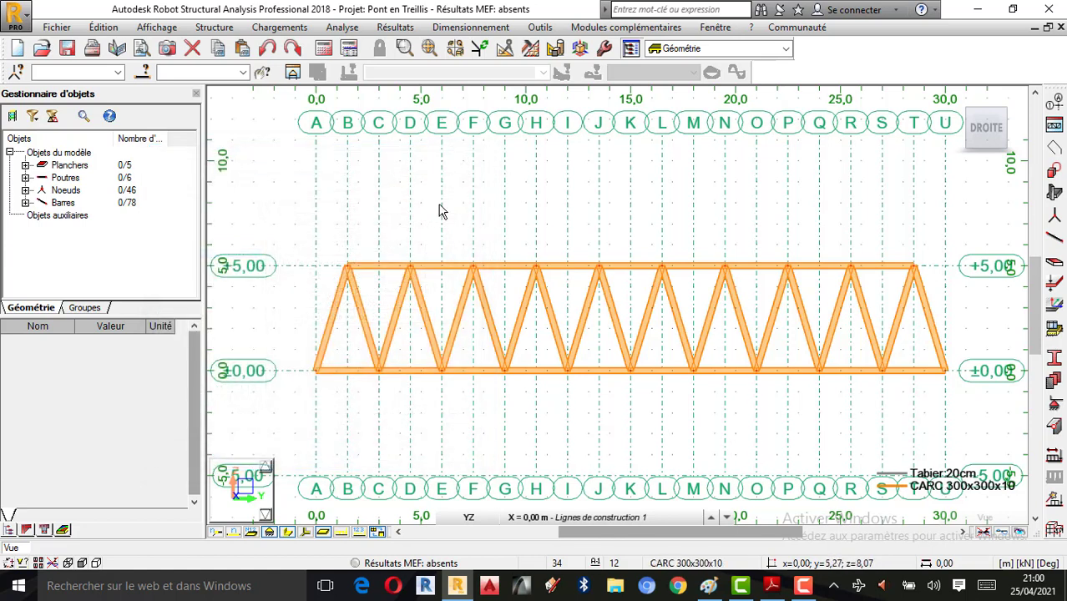
pyautogui.scroll(-1, 439, 208)
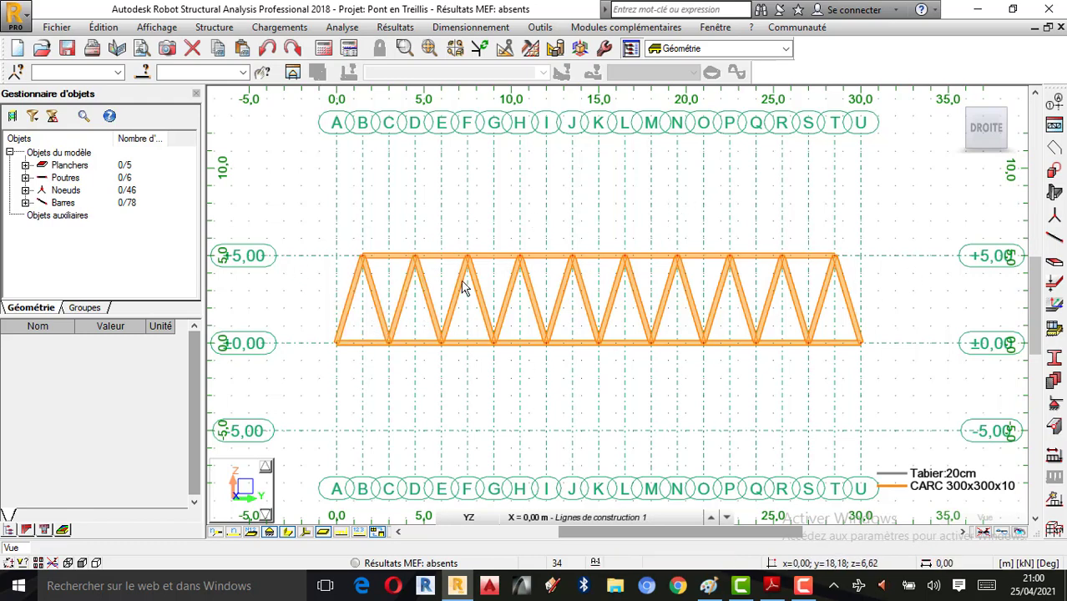
# Step: Show the bridge in 3D, orbiting and zooming to see both trusses, deck slabs and cross beams
pyautogui.click(958, 98)
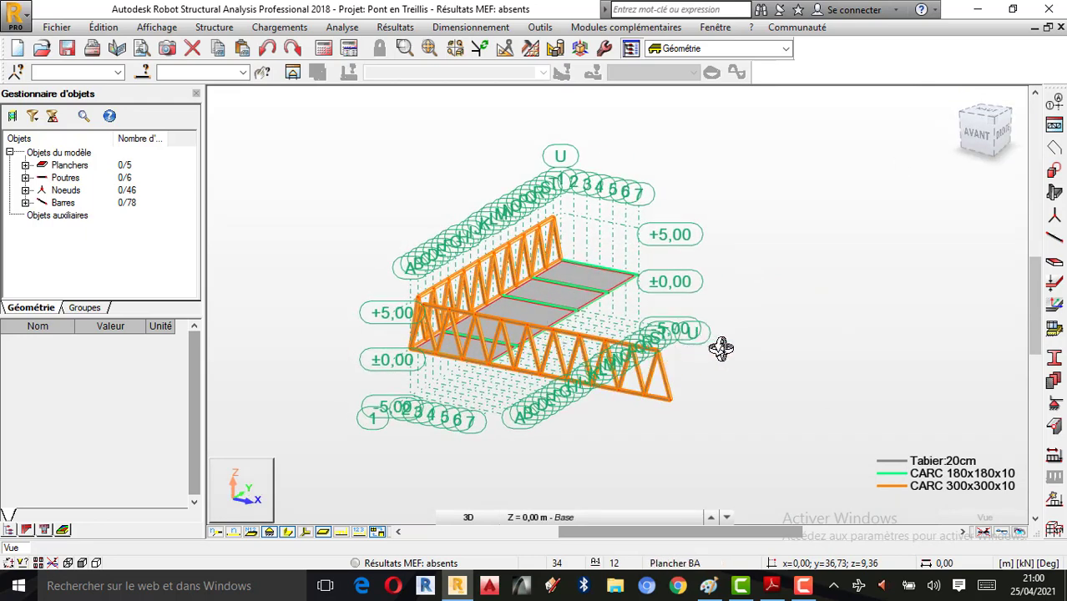
pyautogui.moveTo(763, 360); pyautogui.dragTo(575, 355)
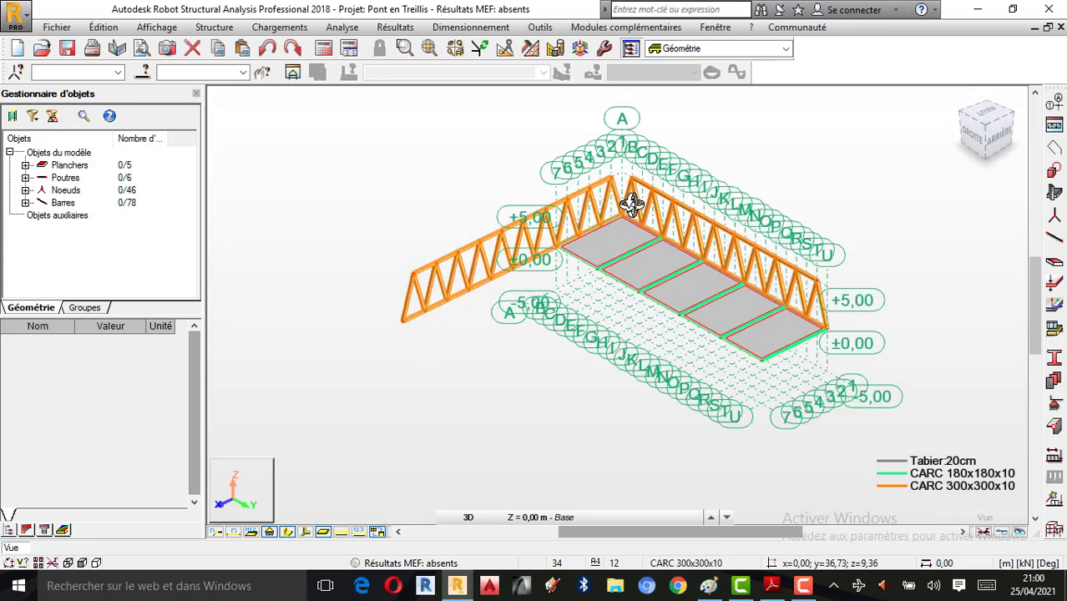
pyautogui.scroll(1, 632, 204)
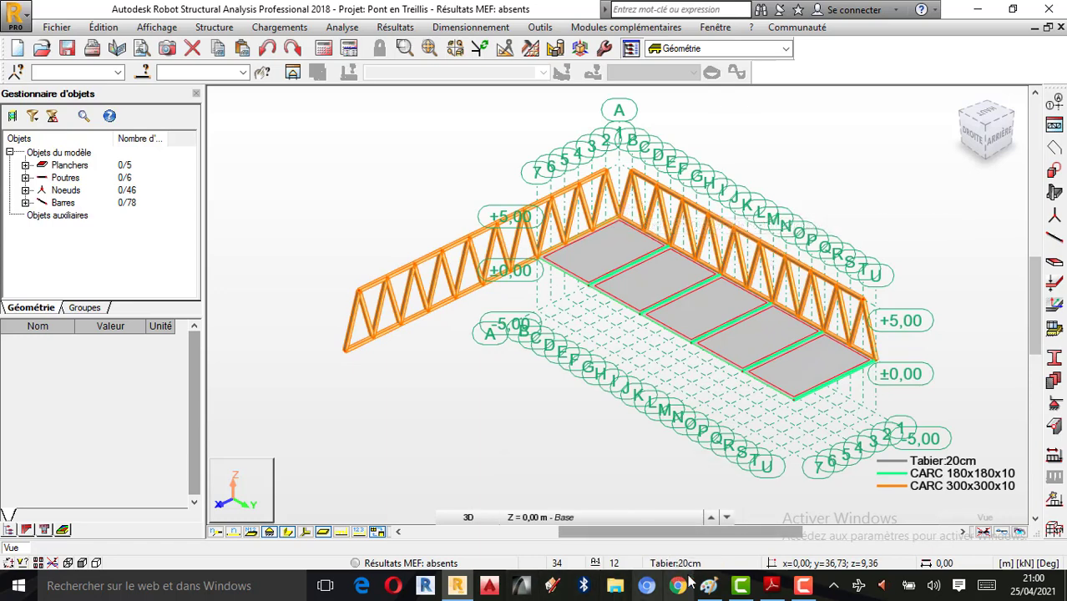
pyautogui.click(803, 587)
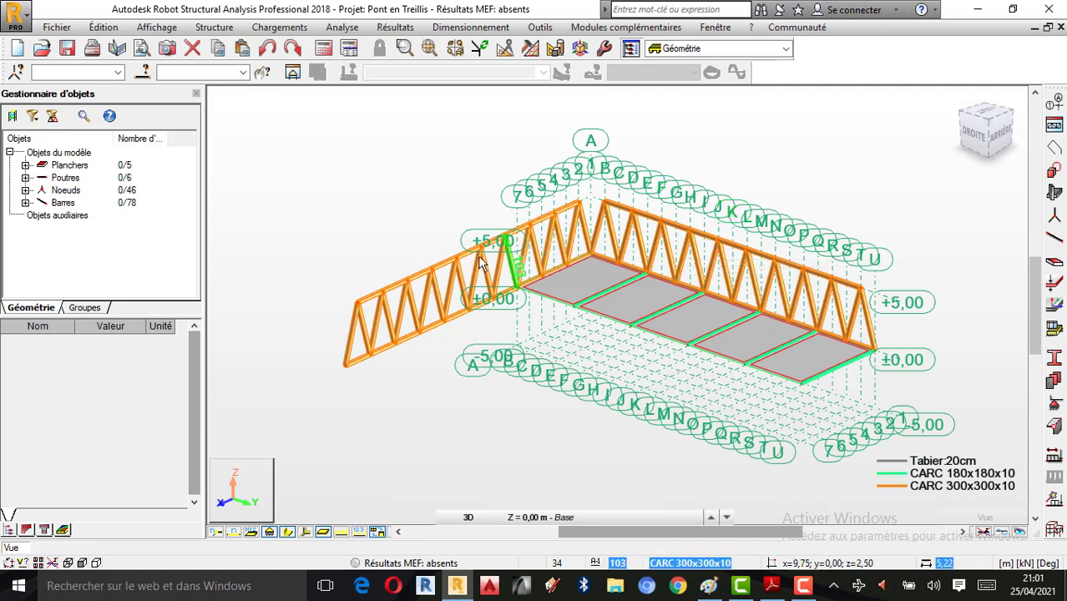
pyautogui.scroll(1, 467, 266)
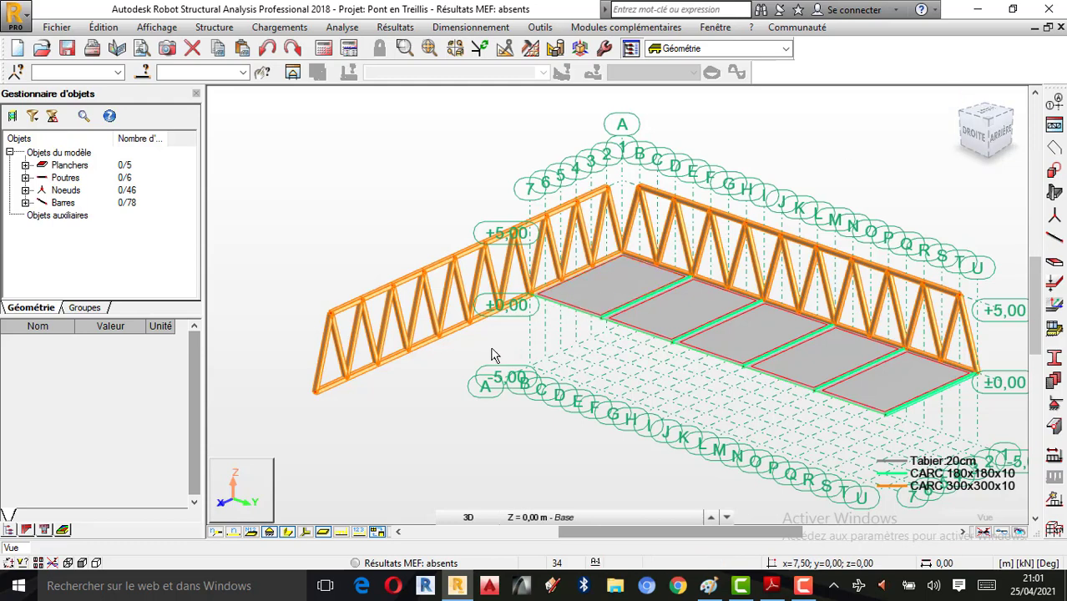
# Step: Delete the left truss span, the leftover end bar, the top-chord stub and bar 110
pyautogui.moveTo(419, 381); pyautogui.dragTo(335, 303)
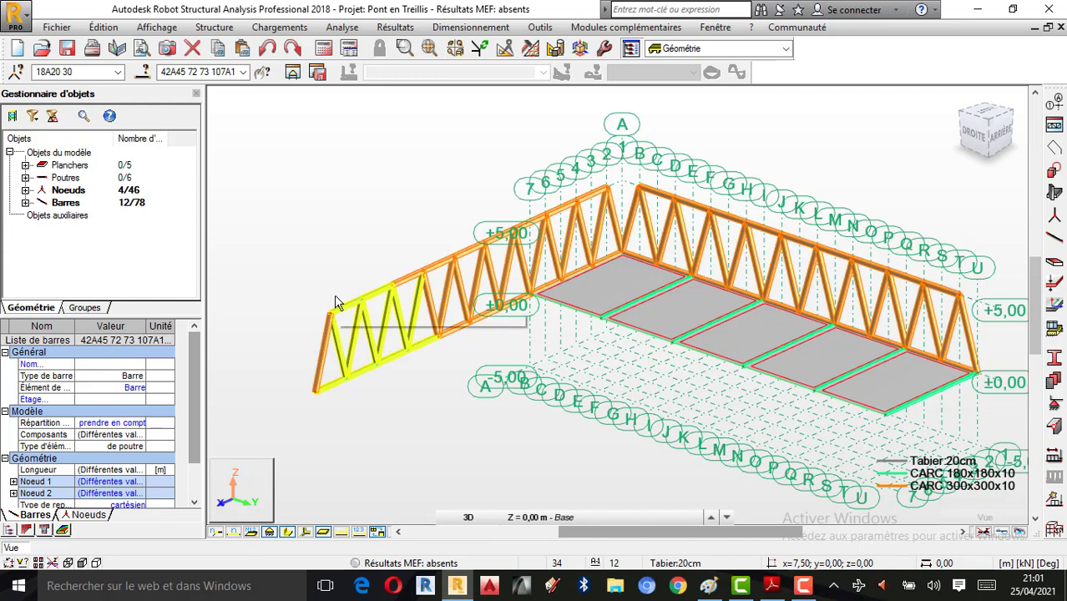
pyautogui.press('Delete')
pyautogui.click(426, 294)
pyautogui.press('Delete')
pyautogui.click(394, 282)
pyautogui.press('Delete')
pyautogui.click(328, 341)
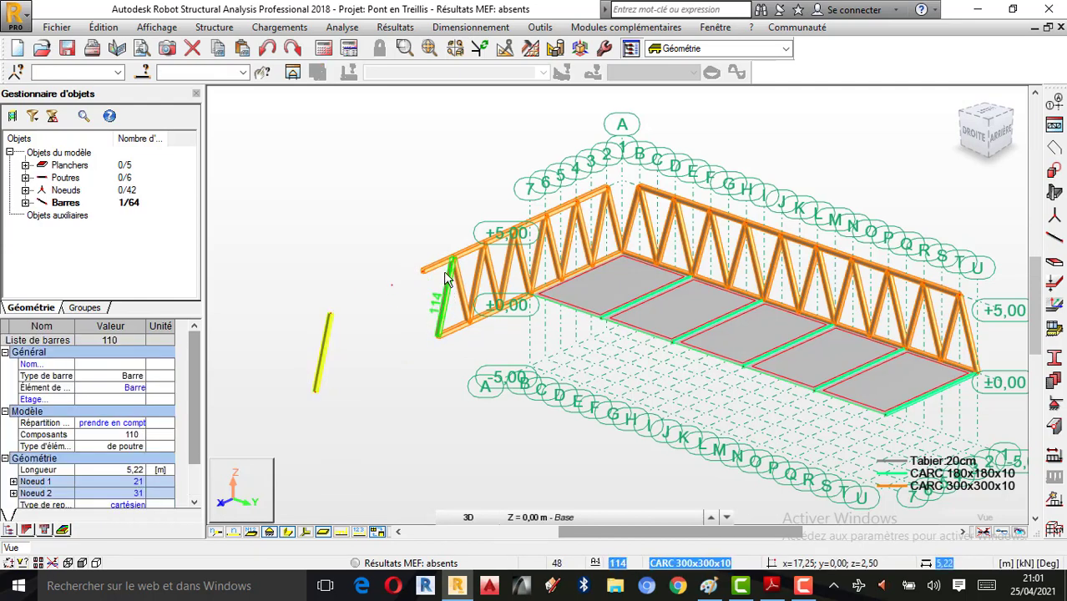
pyautogui.press('Delete')
pyautogui.scroll(2, 620, 213)
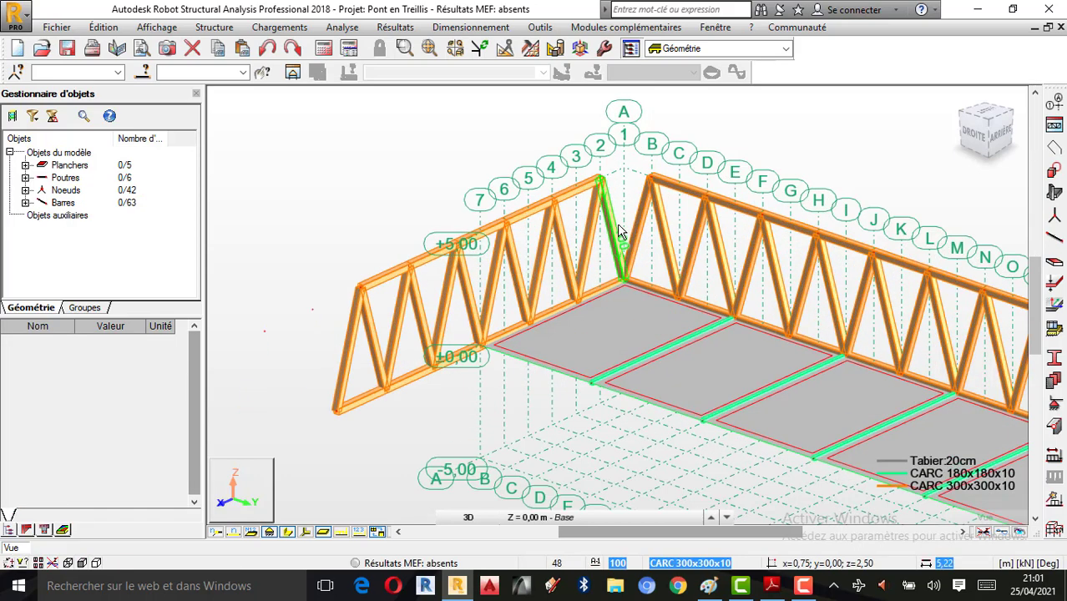
# Step: Delete the remaining left truss bars, including five end bars and the top-chord bars
pyautogui.moveTo(344, 208); pyautogui.dragTo(324, 219)
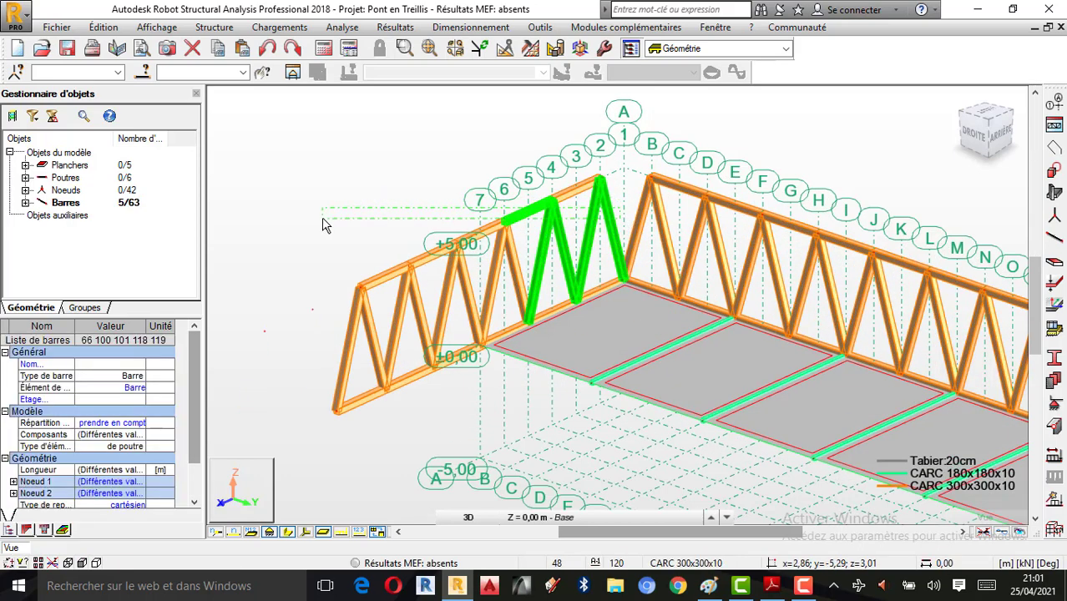
pyautogui.press('Delete')
pyautogui.moveTo(506, 256); pyautogui.dragTo(318, 247)
pyautogui.press('Delete')
pyautogui.moveTo(497, 164); pyautogui.dragTo(497, 165)
pyautogui.press('Delete')
pyautogui.moveTo(408, 414); pyautogui.dragTo(325, 326)
pyautogui.press('Delete')
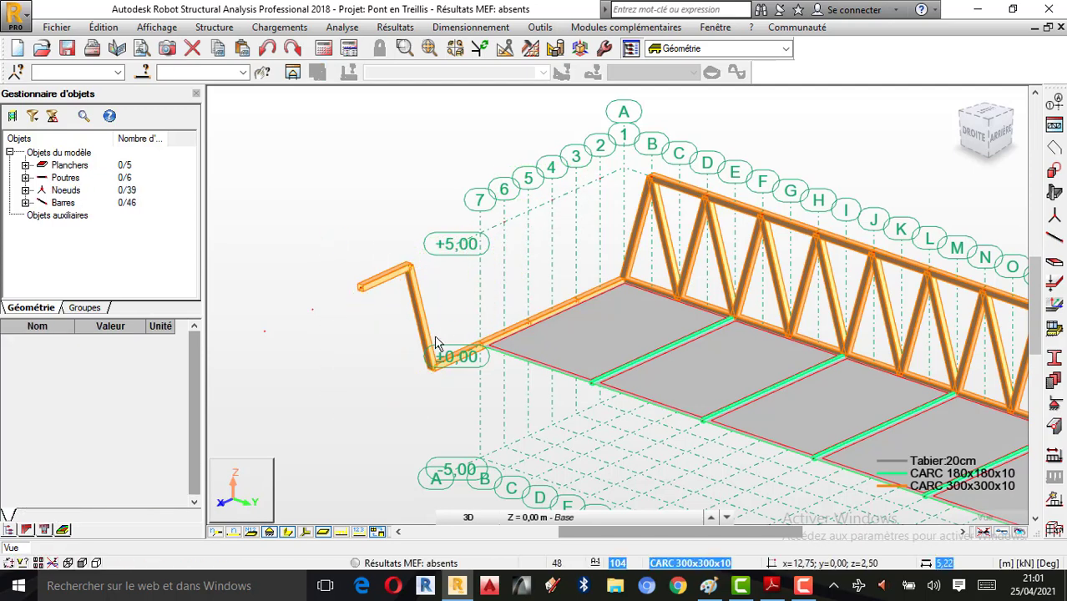
# Step: Remove the leftover short end bars at the left end of the bridge
pyautogui.moveTo(430, 371); pyautogui.dragTo(347, 249)
pyautogui.press('Delete')
pyautogui.scroll(1, 514, 309)
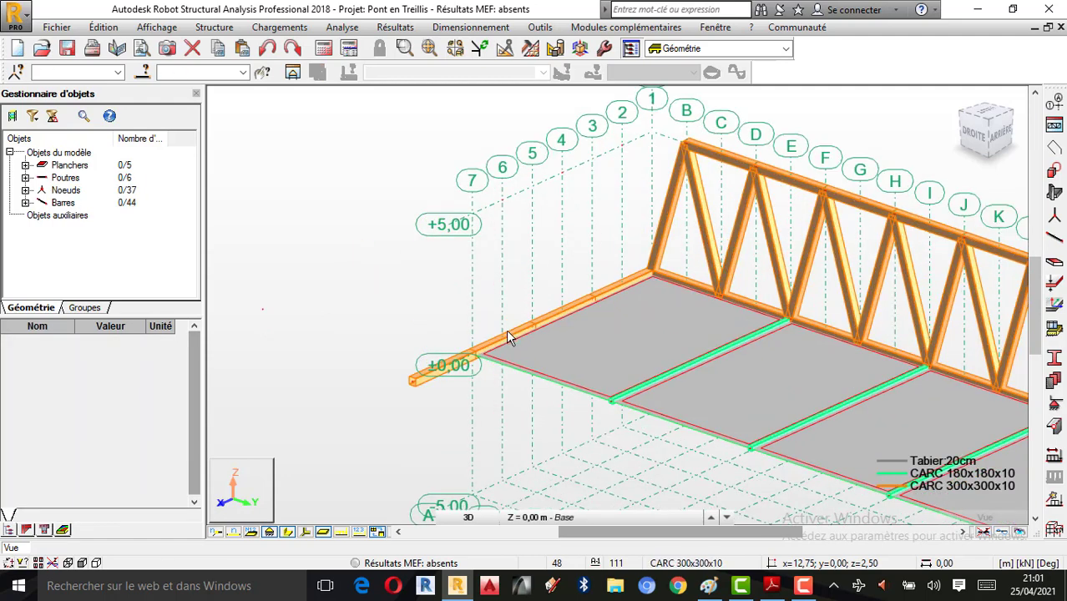
pyautogui.click(513, 335)
pyautogui.press('Delete')
pyautogui.click(443, 366)
pyautogui.click(378, 361)
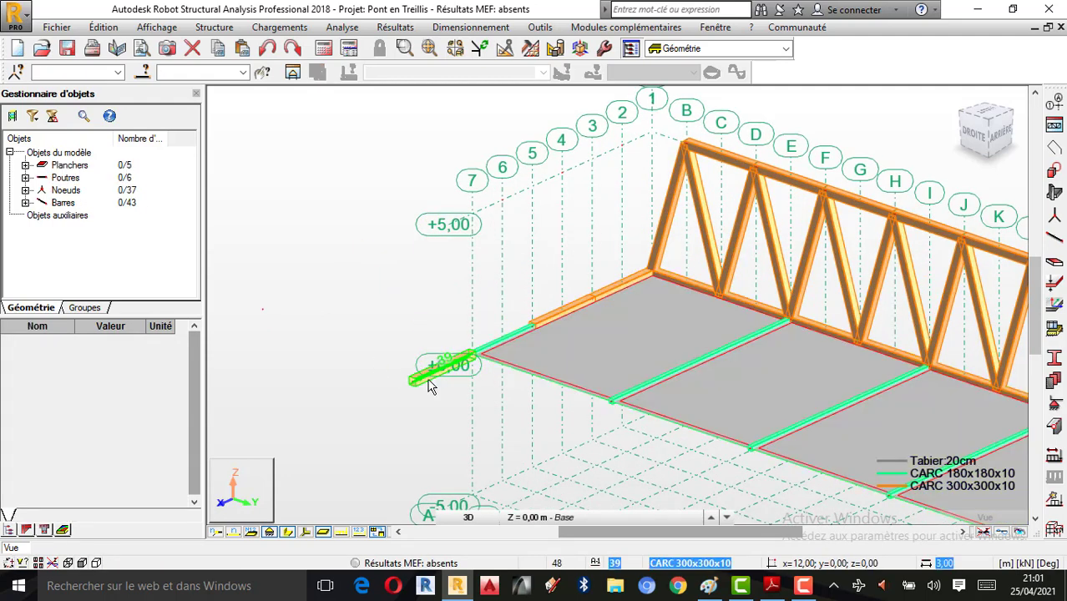
pyautogui.click(421, 380)
pyautogui.press('Delete')
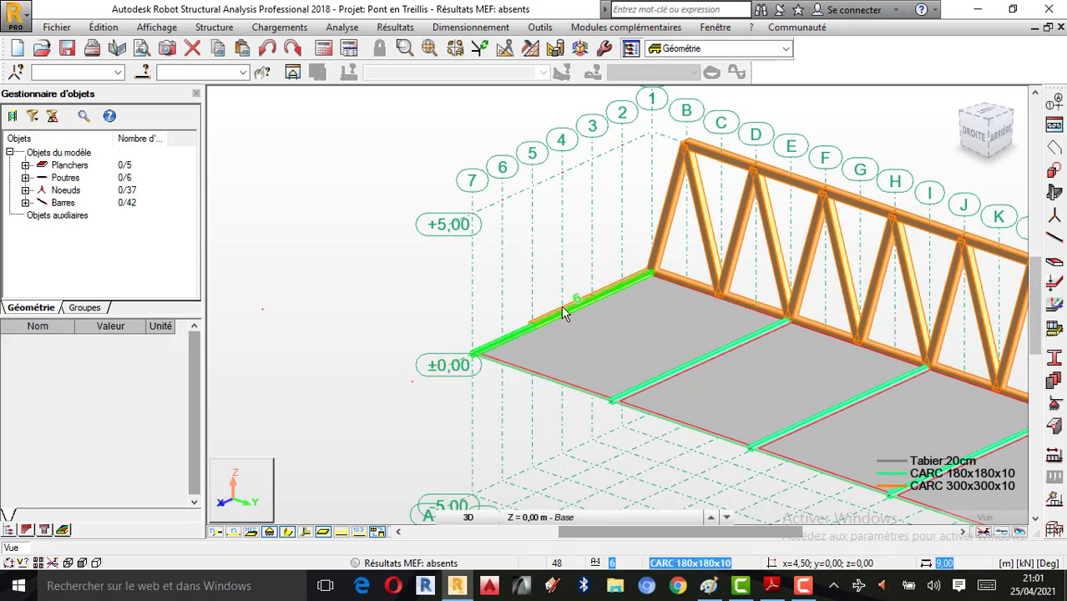
# Step: Orbit to the near end of the bridge and delete bars 37 and 18
pyautogui.rightClick(344, 156)
pyautogui.click(389, 219)
pyautogui.moveTo(386, 269); pyautogui.dragTo(437, 359)
pyautogui.rightClick(282, 212)
pyautogui.click(279, 220)
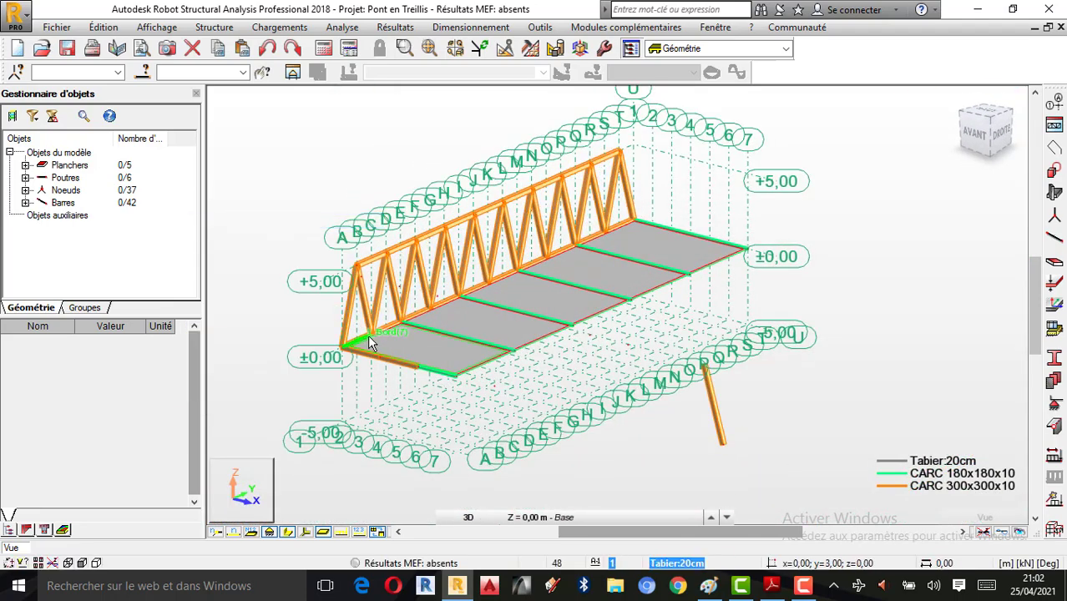
pyautogui.scroll(3, 388, 361)
pyautogui.click(412, 376)
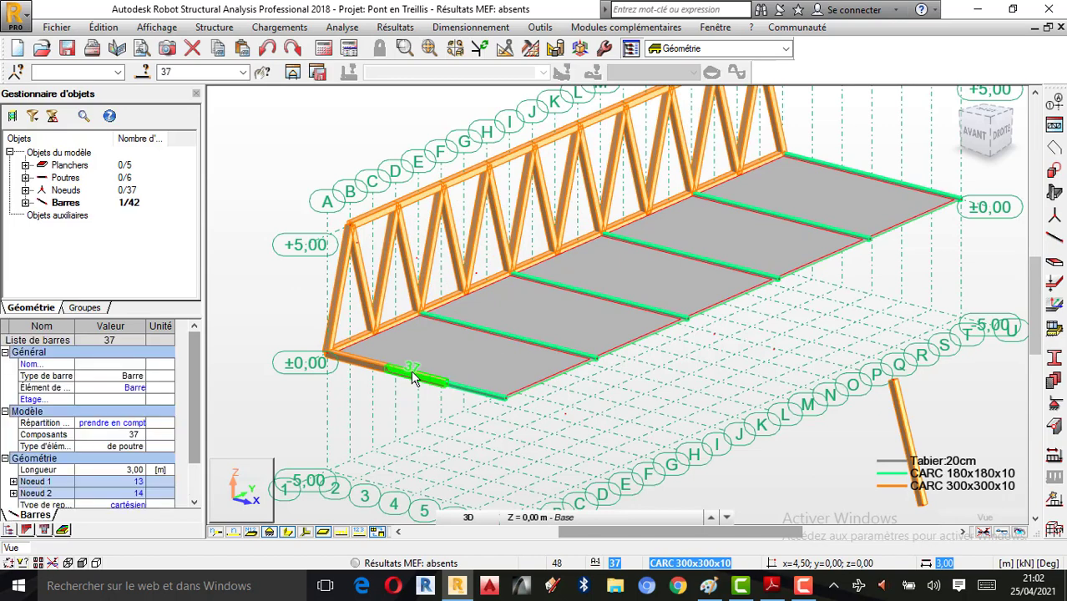
pyautogui.press('Delete')
pyautogui.click(370, 365)
pyautogui.press('Delete')
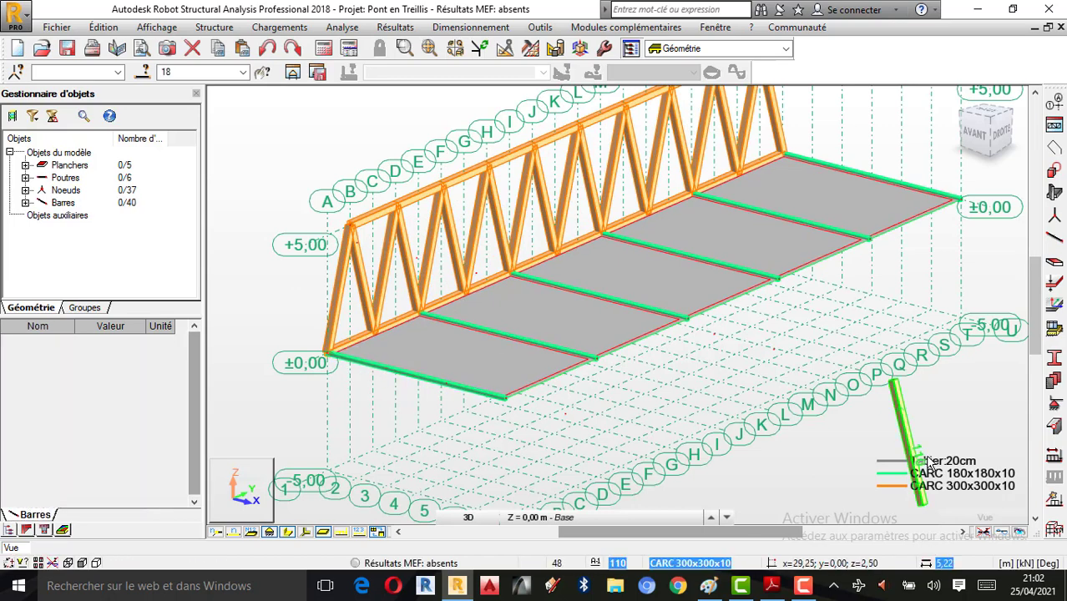
# Step: Delete the loose stray bar 110 below the bridge and check nodes 29 and 31
pyautogui.click(906, 432)
pyautogui.press('Delete')
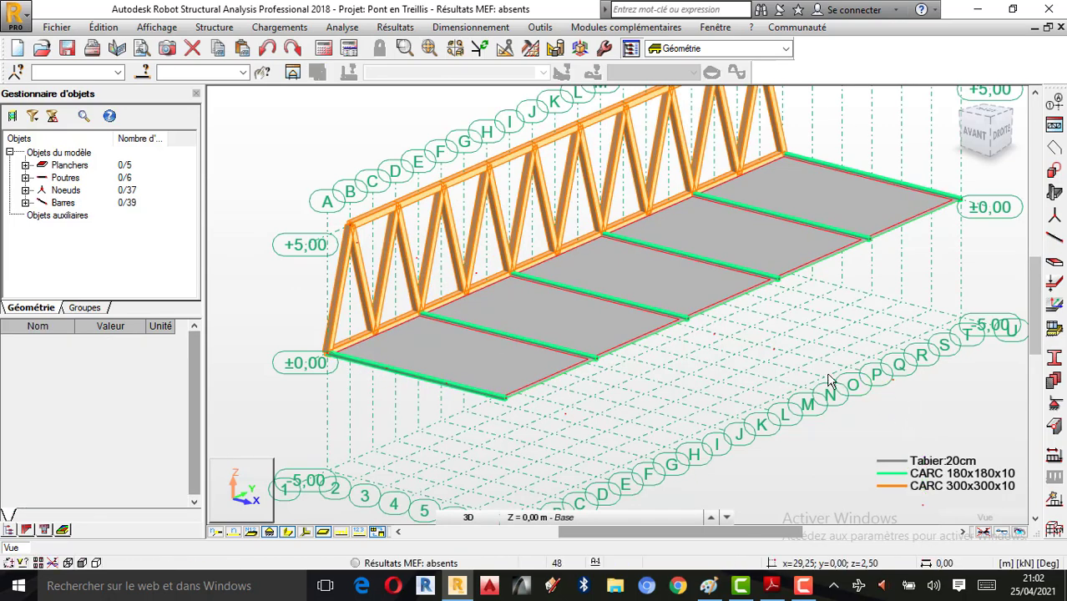
pyautogui.scroll(-3, 844, 426)
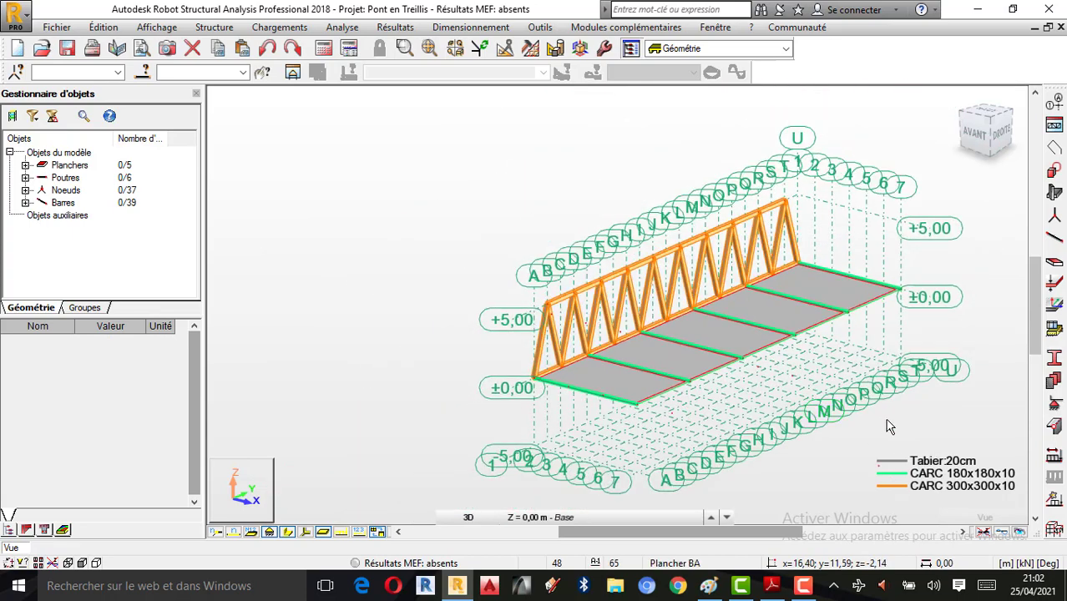
pyautogui.click(782, 373)
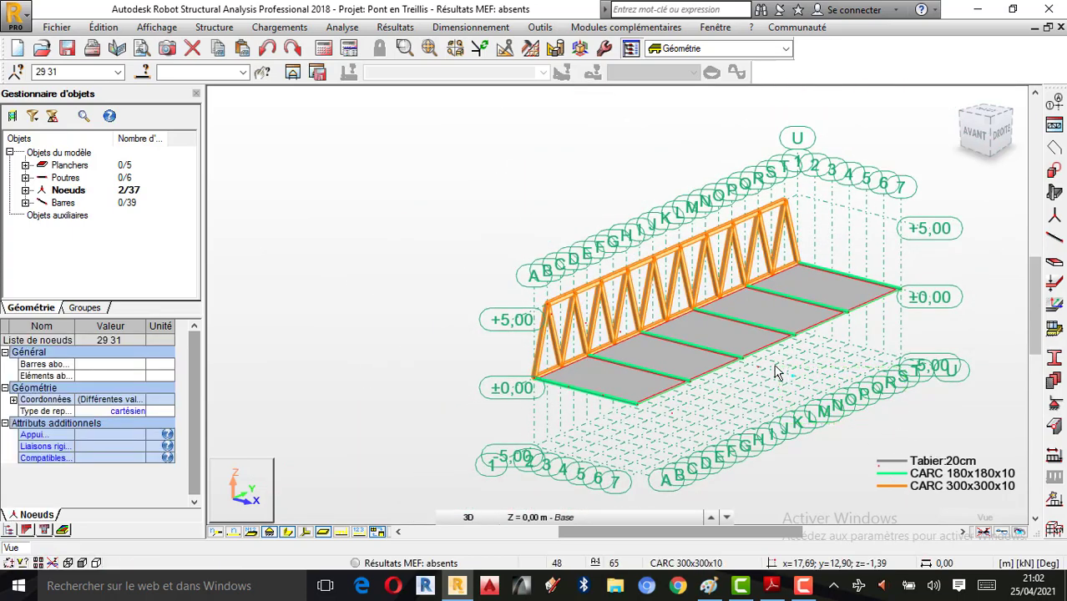
pyautogui.click(776, 374)
pyautogui.scroll(2, 793, 386)
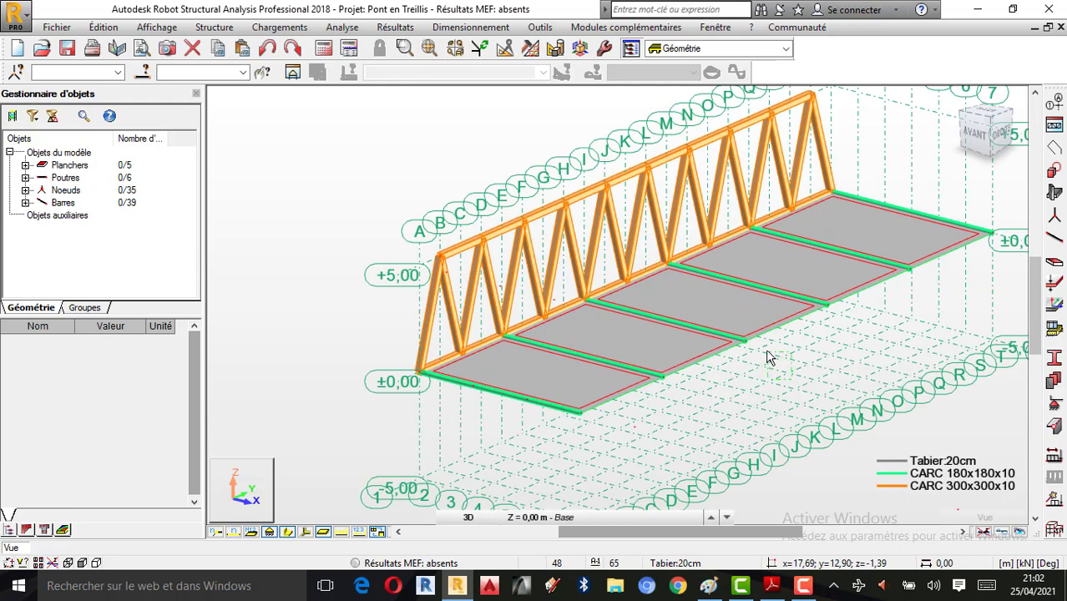
pyautogui.scroll(1, 583, 438)
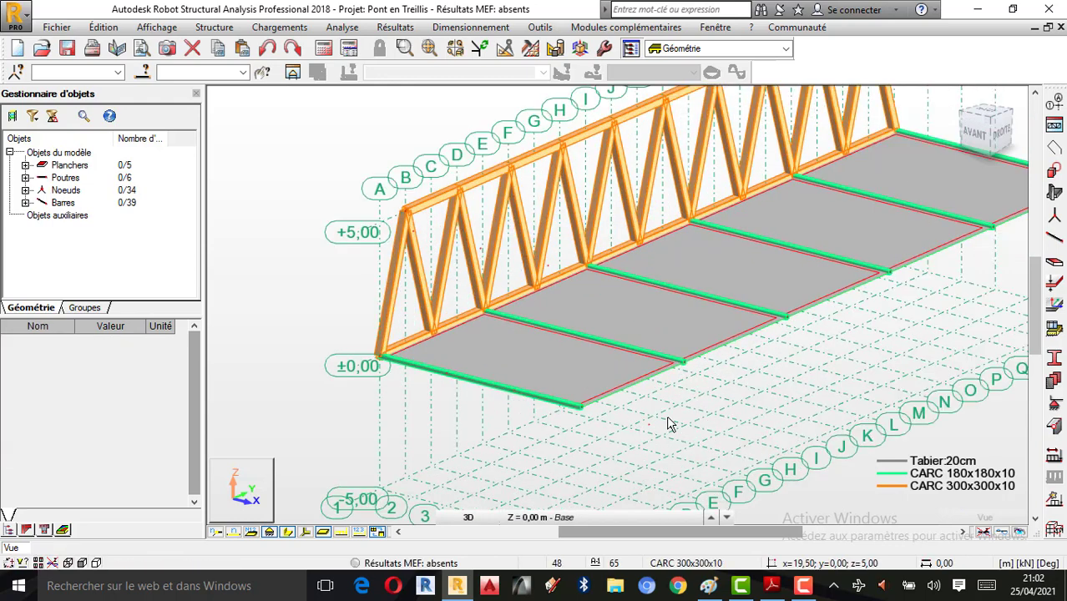
# Step: Delete the leftover node at the near end and run Analyse > Vérifier structure
pyautogui.moveTo(637, 414); pyautogui.dragTo(638, 411)
pyautogui.press('Delete')
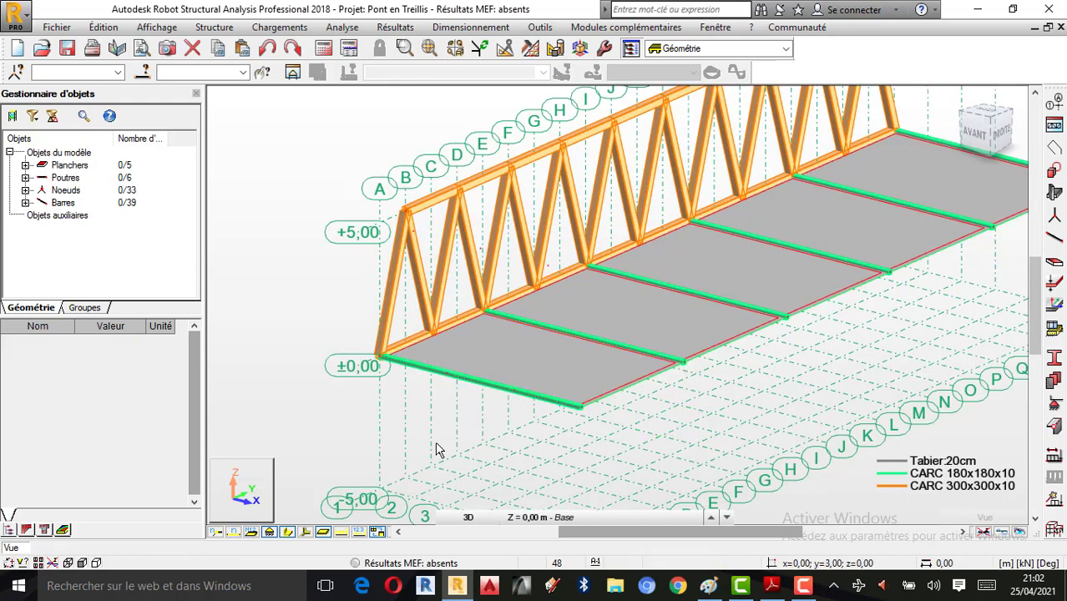
pyautogui.click(384, 27)
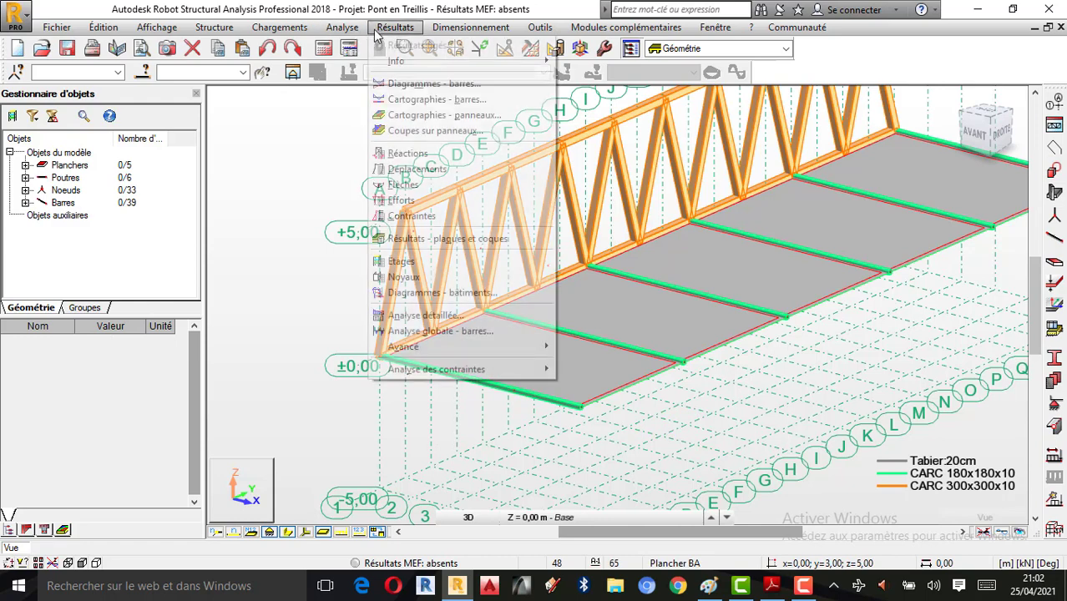
pyautogui.moveTo(339, 30)
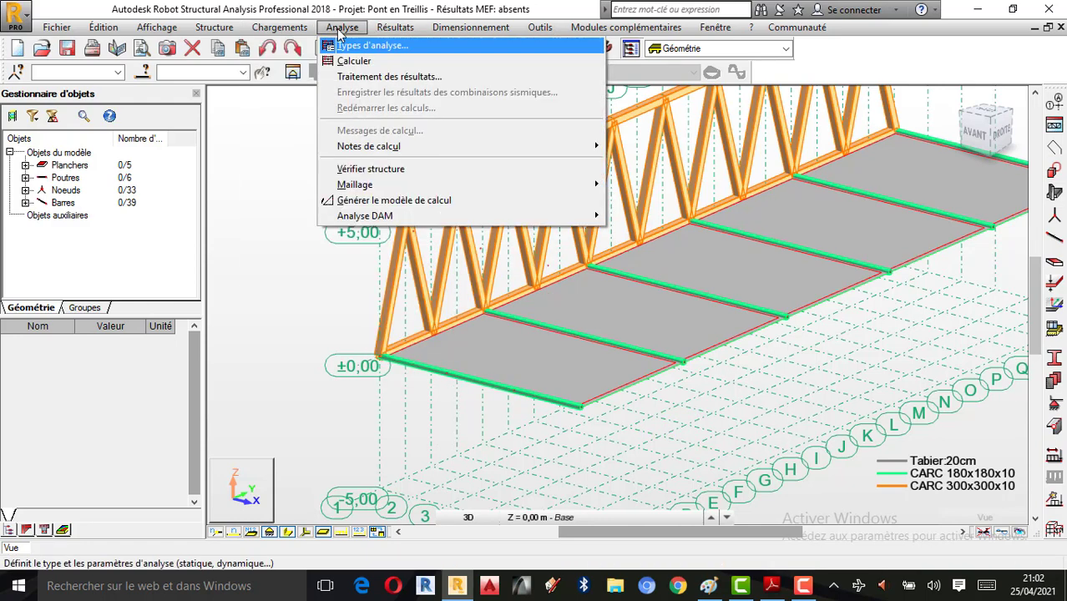
pyautogui.click(401, 171)
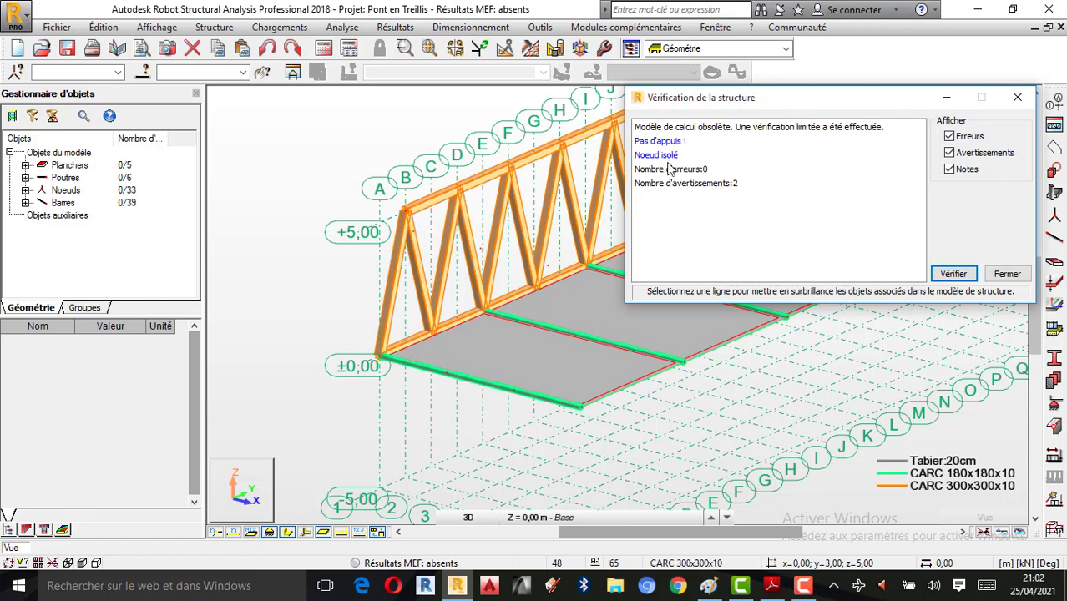
# Step: Remove the nodes flagged as 'Noeud isolé' and re-check until no errors remain
pyautogui.click(660, 155)
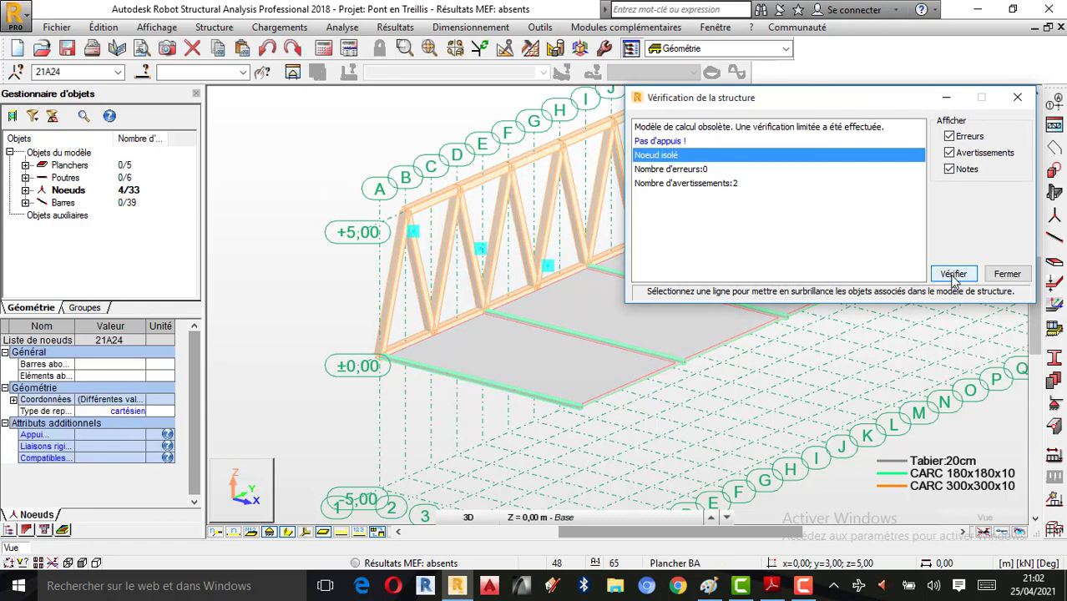
pyautogui.click(955, 275)
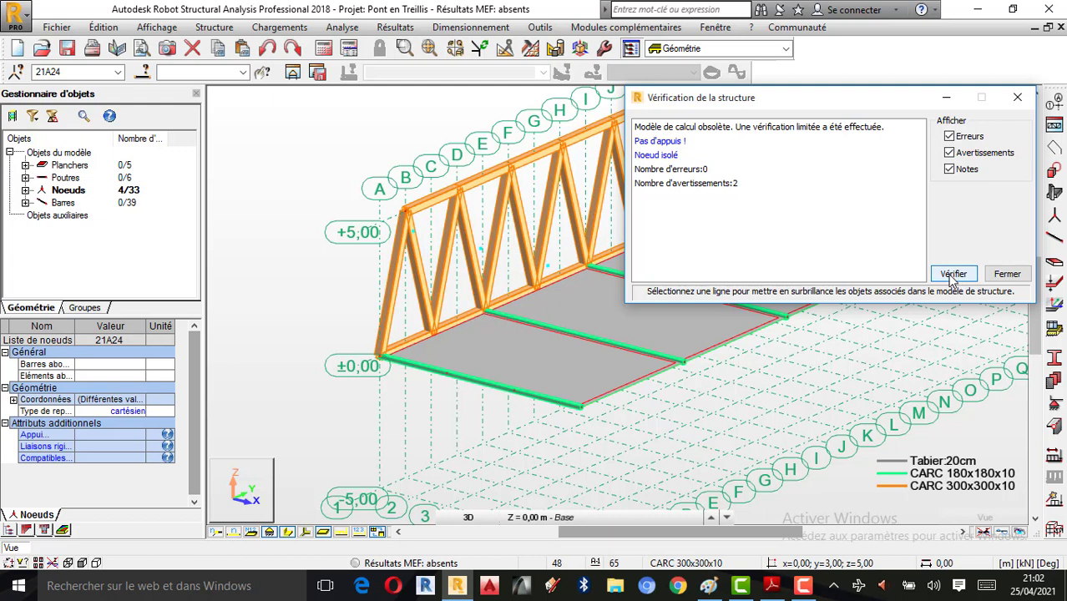
pyautogui.click(660, 156)
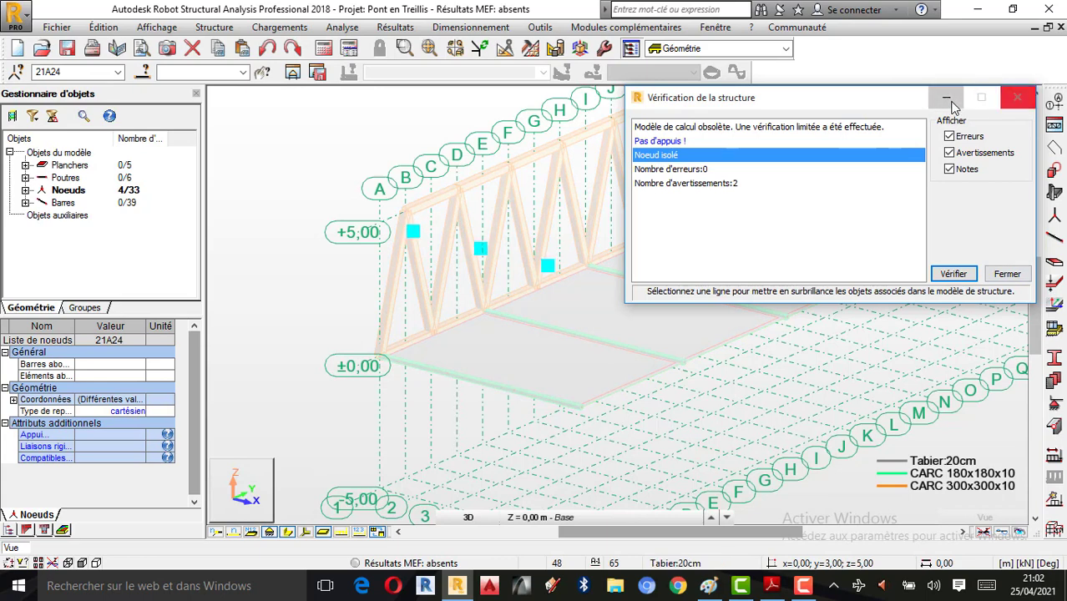
pyautogui.click(1018, 98)
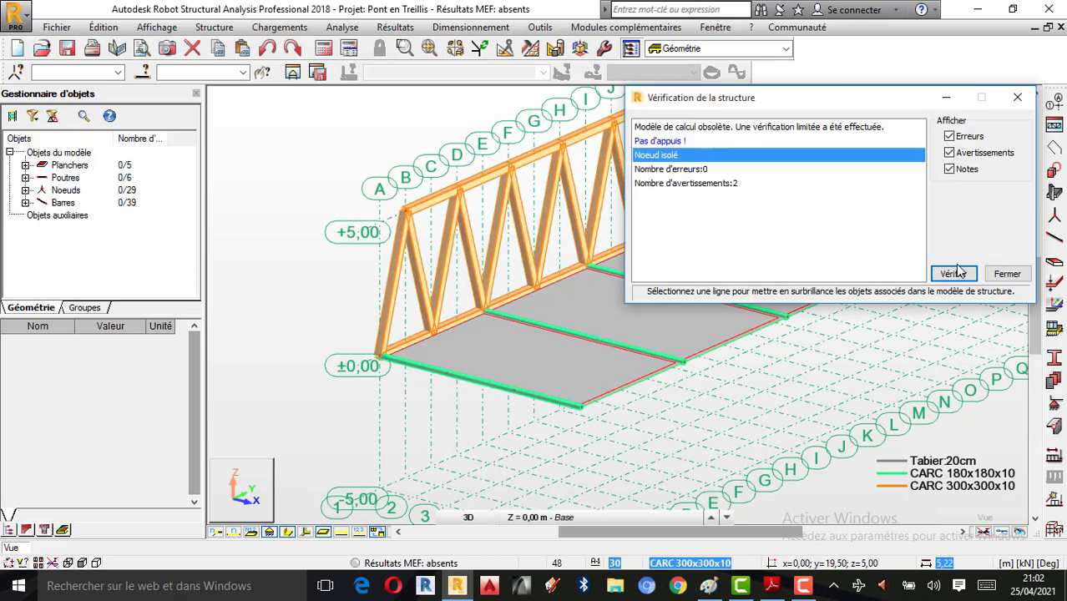
pyautogui.click(952, 274)
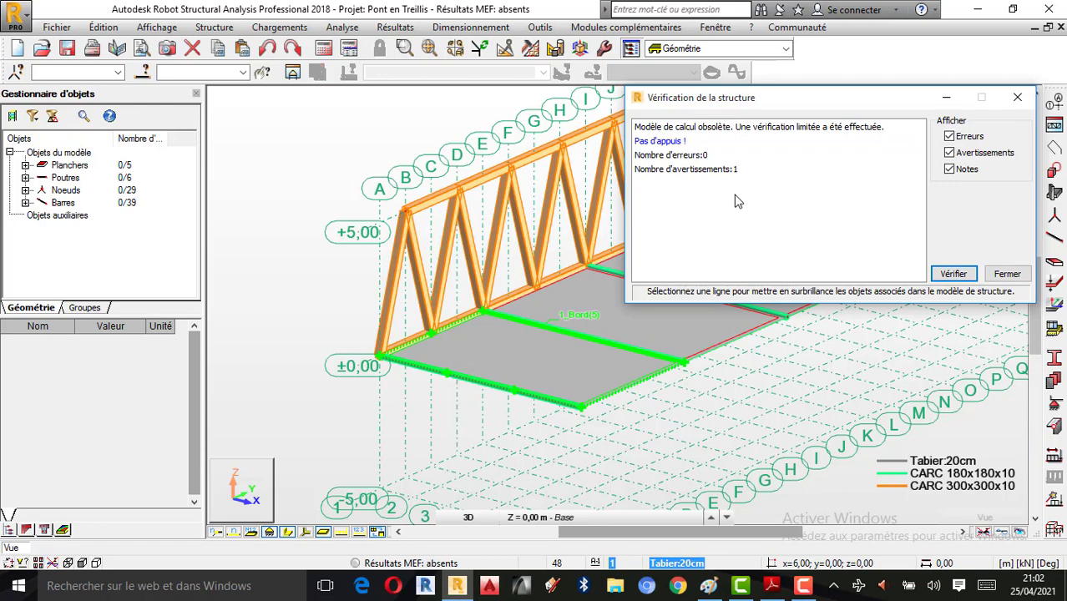
pyautogui.click(1017, 97)
# Step: Select all orange truss bars (14 16 19A36 46A64) by colour via Sélection spéciale
pyautogui.scroll(2, 535, 418)
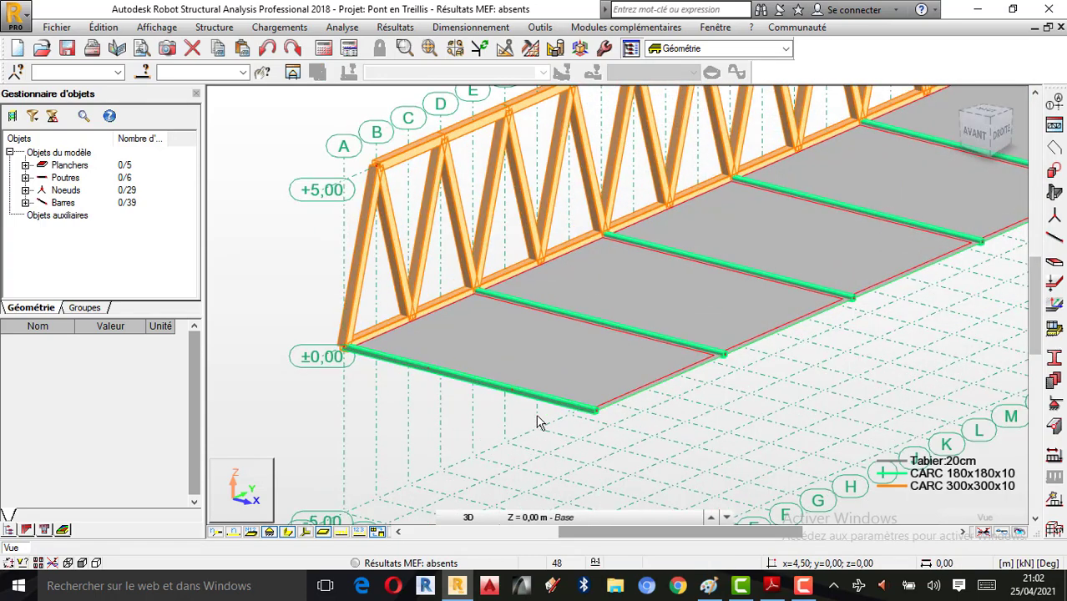
pyautogui.scroll(-1, 539, 421)
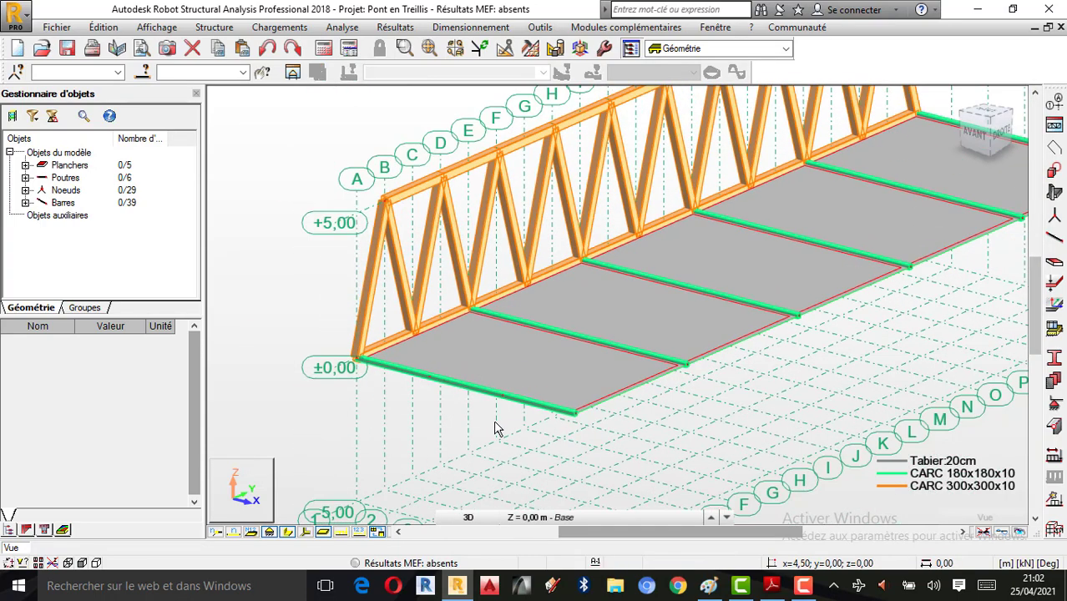
pyautogui.scroll(-3, 551, 418)
pyautogui.rightClick(750, 164)
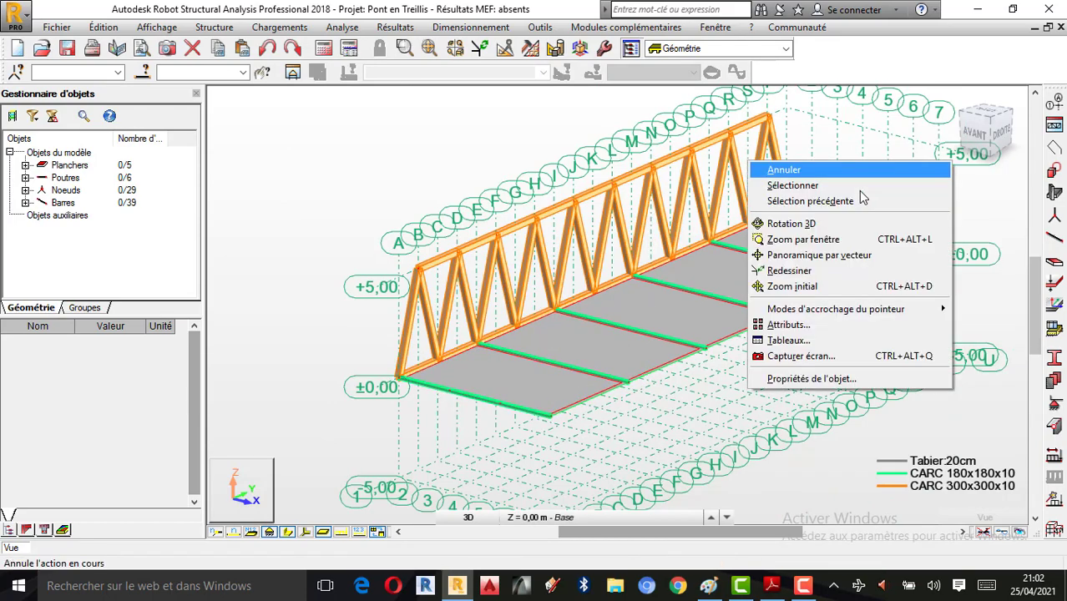
pyautogui.click(839, 223)
pyautogui.moveTo(844, 267); pyautogui.dragTo(705, 279)
pyautogui.rightClick(711, 248)
pyautogui.click(754, 255)
pyautogui.click(103, 27)
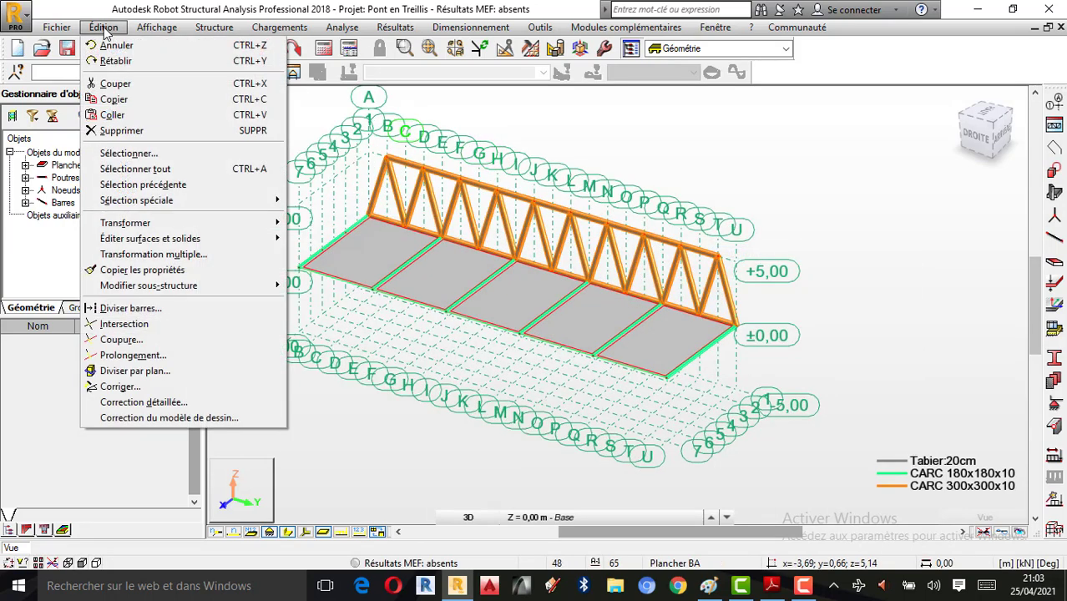
pyautogui.moveTo(160, 203)
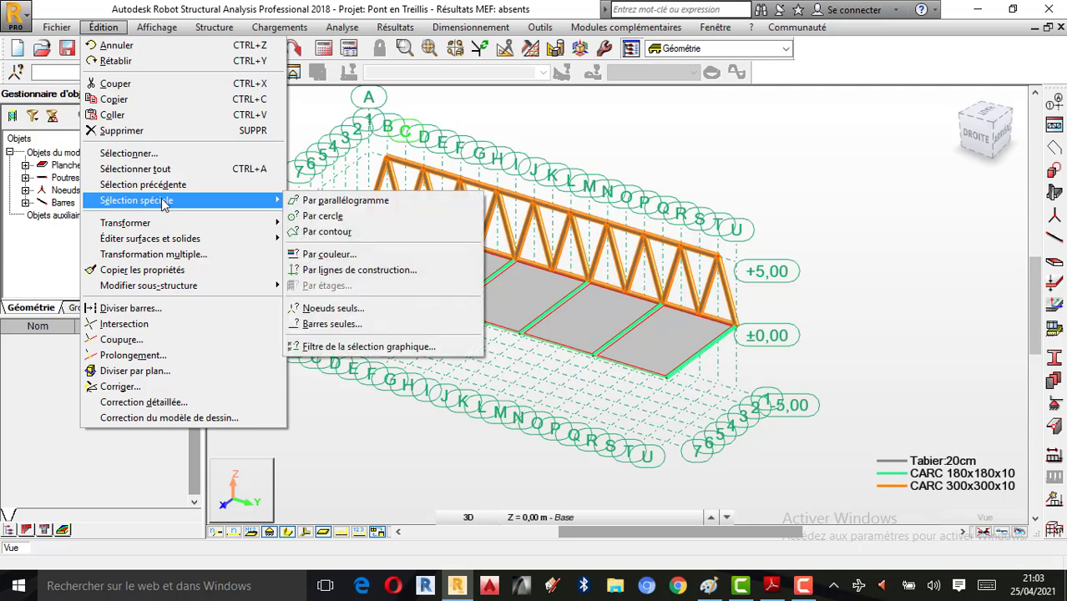
pyautogui.click(331, 256)
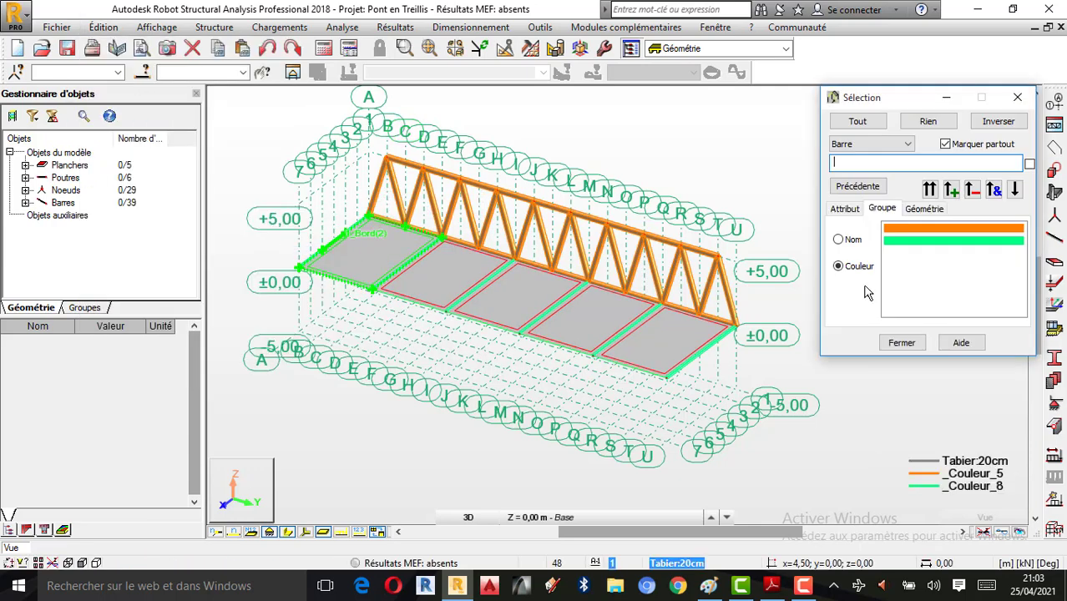
pyautogui.click(943, 230)
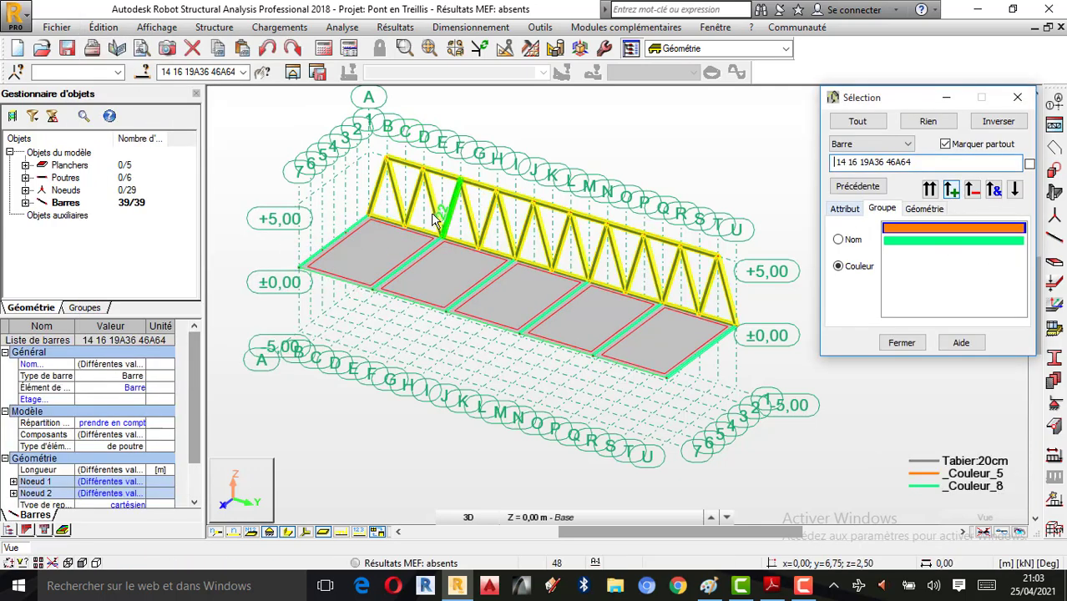
# Step: Show the Edition toolbar with the editing tools
pyautogui.scroll(2, 434, 193)
pyautogui.scroll(-1, 453, 182)
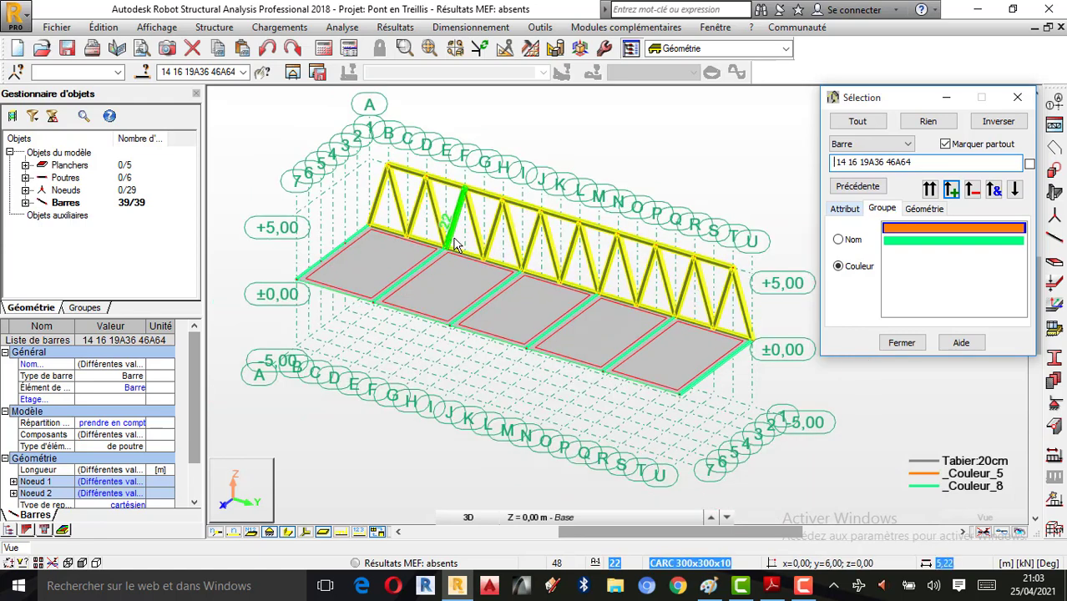
pyautogui.click(113, 28)
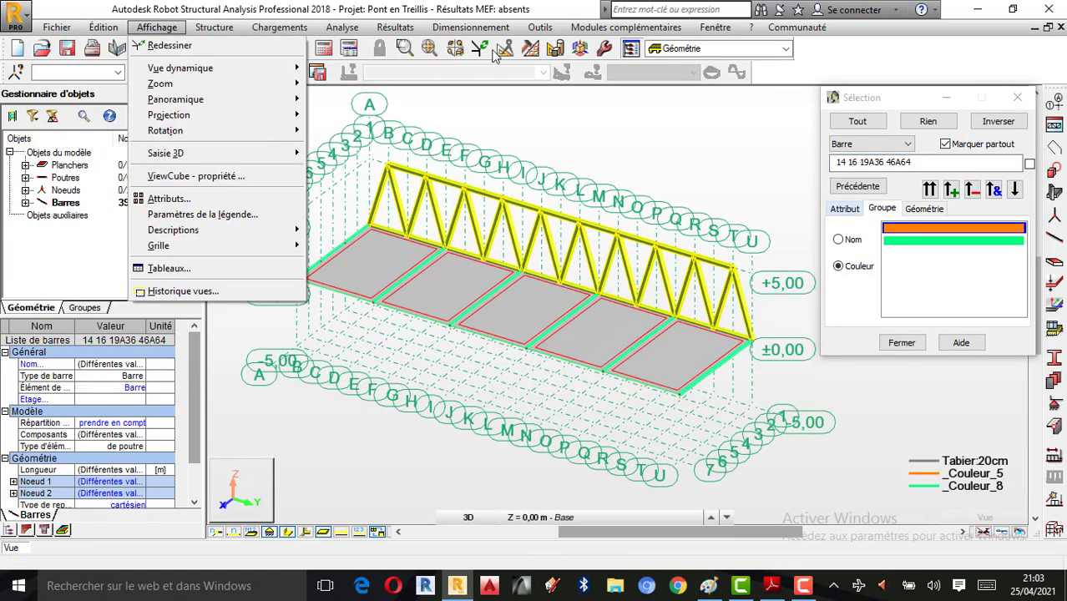
pyautogui.click(510, 49)
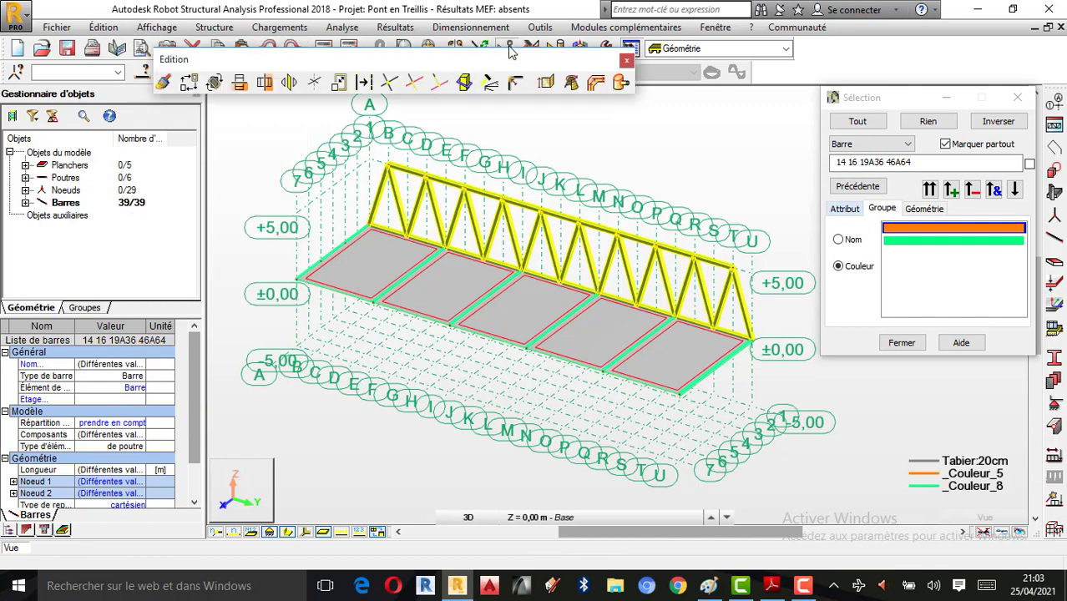
# Step: Copy the selected truss 9 m along X from its corner node with Translation
pyautogui.click(194, 84)
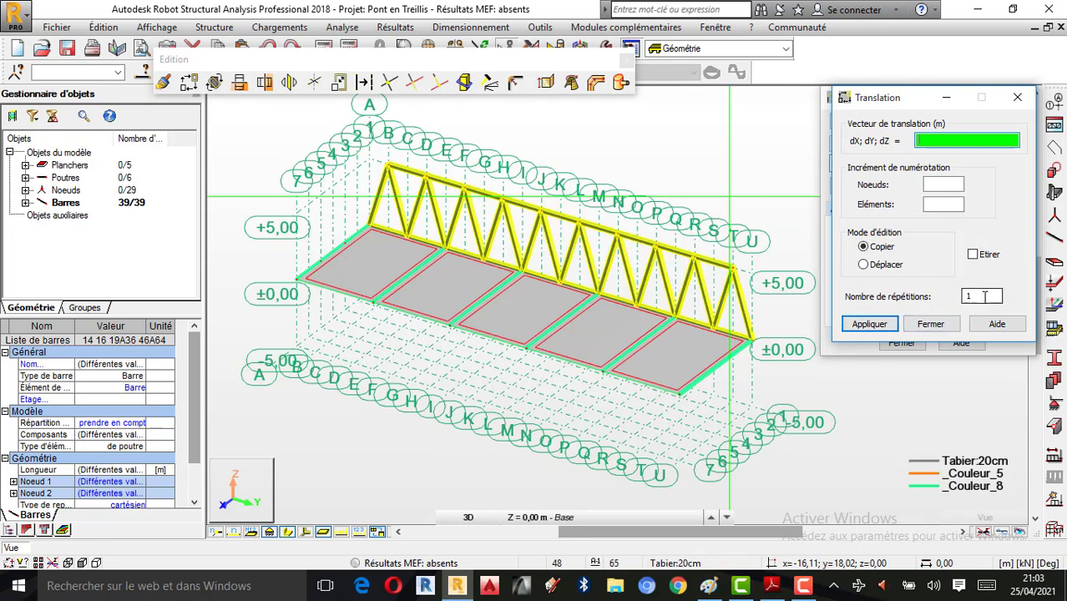
pyautogui.scroll(4, 766, 331)
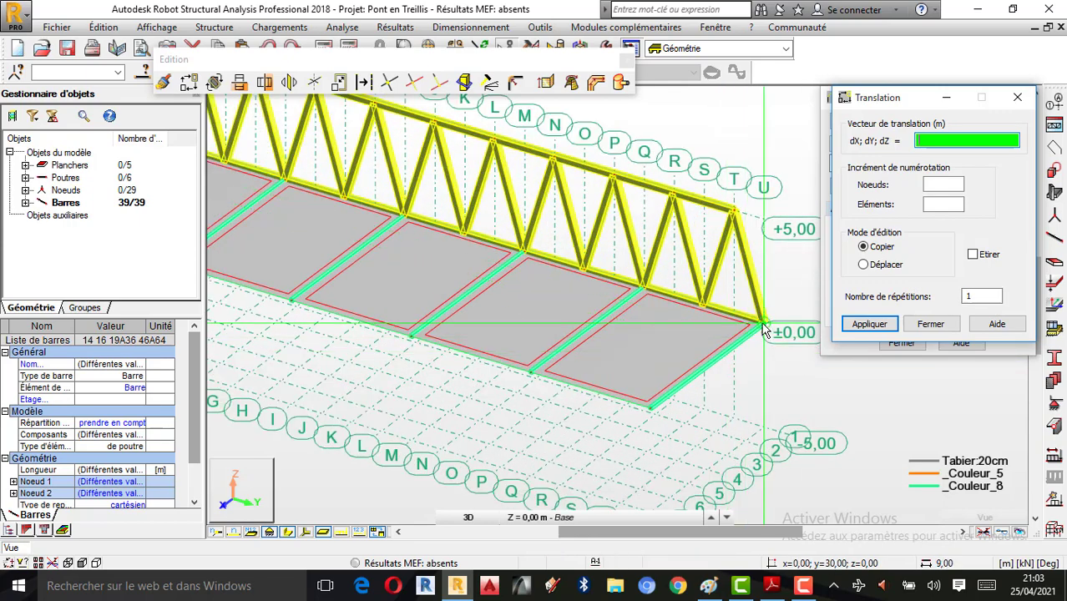
pyautogui.scroll(2, 768, 330)
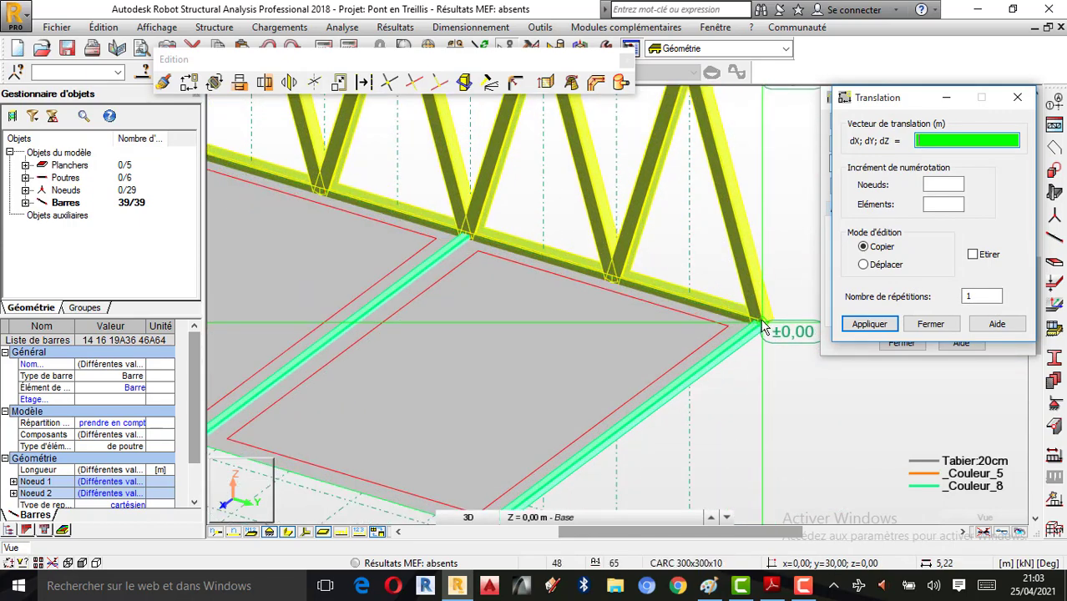
pyautogui.click(761, 322)
pyautogui.scroll(-2, 772, 293)
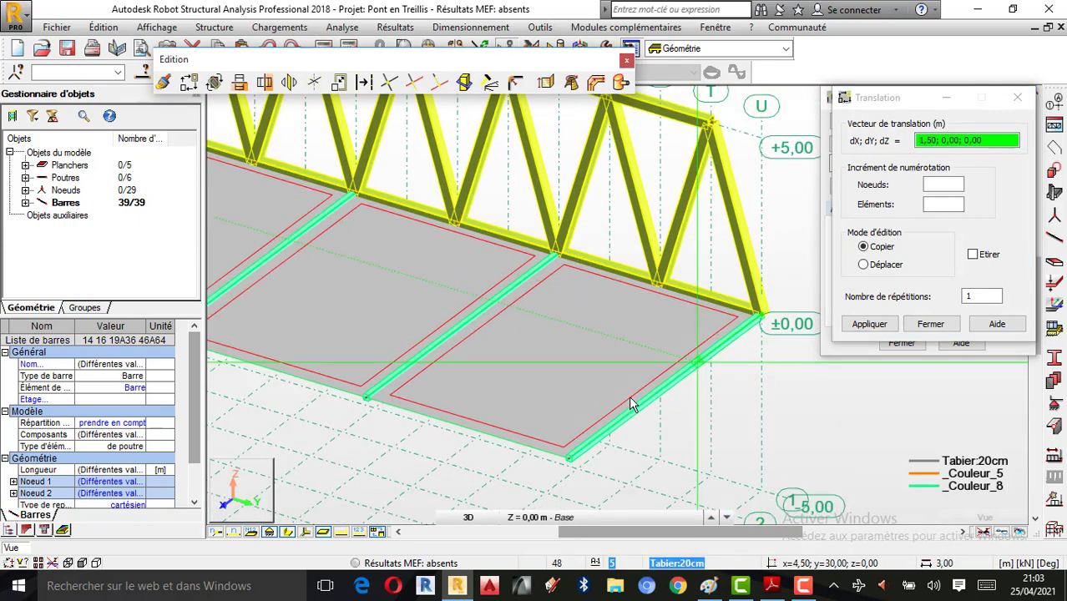
pyautogui.click(573, 459)
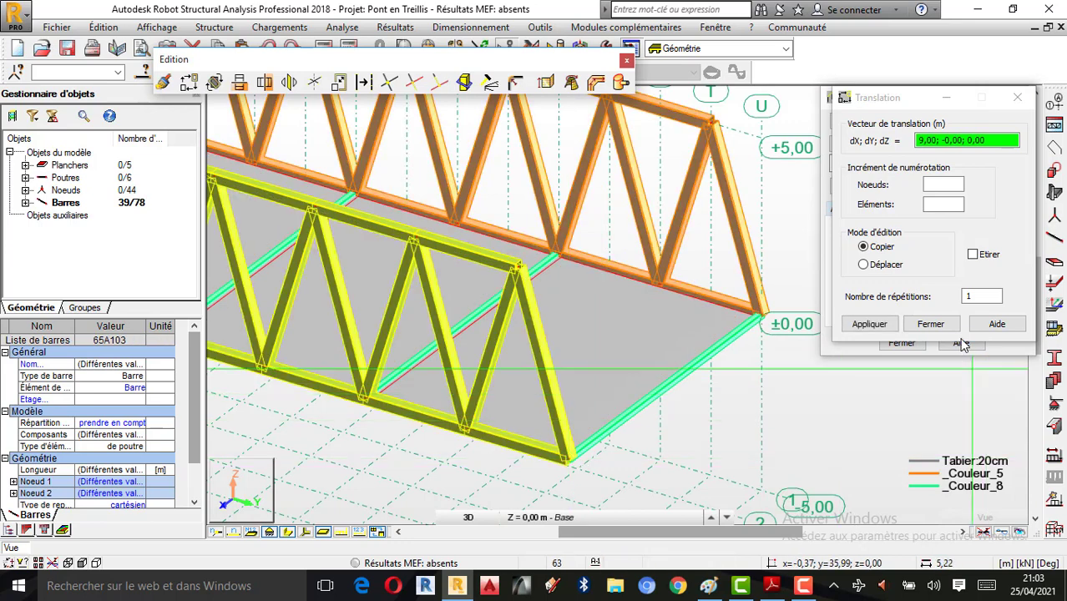
pyautogui.click(932, 324)
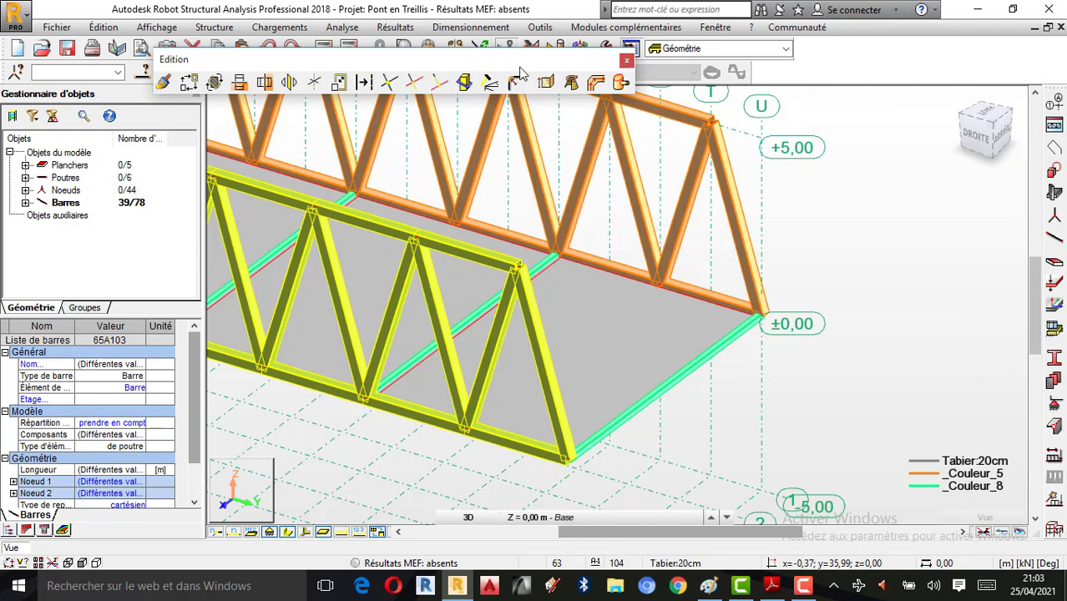
# Step: Orbit the 3D view to see both trusses and cancel the bar selection
pyautogui.scroll(-4, 655, 319)
pyautogui.scroll(-2, 690, 366)
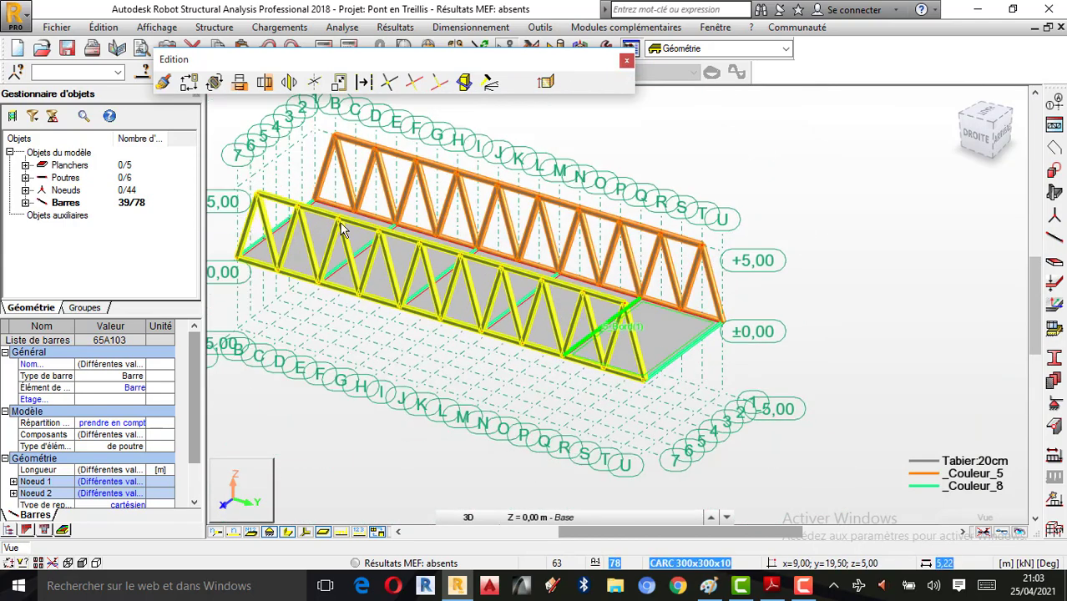
pyautogui.rightClick(728, 244)
pyautogui.click(792, 310)
pyautogui.moveTo(733, 325); pyautogui.dragTo(681, 355)
pyautogui.scroll(5, 577, 253)
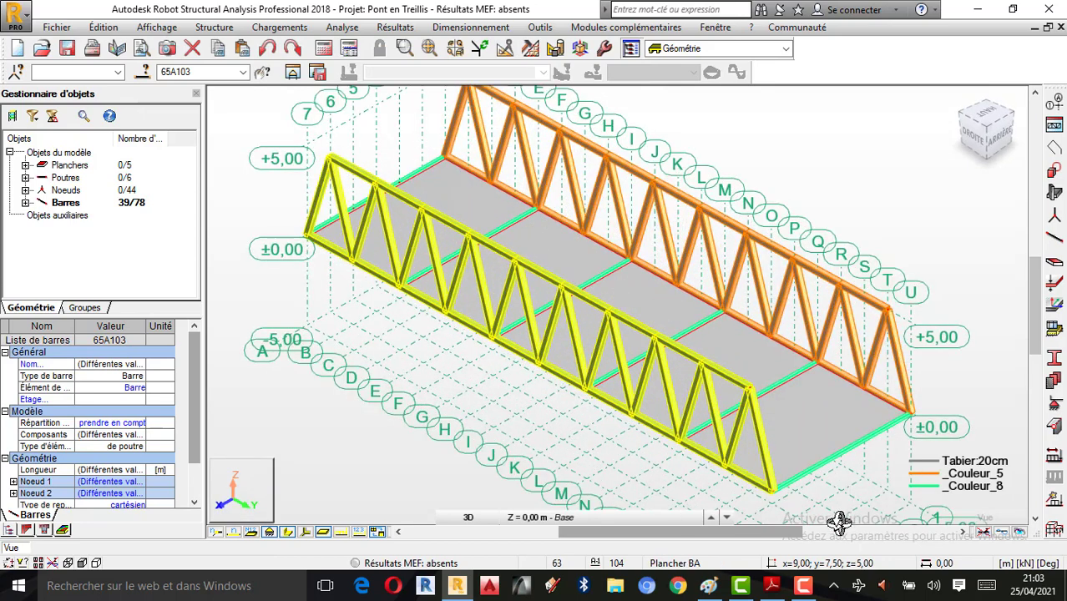
pyautogui.click(802, 586)
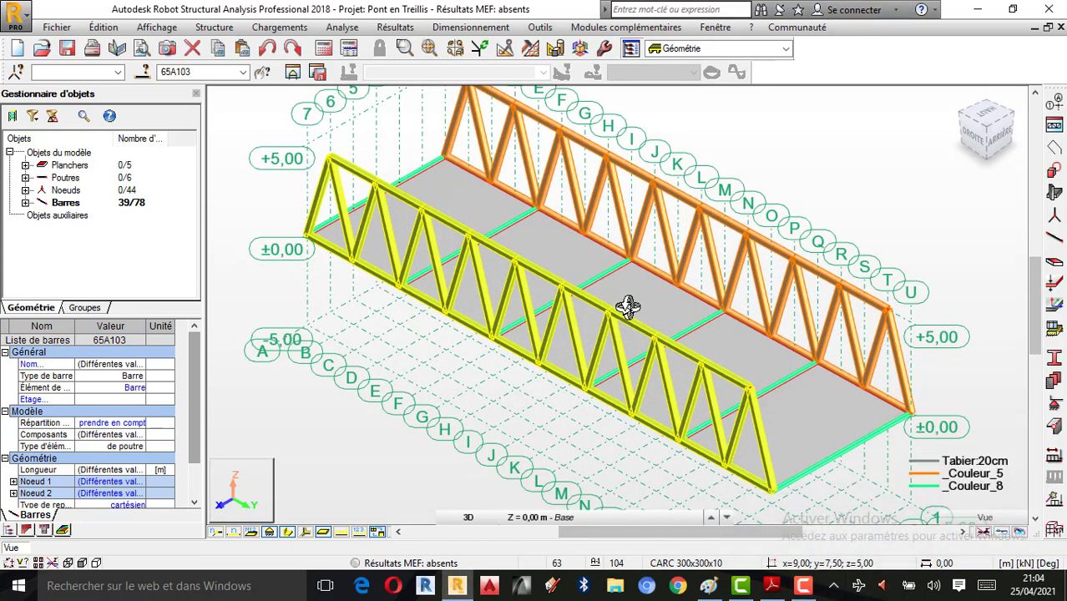
pyautogui.rightClick(818, 170)
pyautogui.click(819, 169)
pyautogui.click(469, 517)
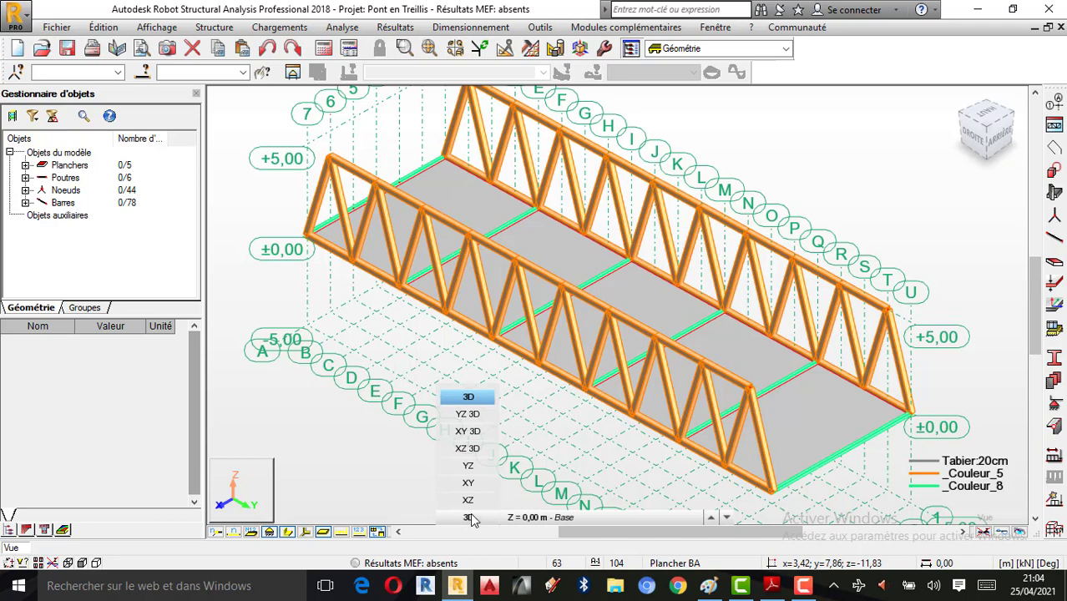
# Step: Switch to the XY plan view at the 'Lignes de construction +5,00' level
pyautogui.click(469, 483)
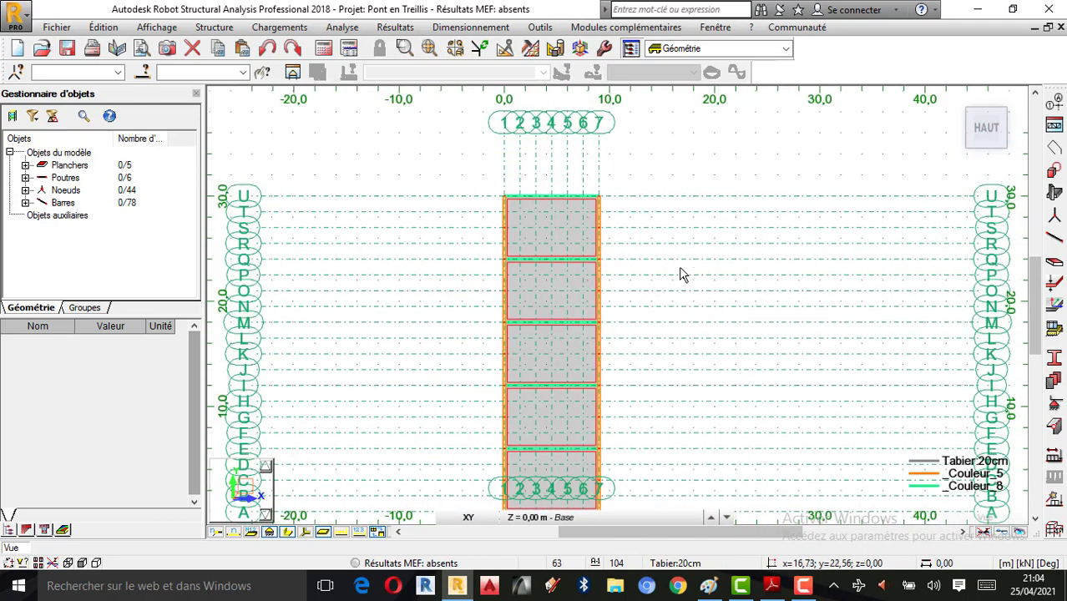
pyautogui.scroll(-2, 681, 274)
pyautogui.scroll(1, 583, 405)
pyautogui.scroll(1, 561, 291)
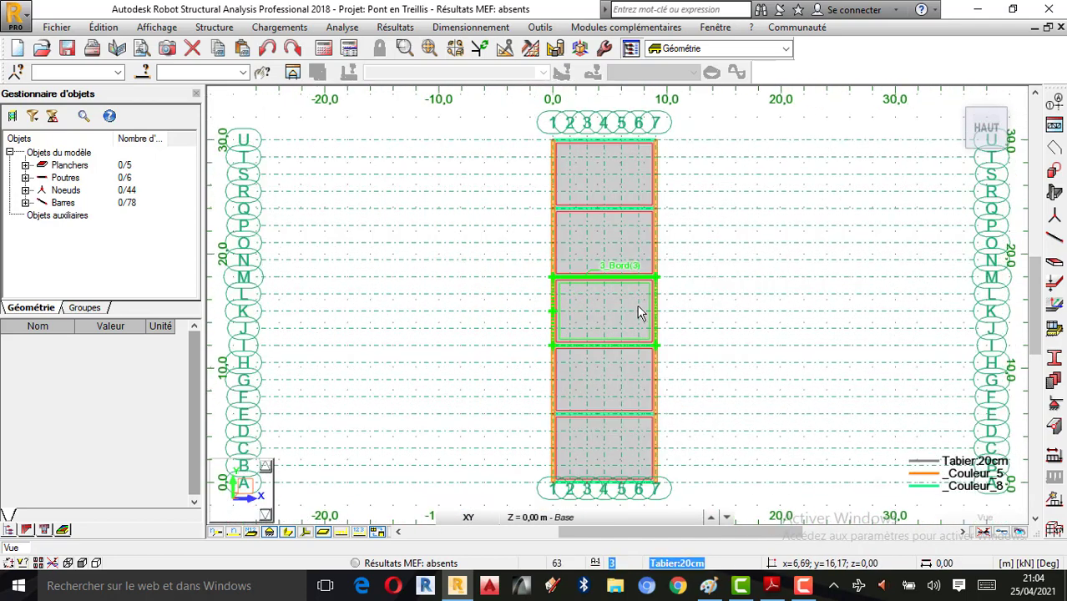
pyautogui.click(636, 517)
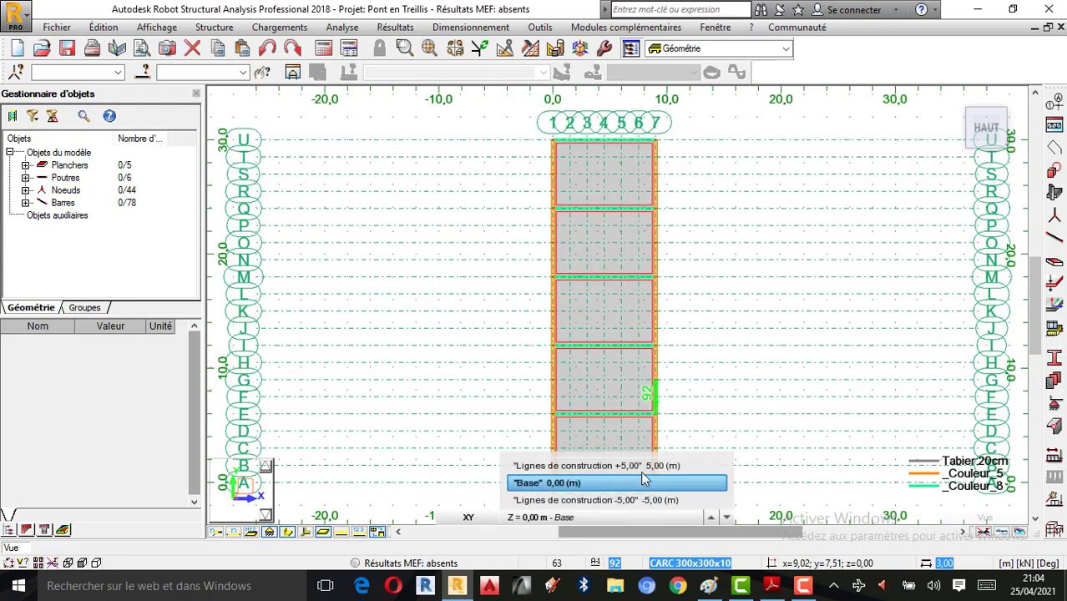
pyautogui.click(644, 465)
pyautogui.scroll(1, 590, 489)
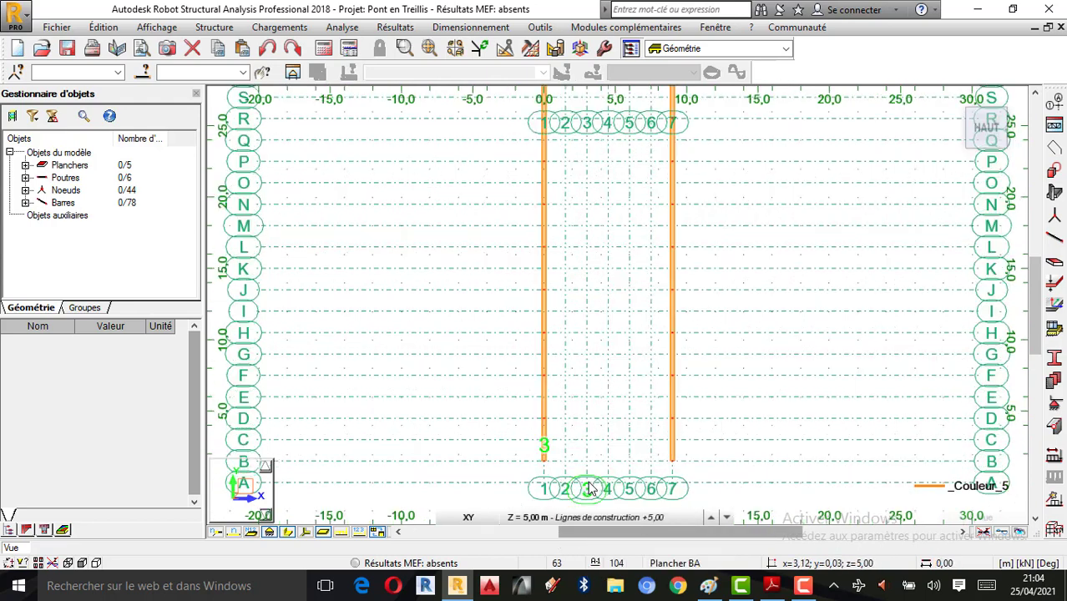
pyautogui.scroll(1, 589, 489)
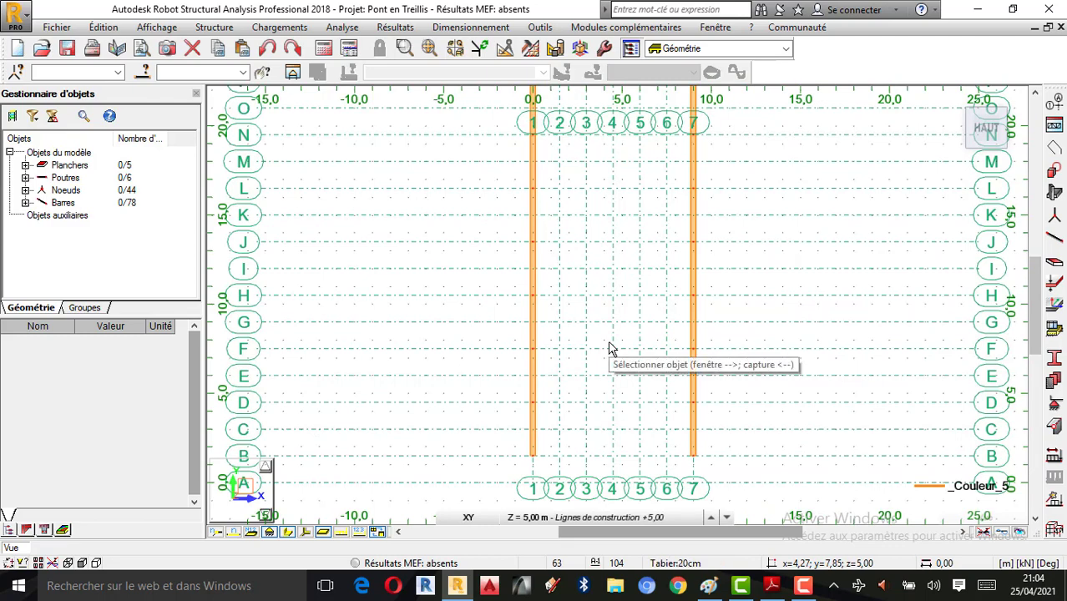
# Step: Start a new bar and define a new hollow-tube section in the CARC family
pyautogui.click(1055, 241)
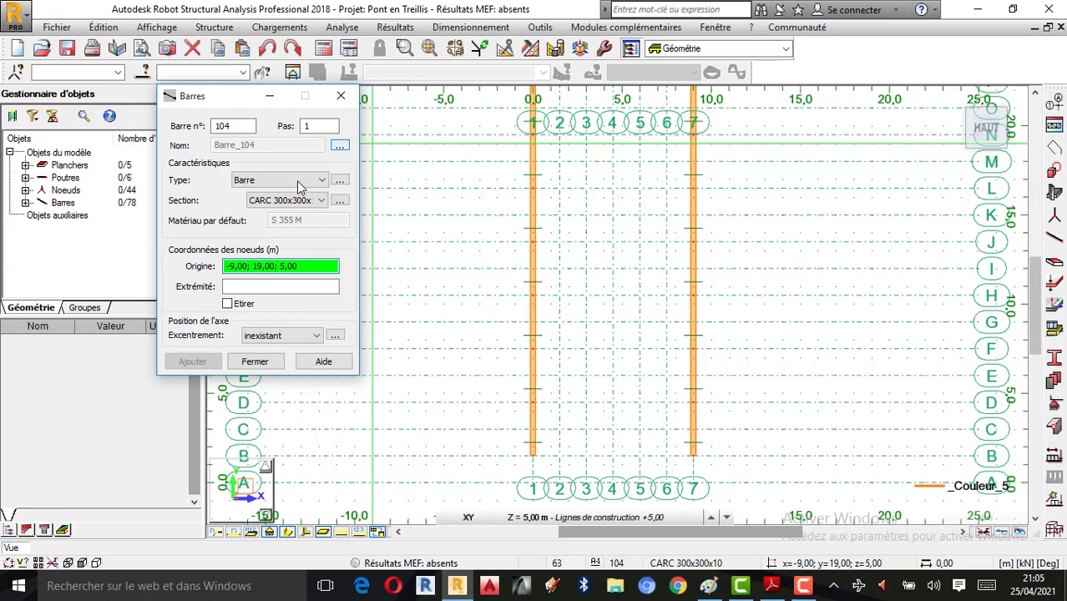
pyautogui.click(339, 201)
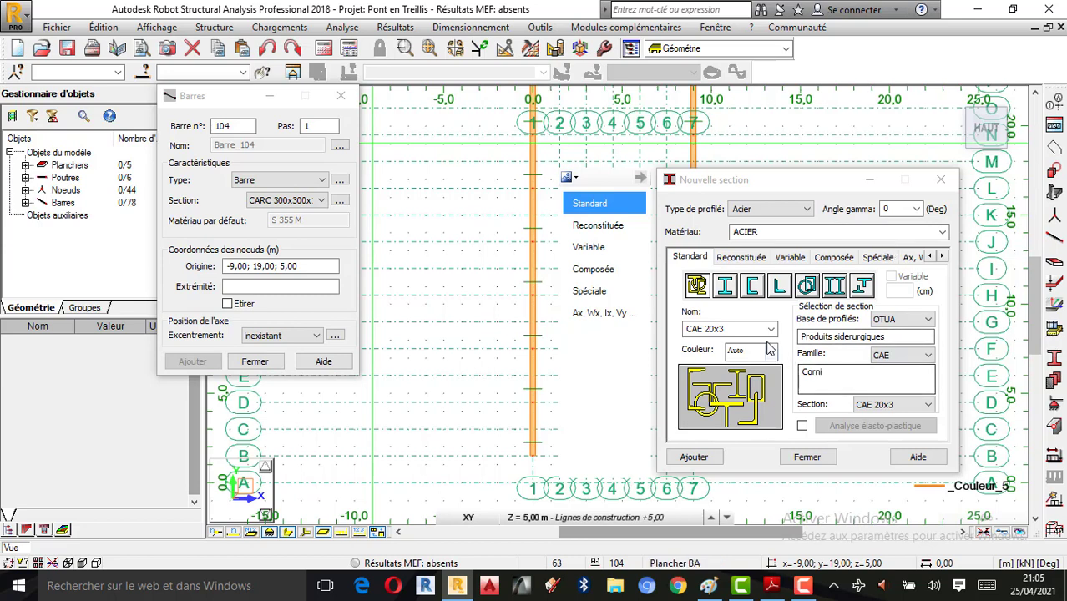
pyautogui.click(807, 287)
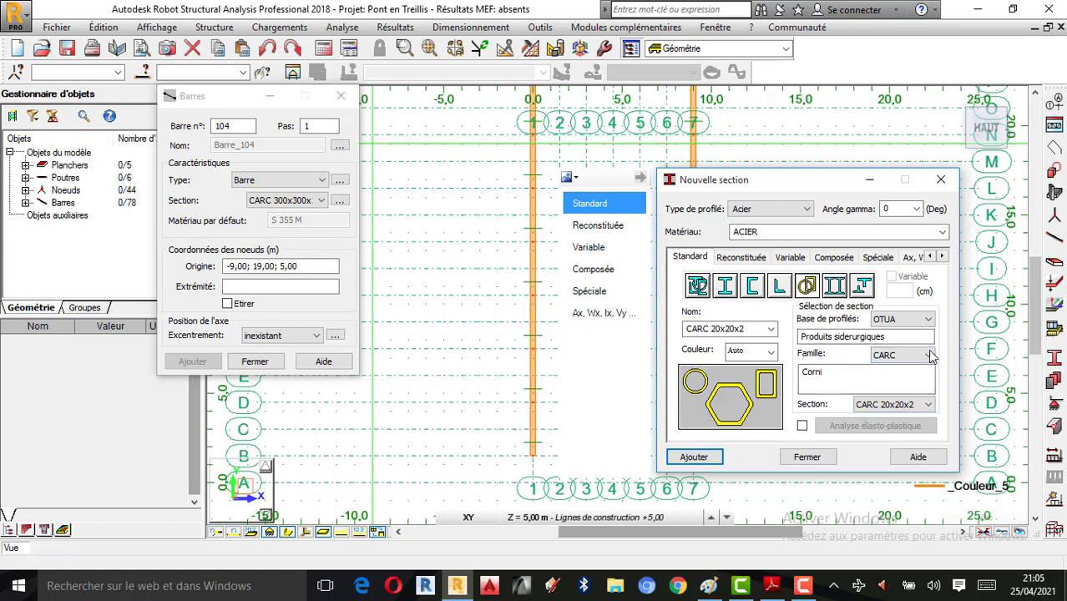
pyautogui.click(929, 355)
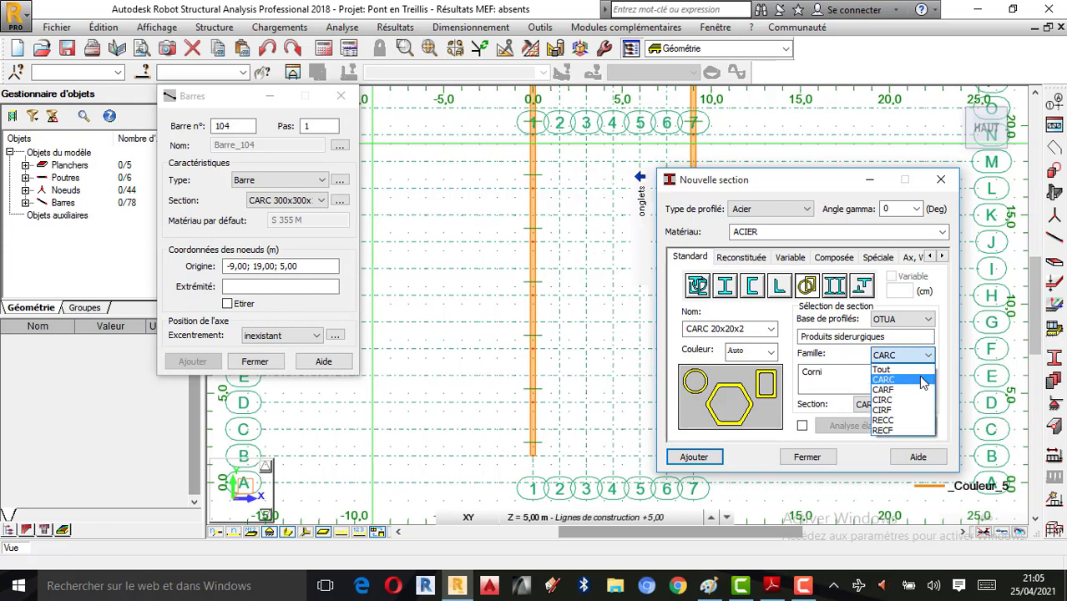
pyautogui.click(922, 338)
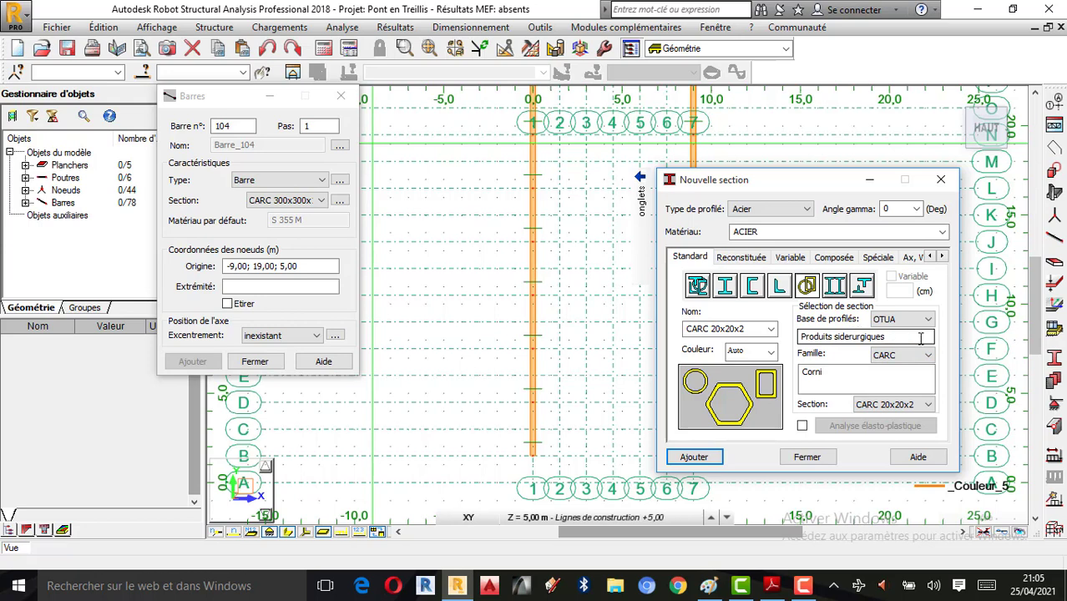
# Step: Browse the CARC section sizes, keeping OTUA as the profile database
pyautogui.click(922, 404)
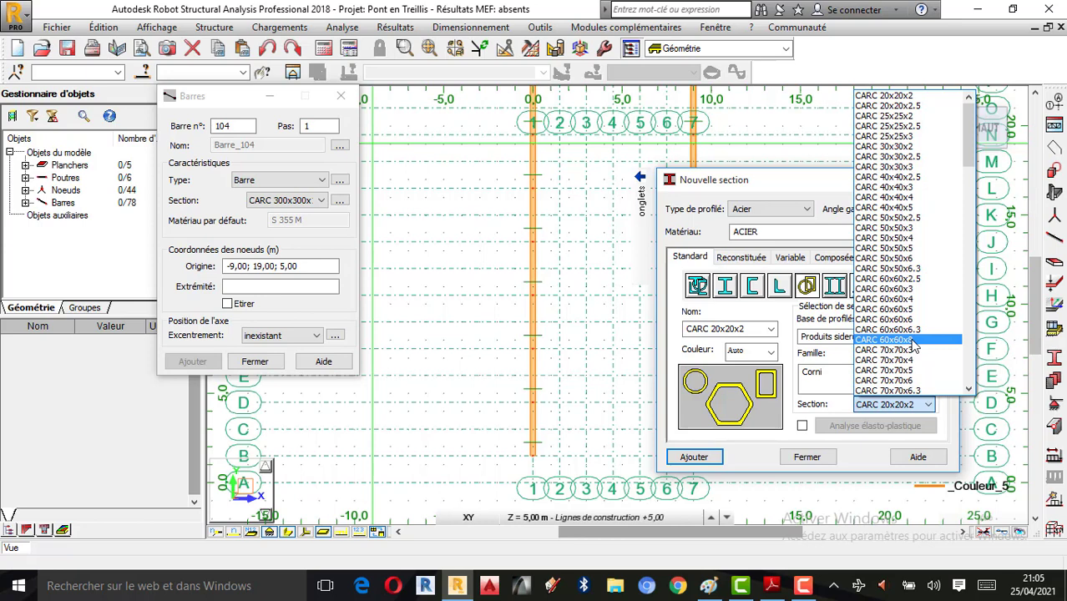
pyautogui.scroll(-6, 910, 324)
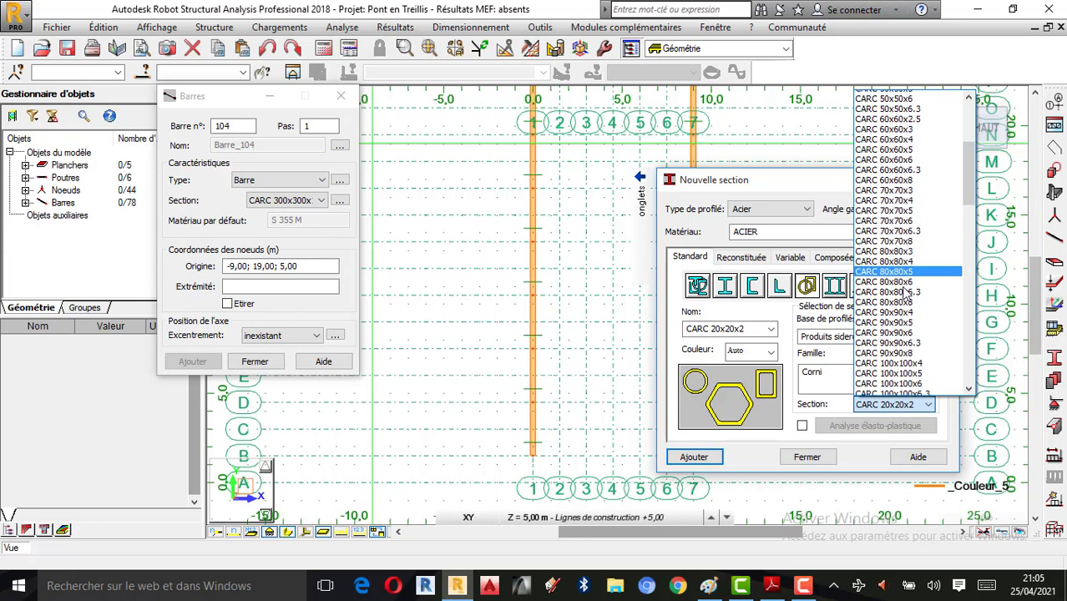
pyautogui.scroll(-2, 903, 324)
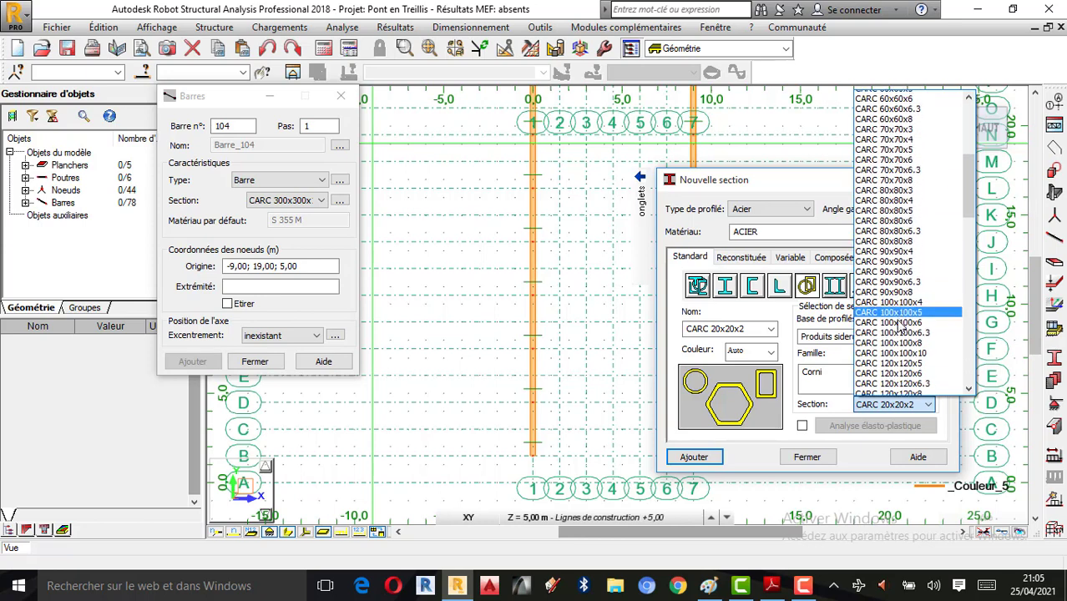
pyautogui.scroll(-12, 898, 321)
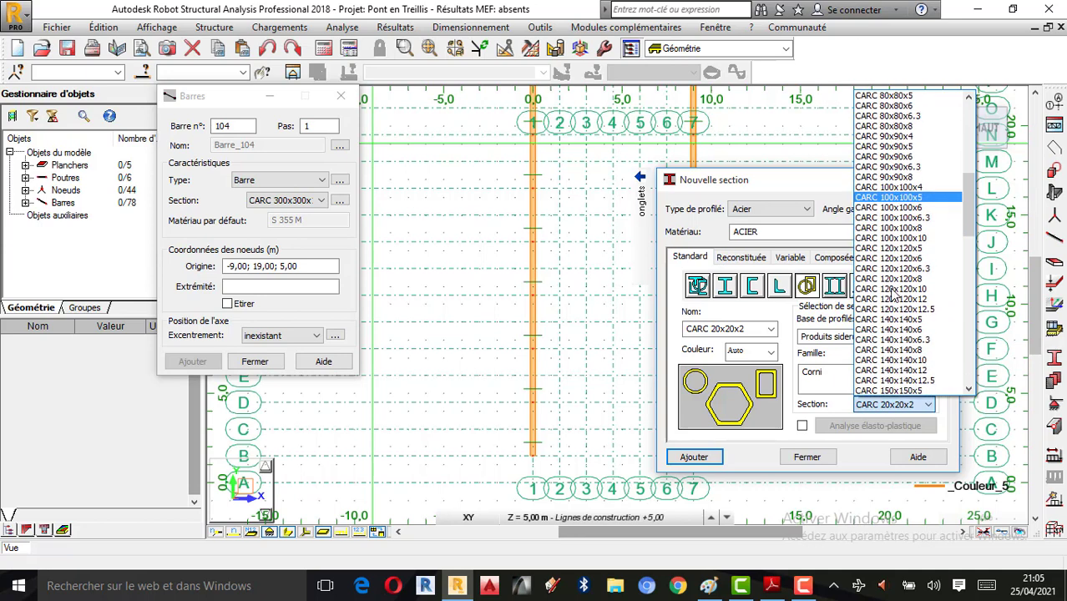
pyautogui.scroll(-9, 889, 300)
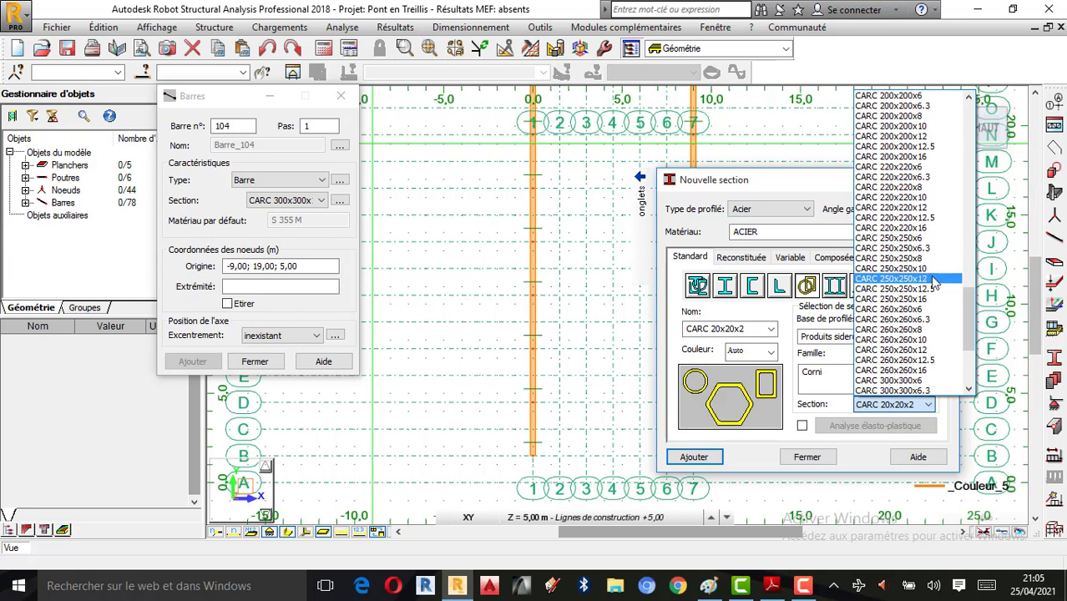
pyautogui.click(806, 186)
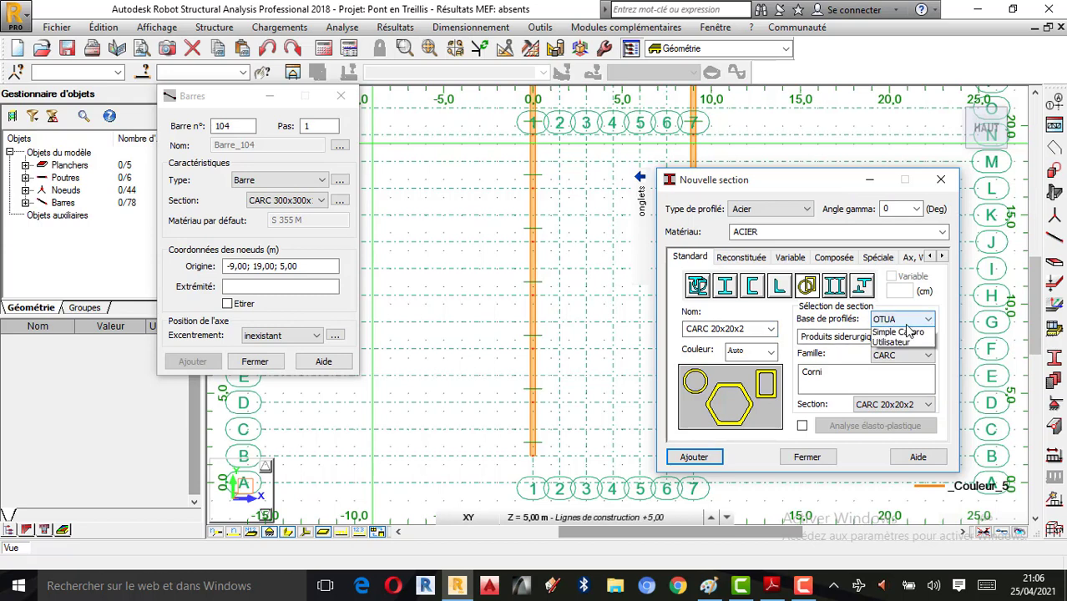
pyautogui.click(909, 331)
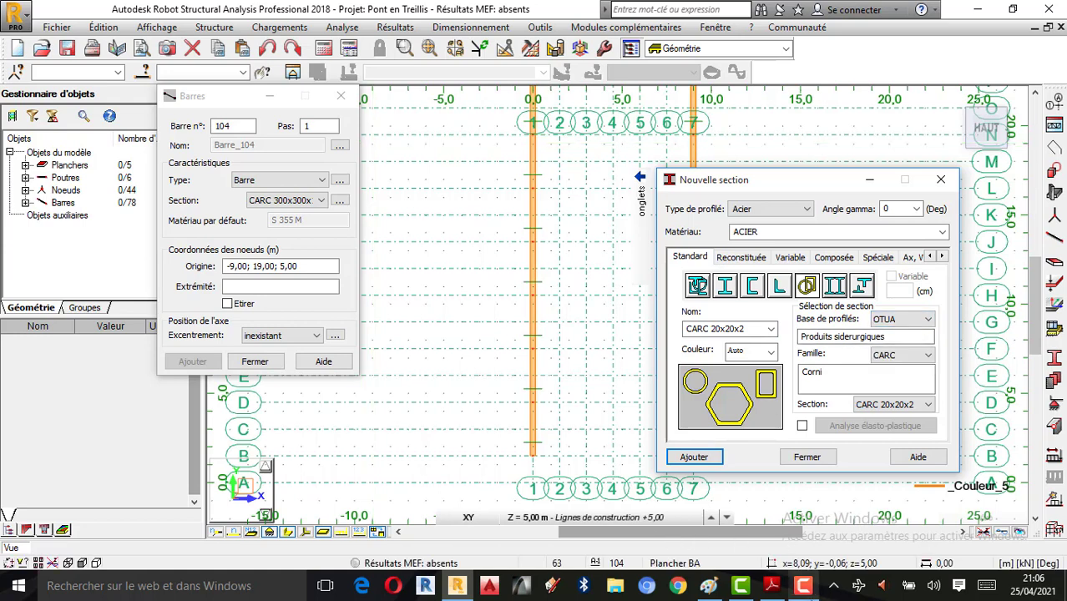
pyautogui.click(804, 586)
pyautogui.click(992, 514)
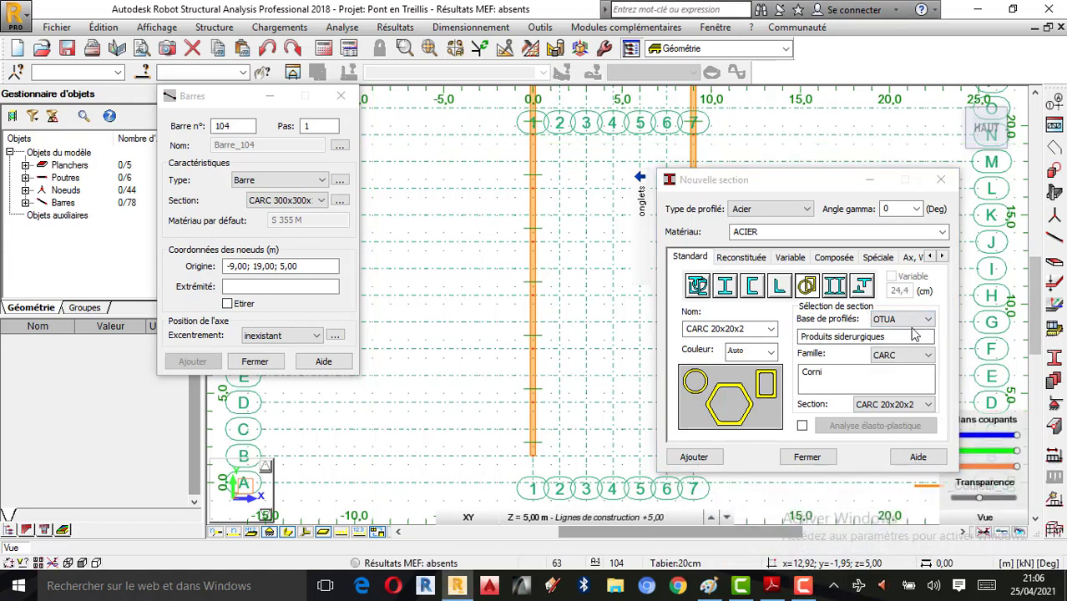
# Step: Choose the OTUA profile database and the CAE angle family for the new section
pyautogui.click(697, 287)
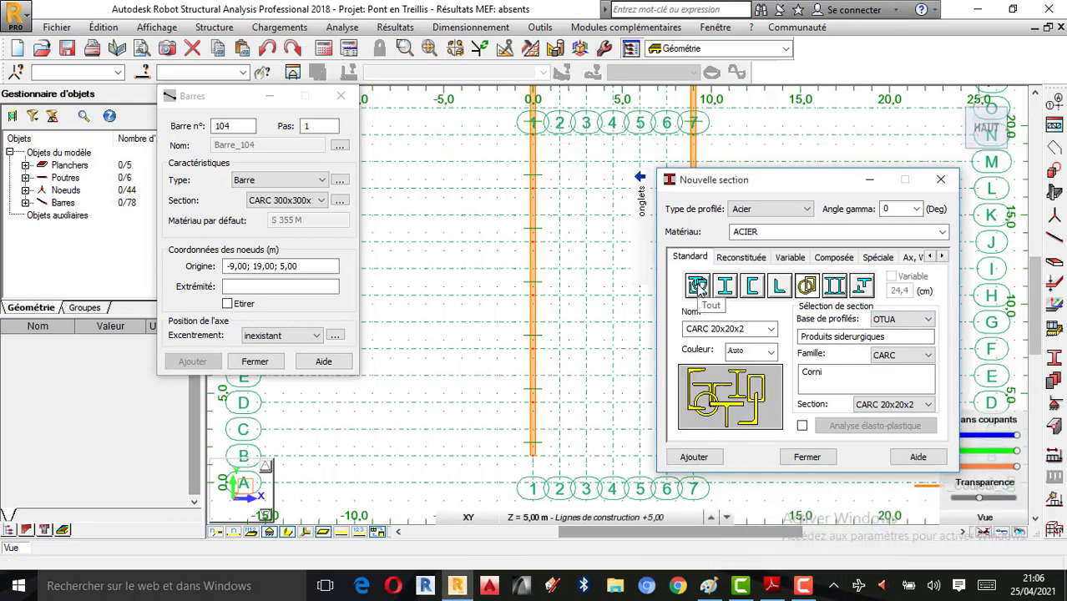
pyautogui.click(890, 321)
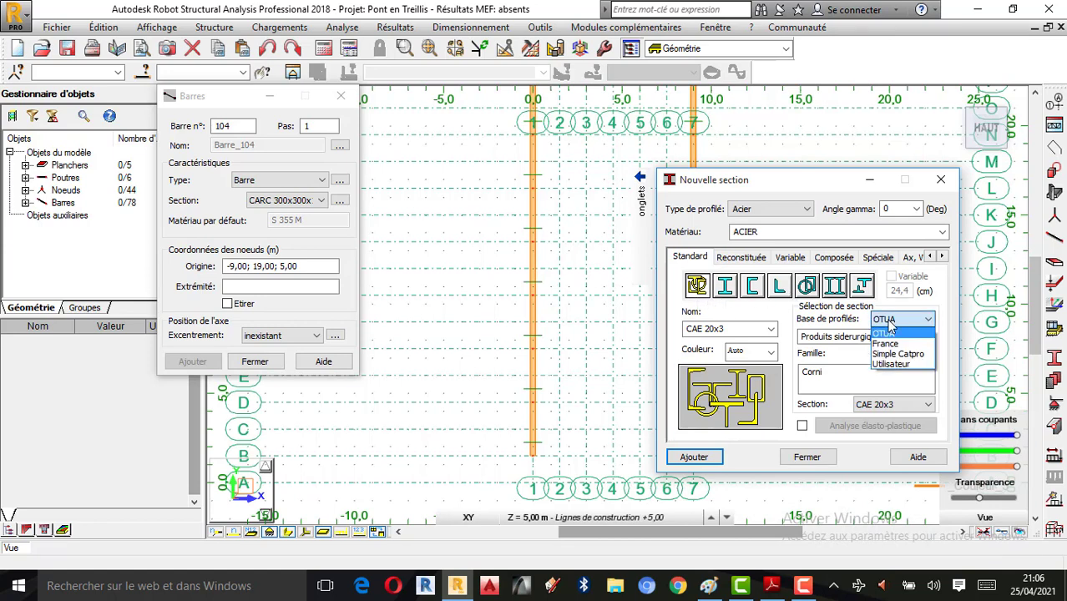
pyautogui.click(878, 332)
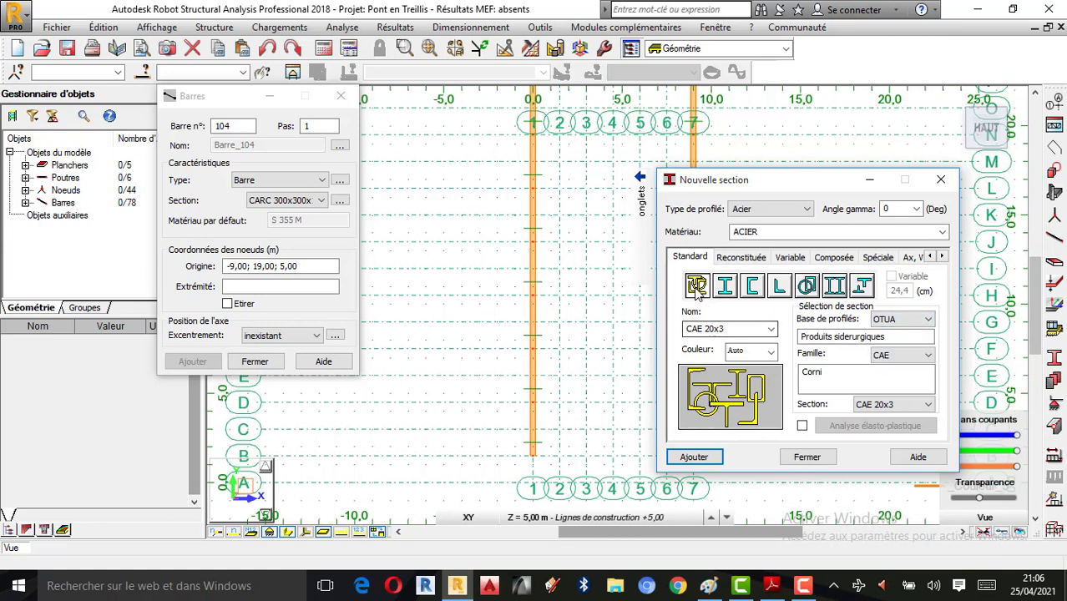
pyautogui.click(919, 323)
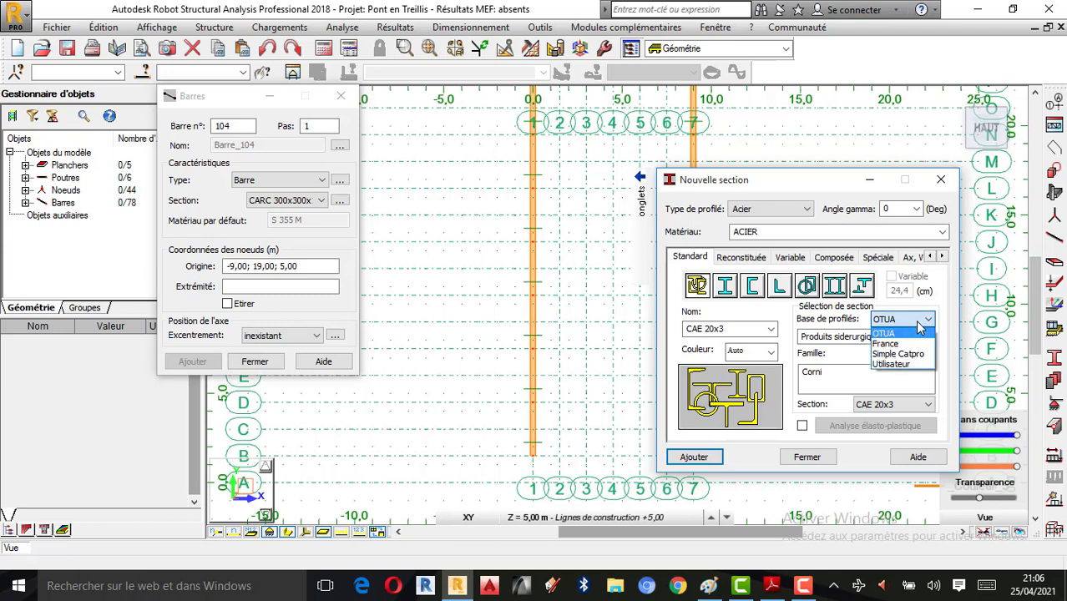
pyautogui.click(919, 324)
pyautogui.click(915, 358)
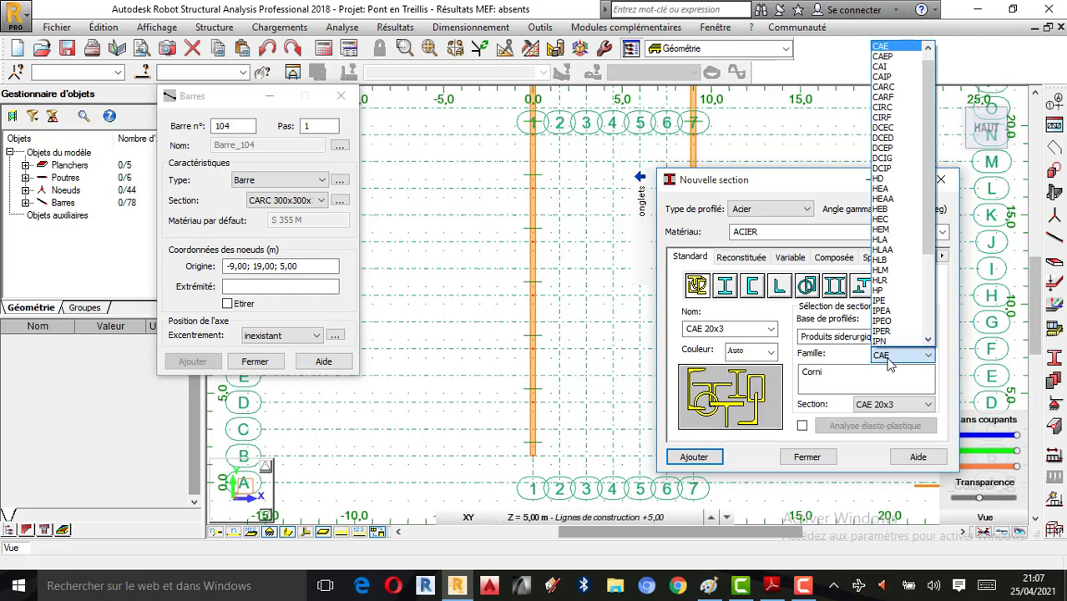
pyautogui.click(891, 364)
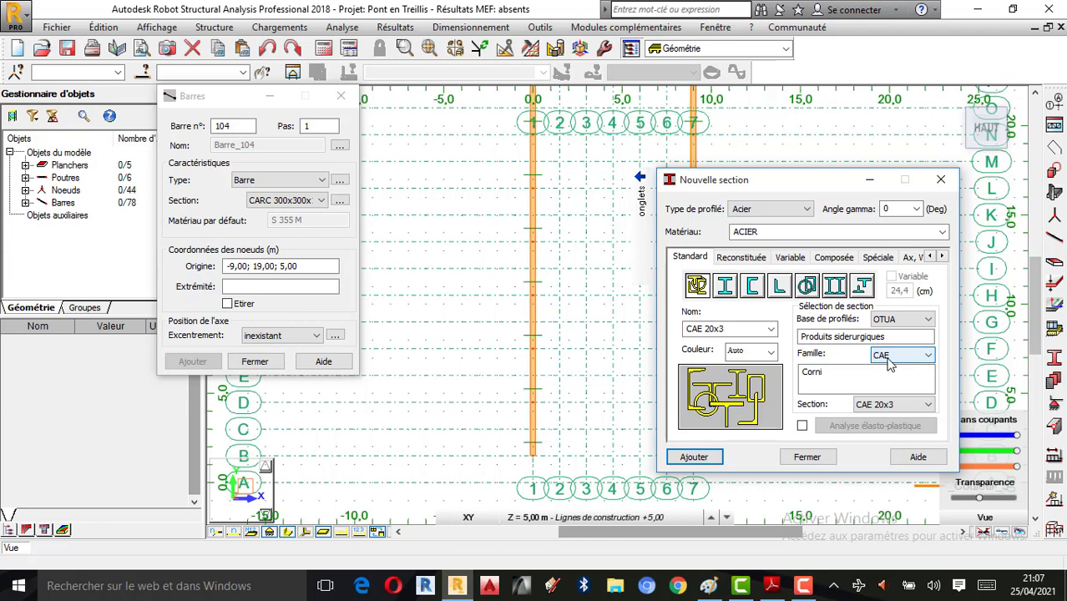
# Step: Pick size CAE 90x10, colour it magenta, and add it to the model's sections
pyautogui.click(920, 407)
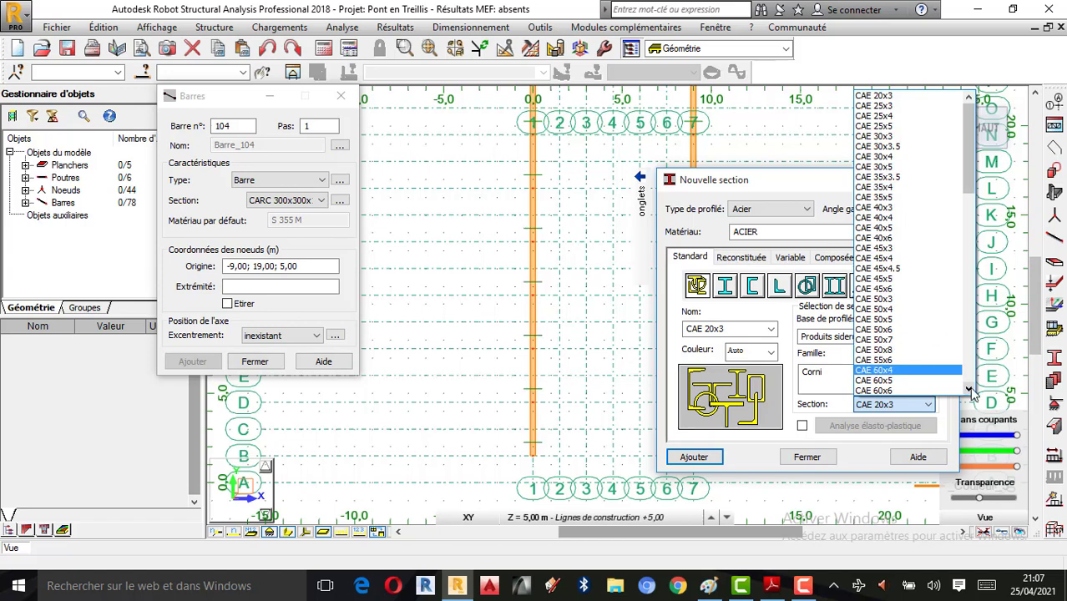
pyautogui.scroll(-3, 970, 393)
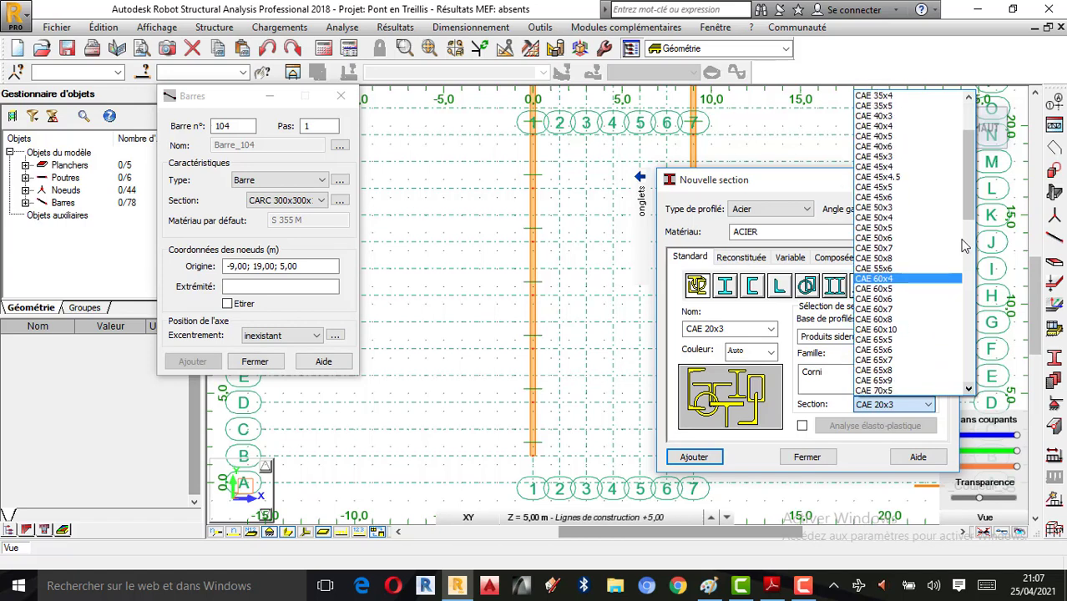
pyautogui.click(971, 389)
pyautogui.click(972, 389)
pyautogui.click(971, 389)
pyautogui.click(971, 389)
pyautogui.click(972, 389)
pyautogui.click(971, 389)
pyautogui.click(882, 378)
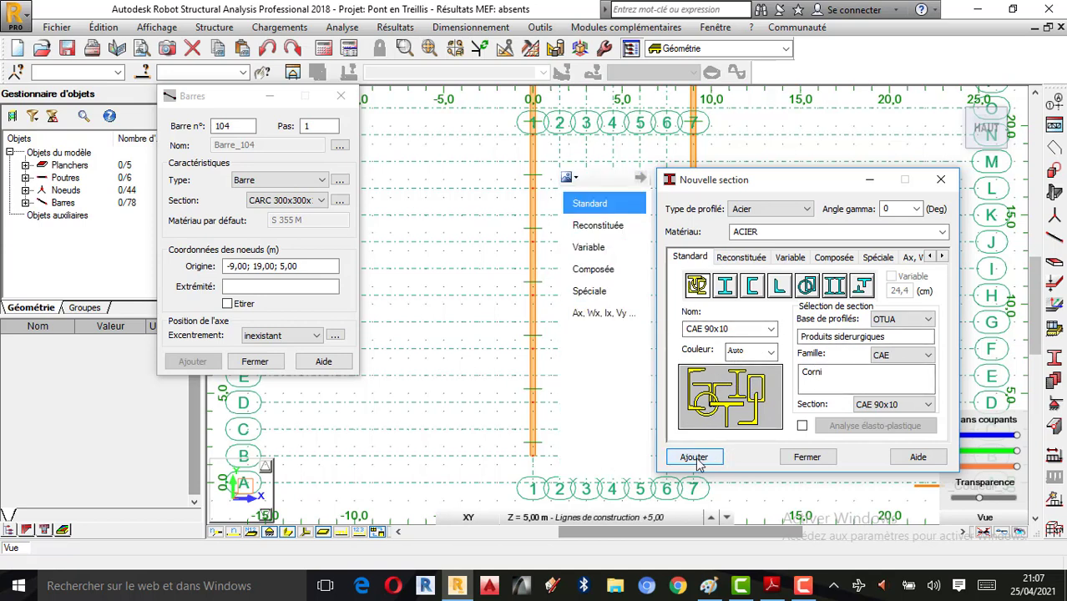
pyautogui.click(772, 355)
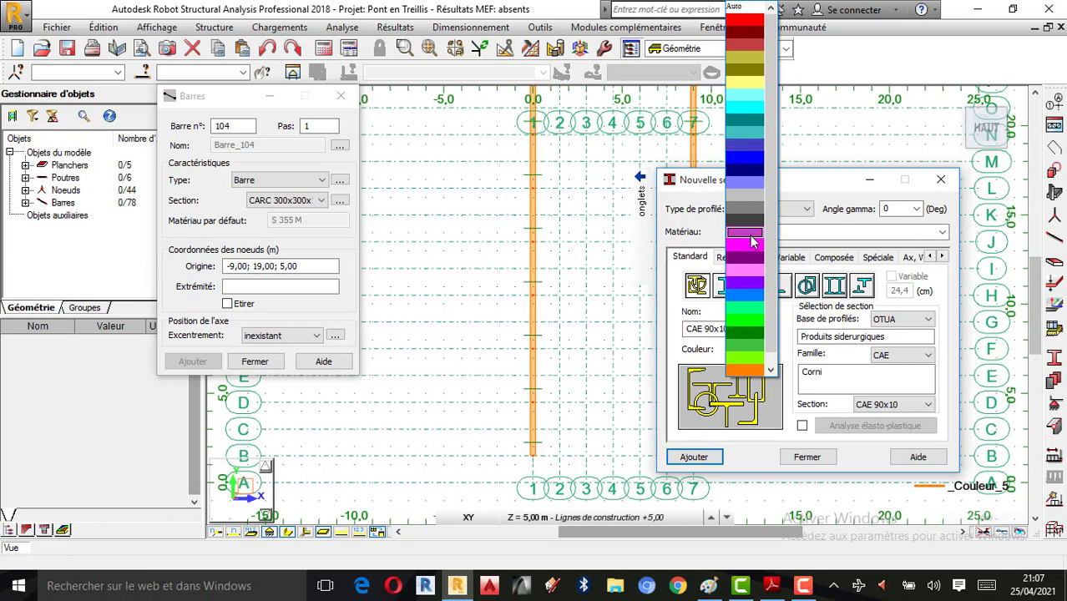
pyautogui.click(751, 242)
pyautogui.click(683, 460)
pyautogui.click(807, 457)
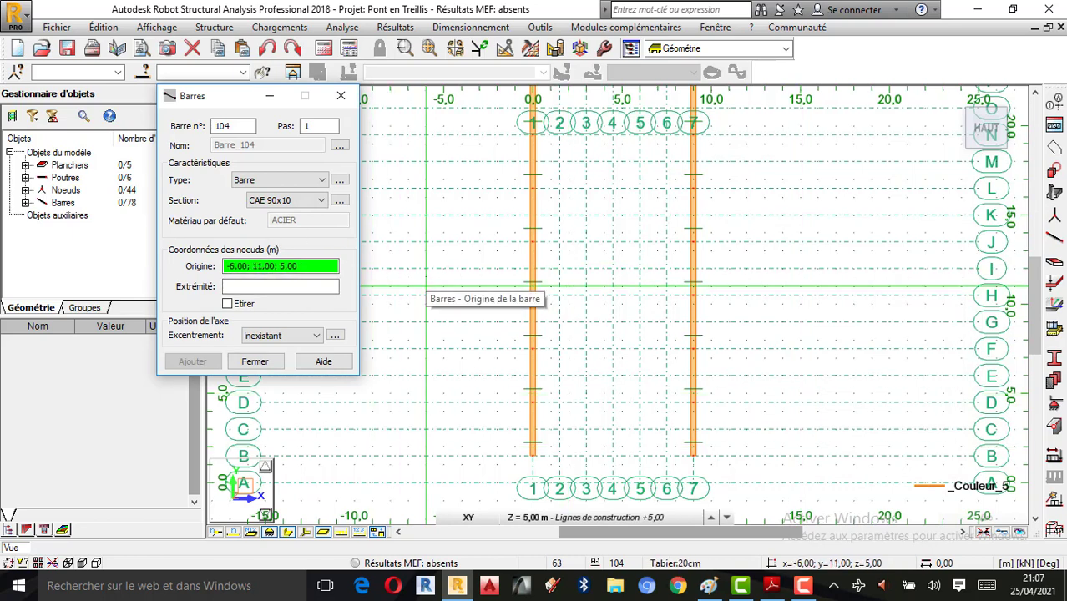
# Step: Draw X braces between x=0 and x=9 from y=1,50 to y=13,50, plus a crossbar at 1,50
pyautogui.click(639, 482)
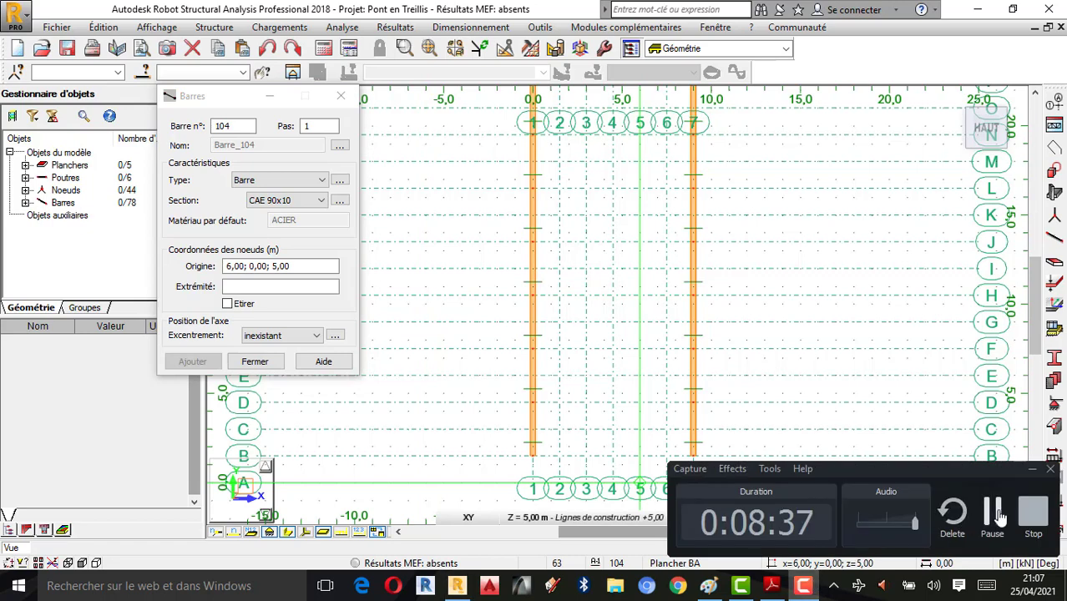
pyautogui.click(533, 456)
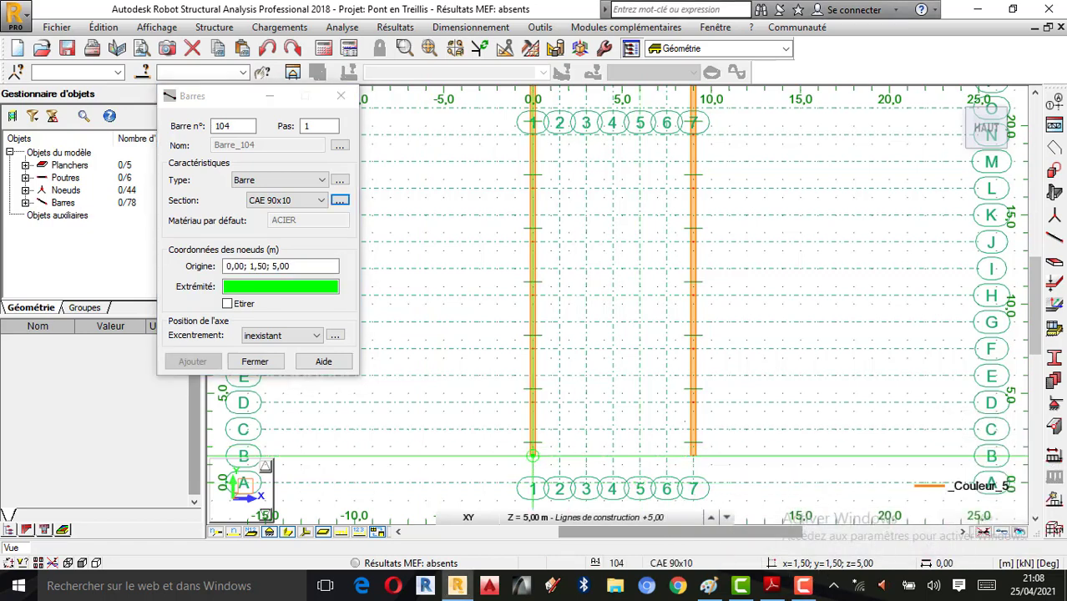
pyautogui.click(692, 403)
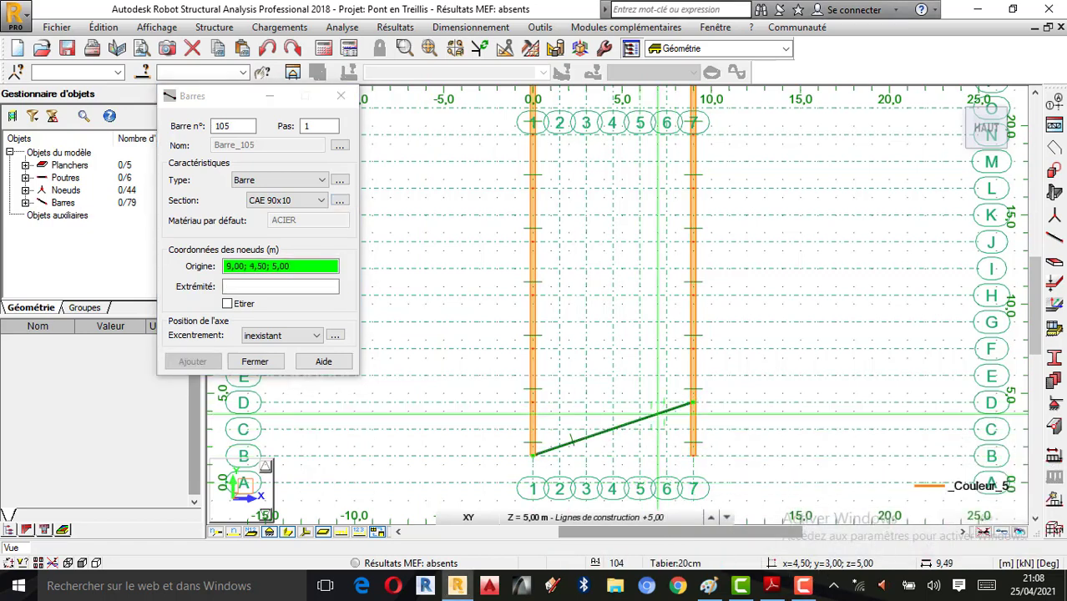
pyautogui.click(533, 404)
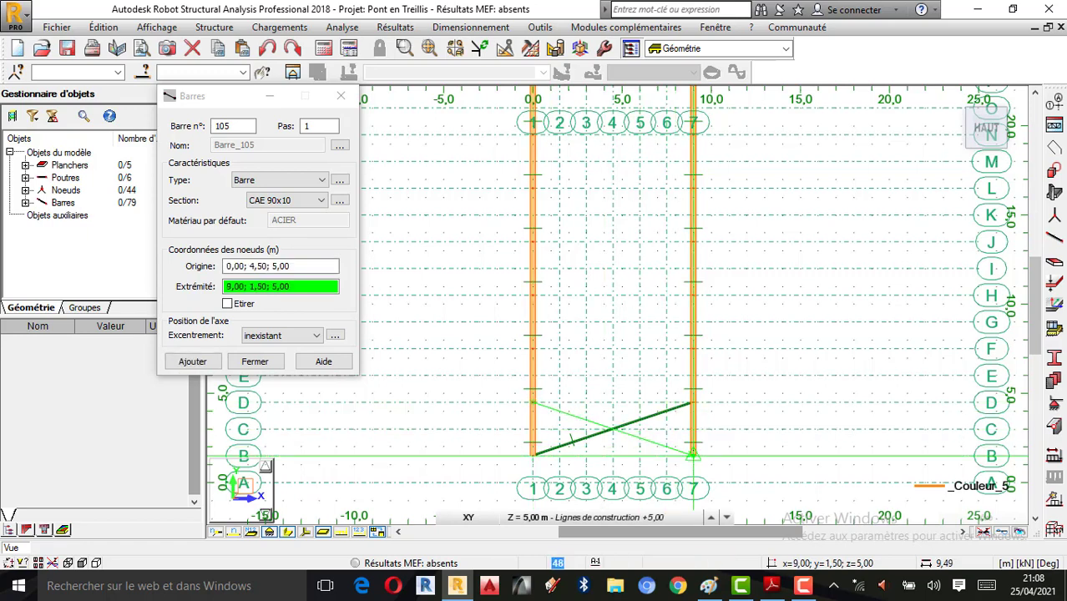
pyautogui.click(692, 456)
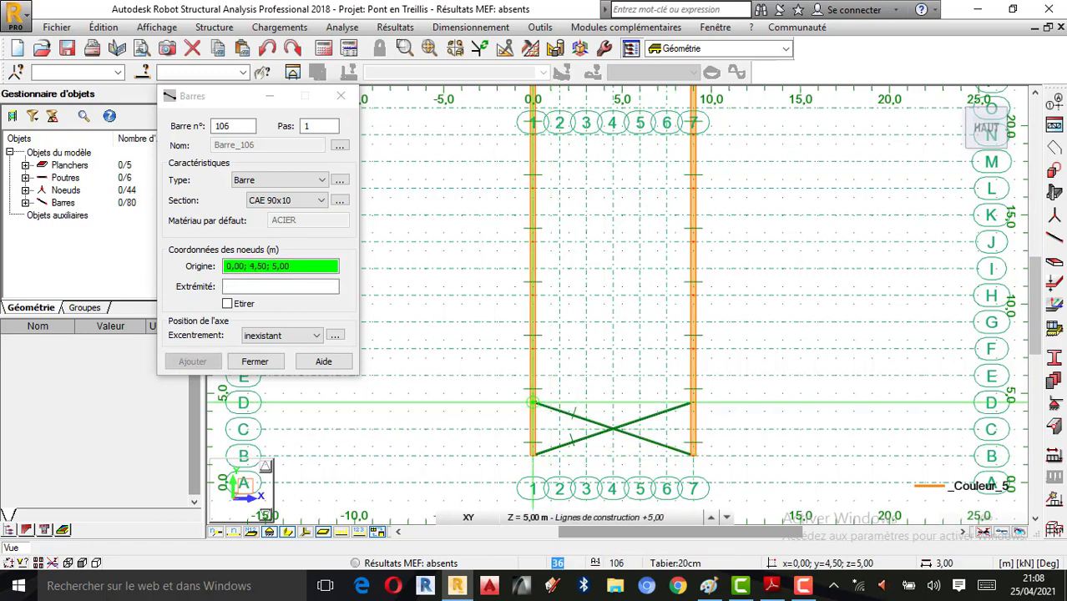
pyautogui.click(533, 404)
pyautogui.click(692, 350)
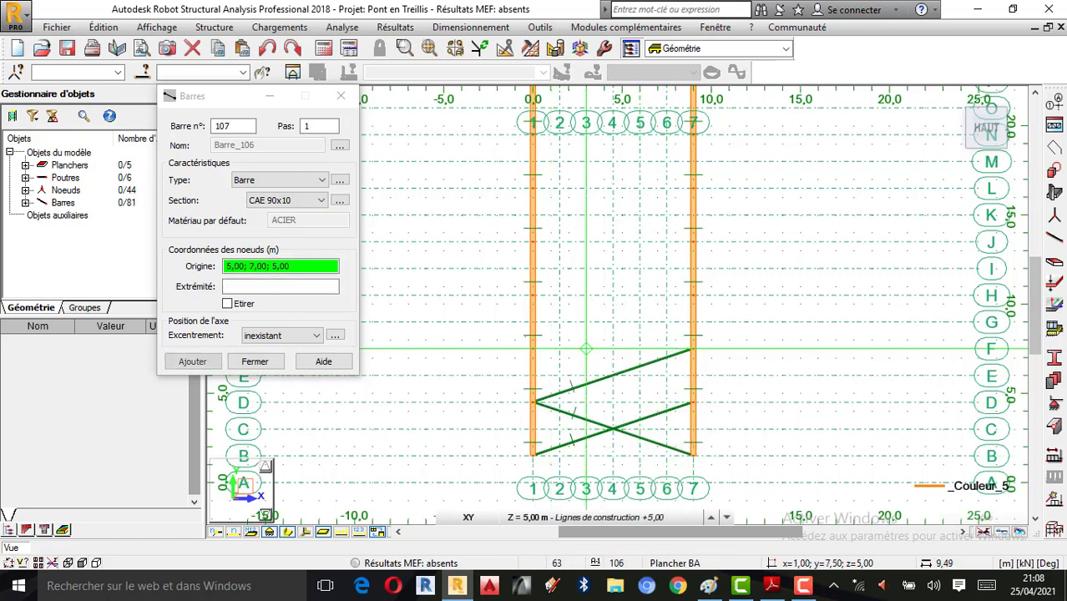
pyautogui.click(533, 349)
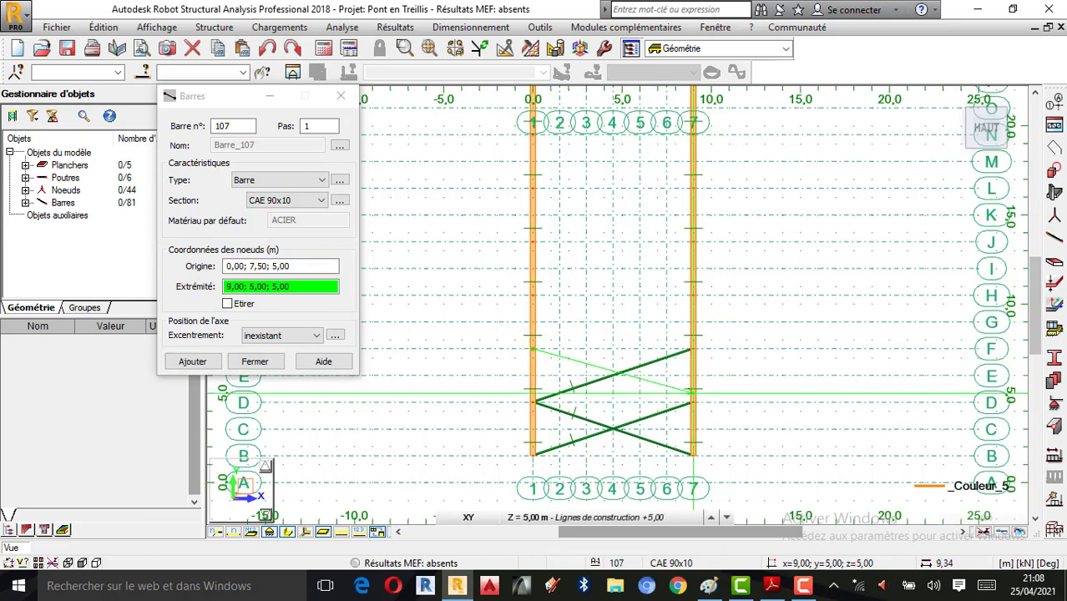
pyautogui.click(693, 403)
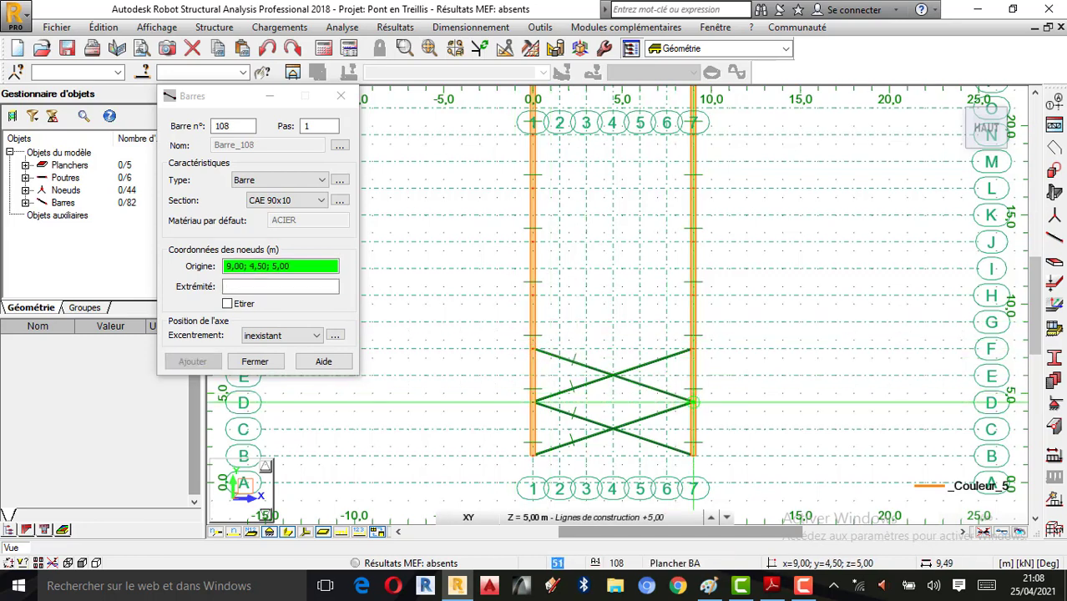
pyautogui.click(533, 456)
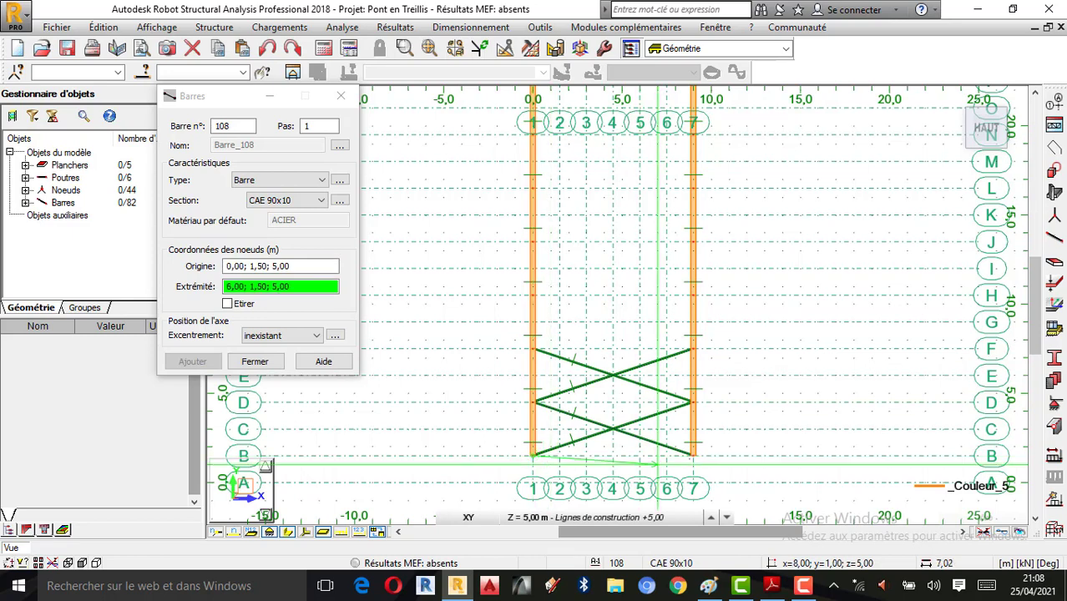
pyautogui.click(692, 455)
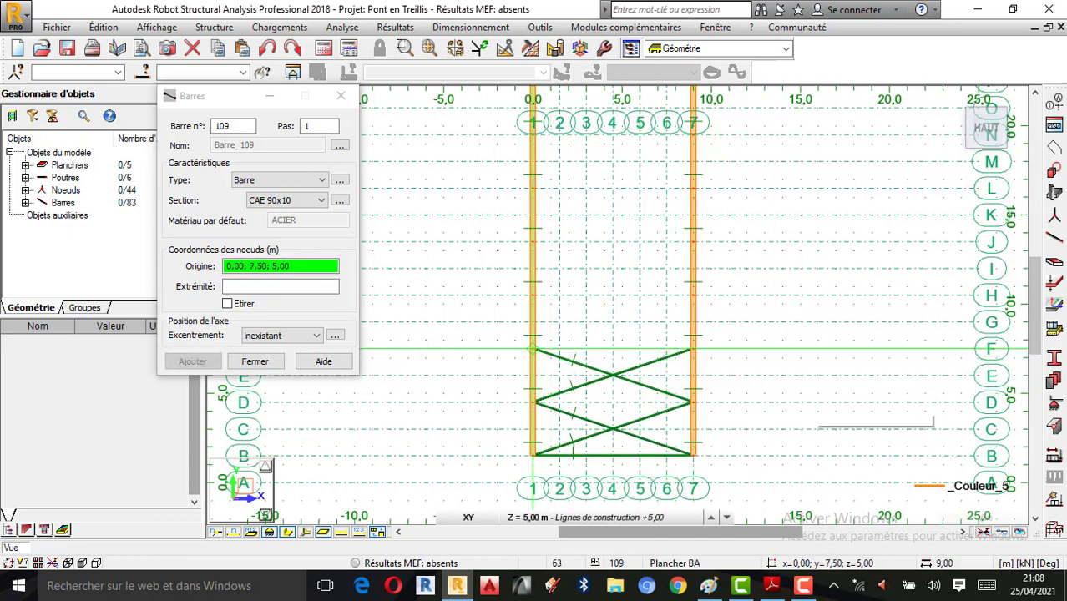
pyautogui.click(533, 349)
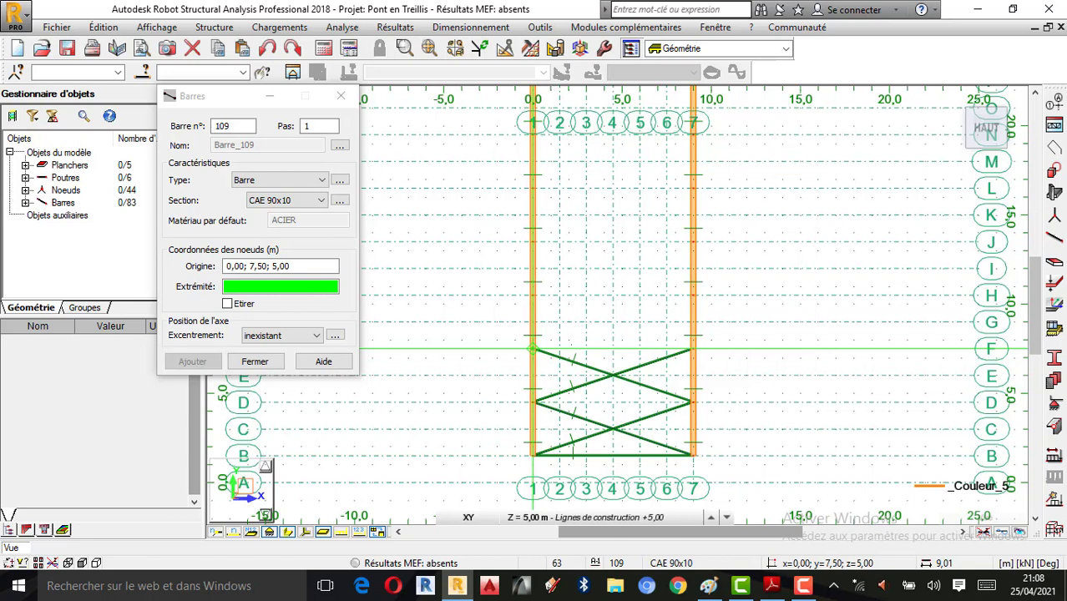
pyautogui.click(692, 297)
pyautogui.click(532, 296)
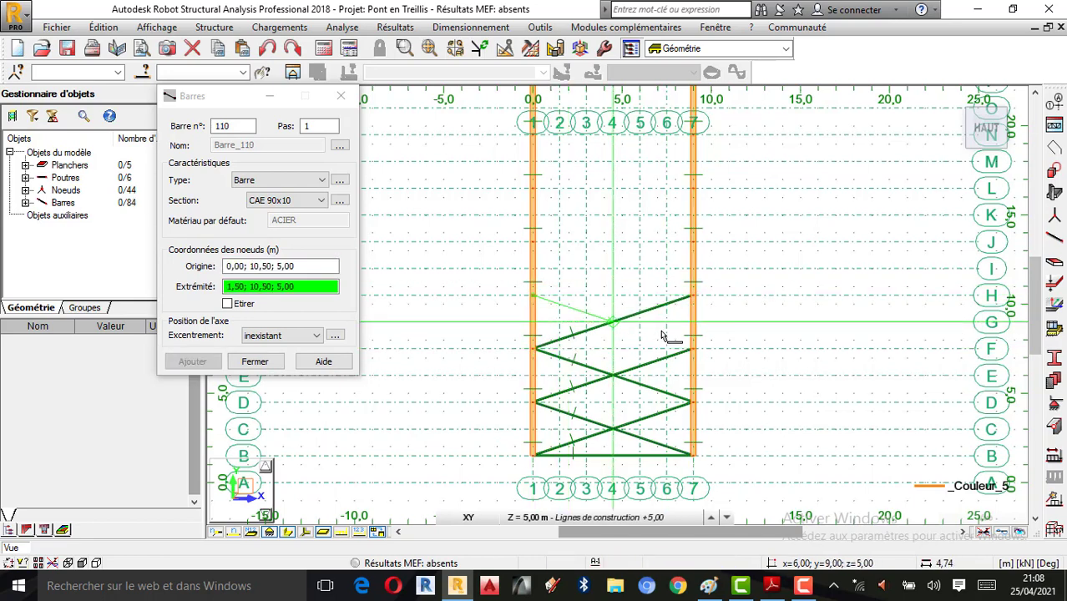
pyautogui.click(692, 341)
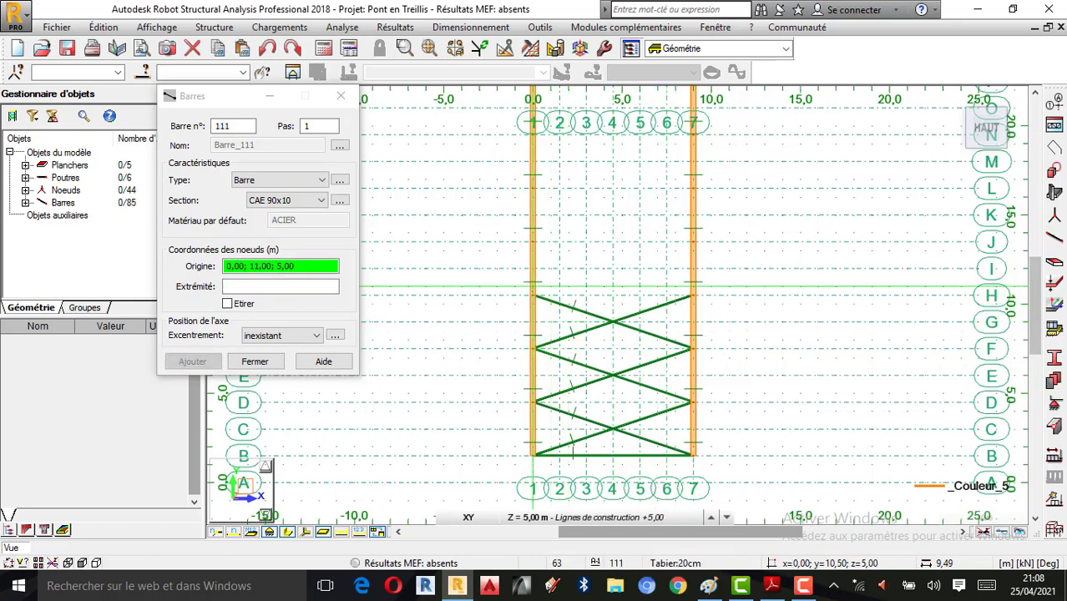
pyautogui.click(532, 296)
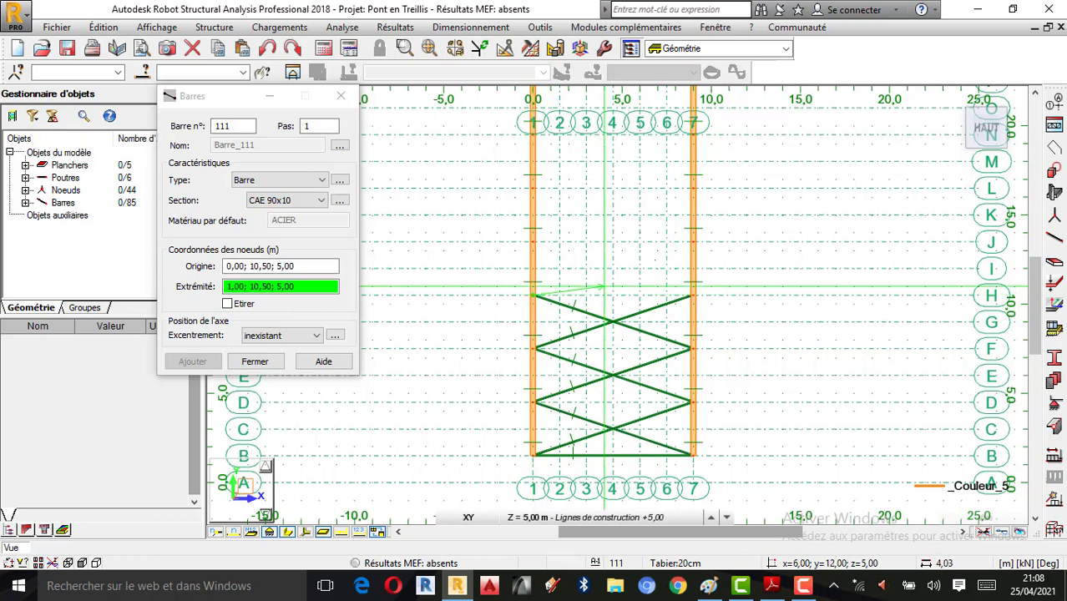
pyautogui.click(692, 242)
pyautogui.click(692, 296)
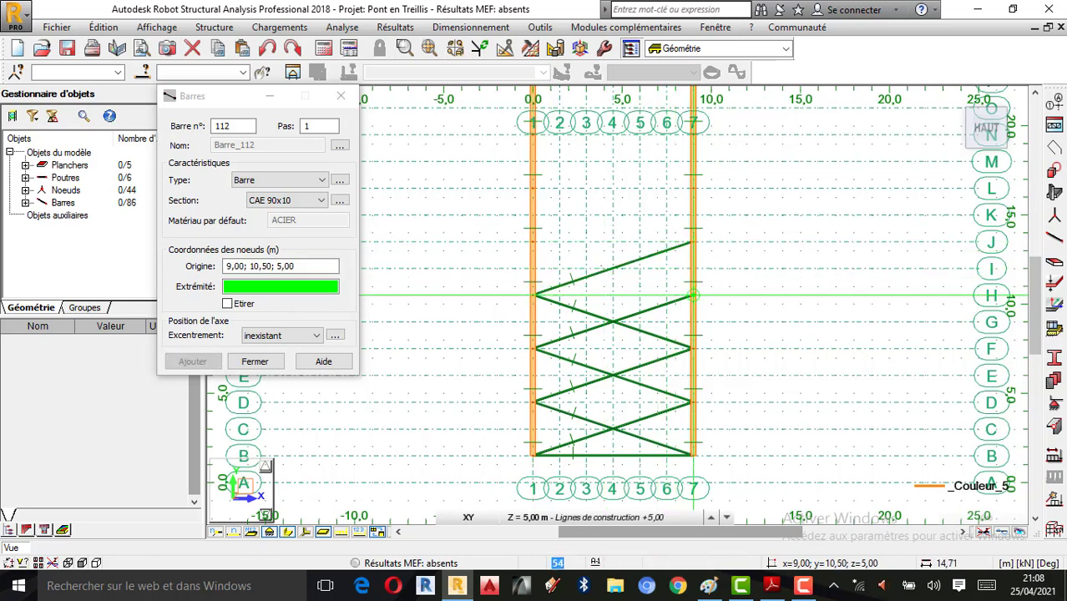
pyautogui.click(533, 243)
# Step: Add the X braces spanning y=13,50 to y=22,50 between the two top chords
pyautogui.scroll(-3, 563, 300)
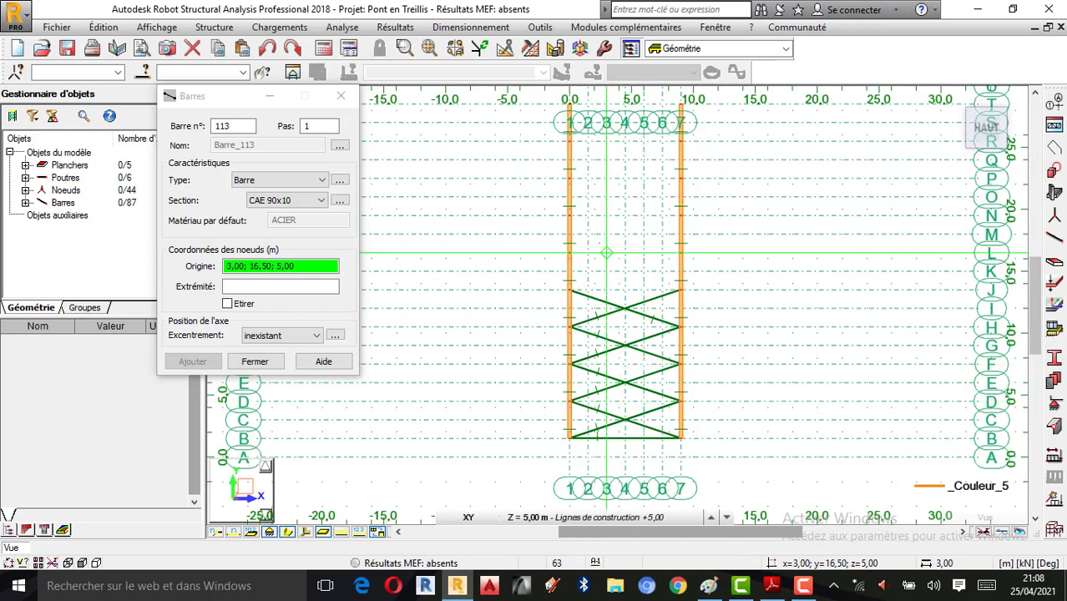
pyautogui.click(563, 300)
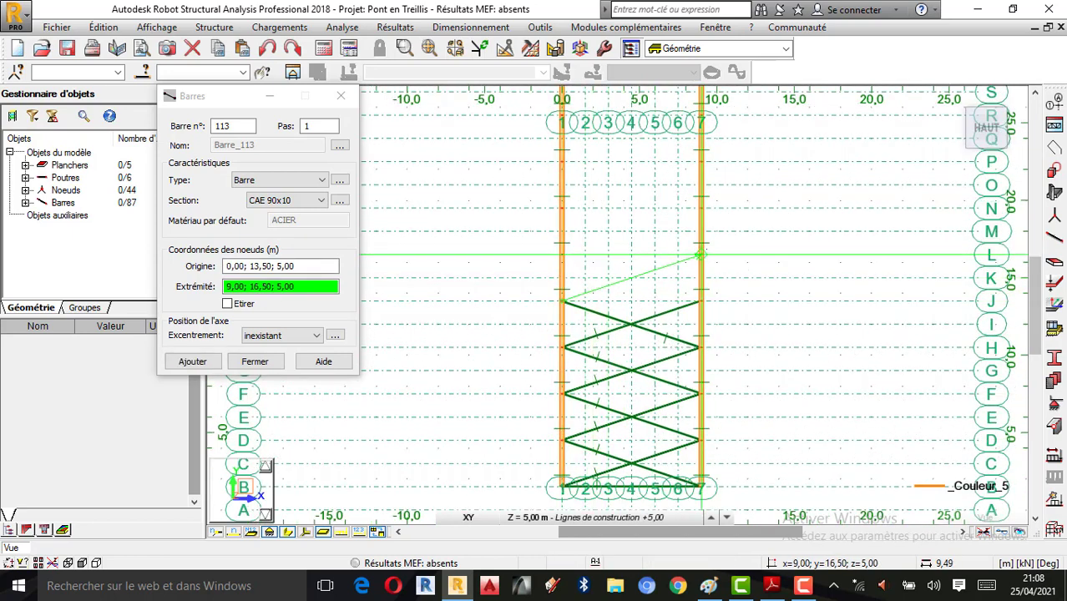
pyautogui.click(700, 255)
pyautogui.click(700, 255)
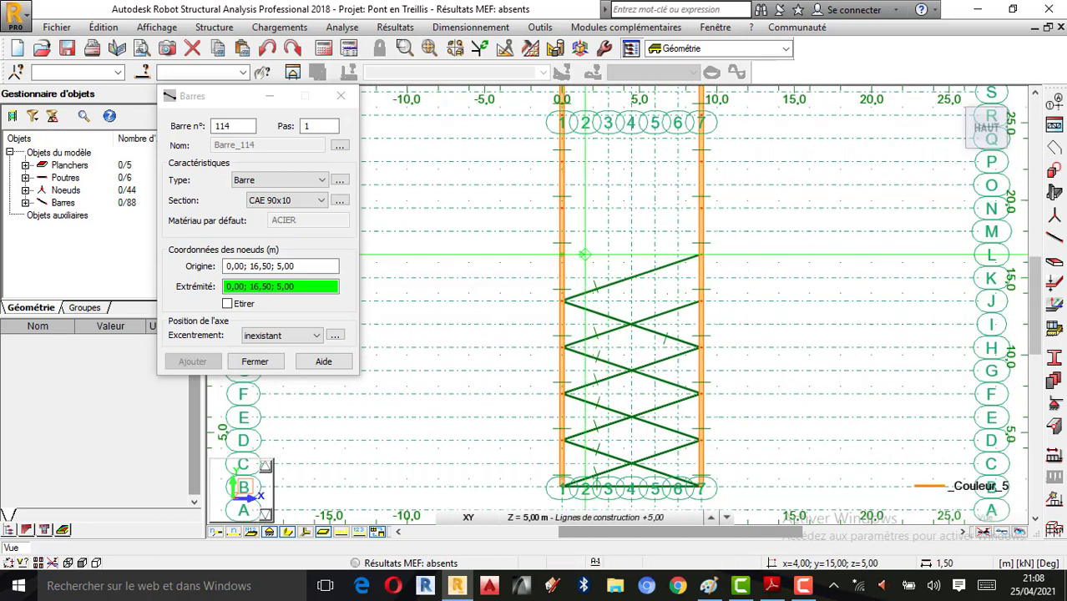
pyautogui.click(700, 300)
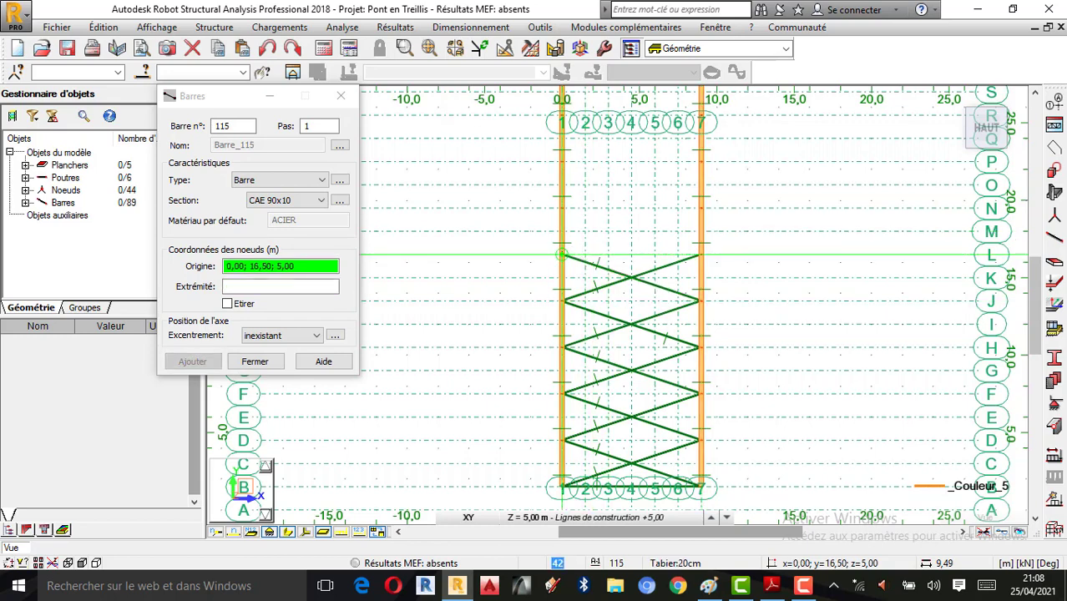
pyautogui.click(563, 254)
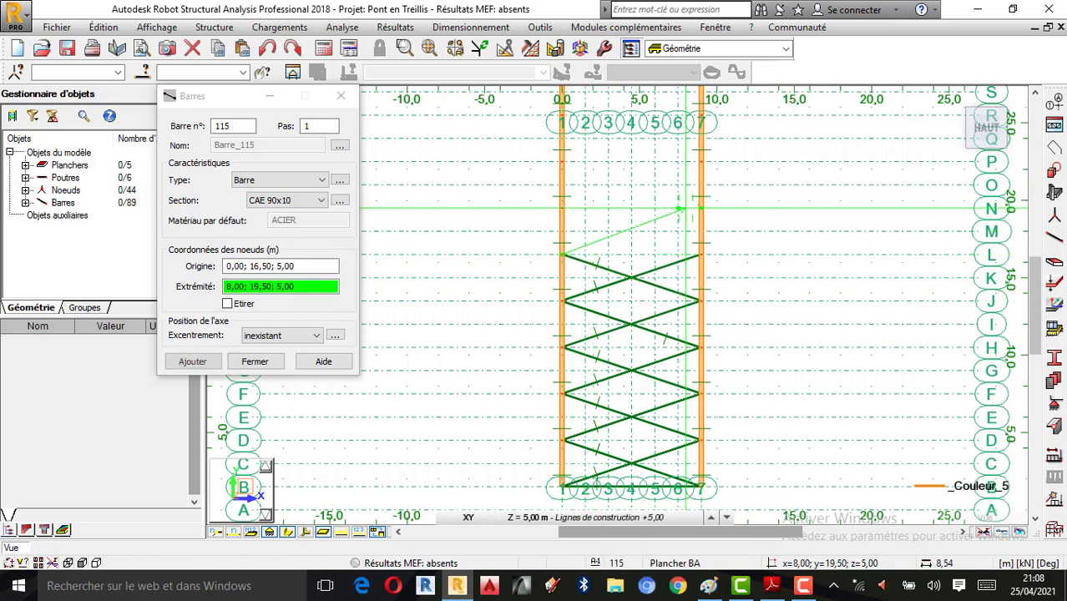
pyautogui.click(700, 208)
pyautogui.click(562, 208)
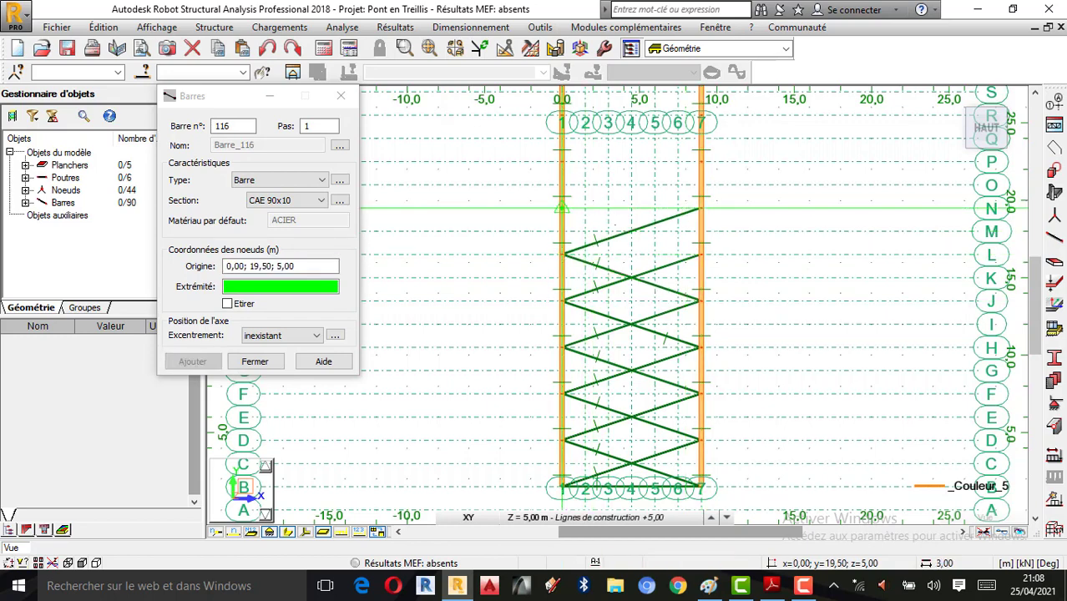
pyautogui.click(700, 253)
pyautogui.scroll(2, 534, 251)
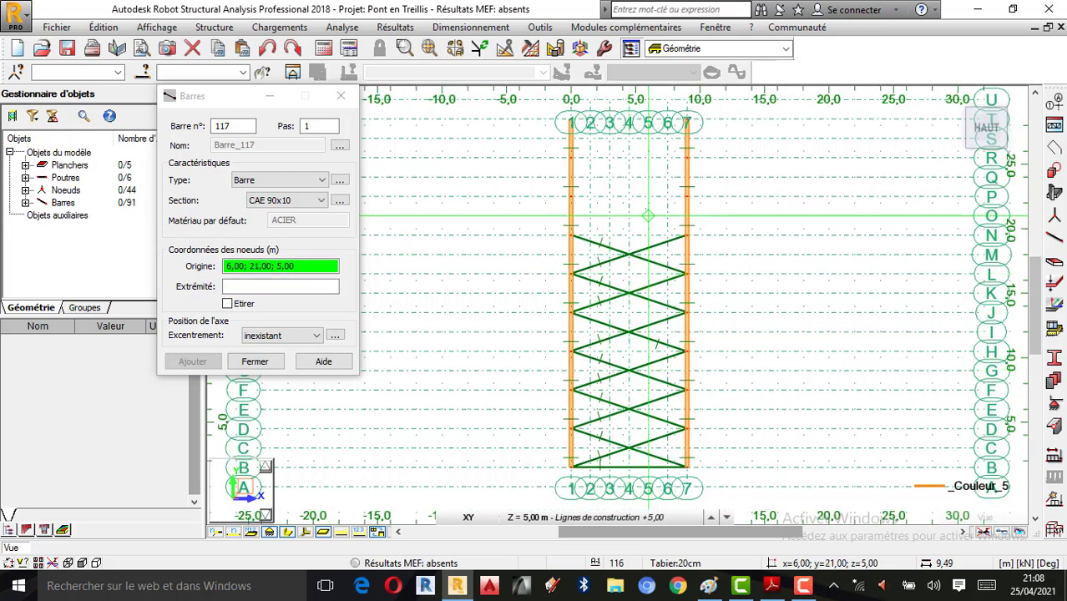
pyautogui.click(528, 249)
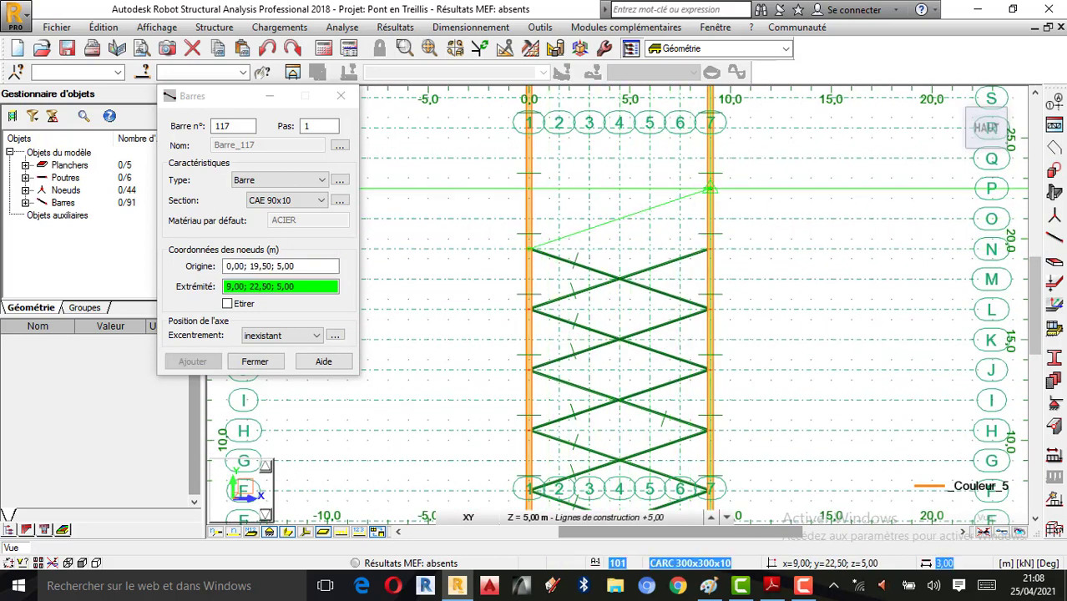
pyautogui.click(709, 190)
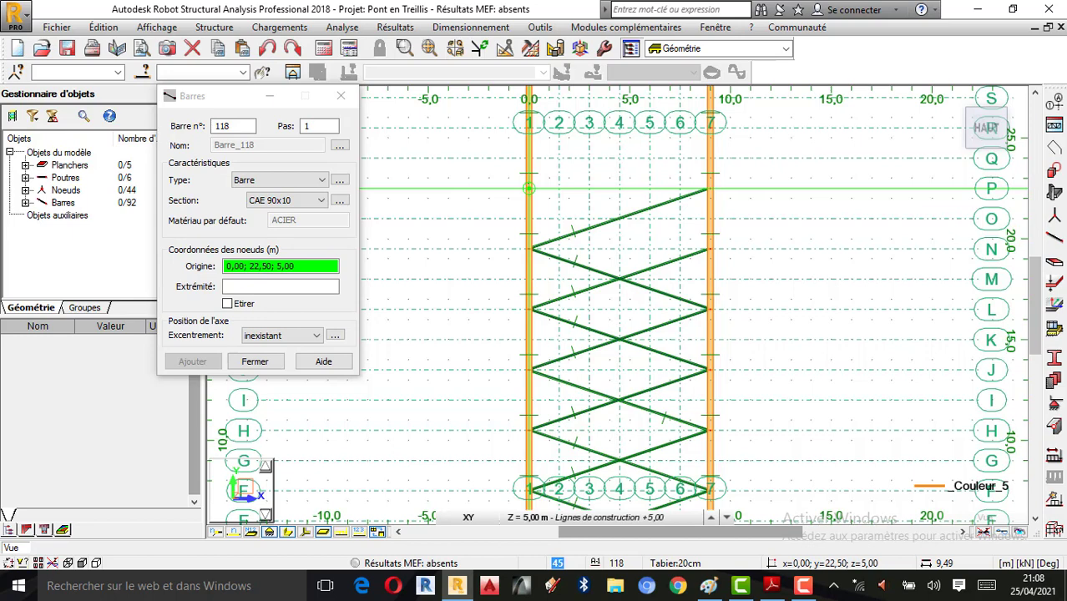
pyautogui.click(528, 188)
pyautogui.click(709, 248)
# Step: Finish the X braces from y=22,50 to 28,50 and add the end crossbar at 28,50
pyautogui.scroll(-2, 709, 248)
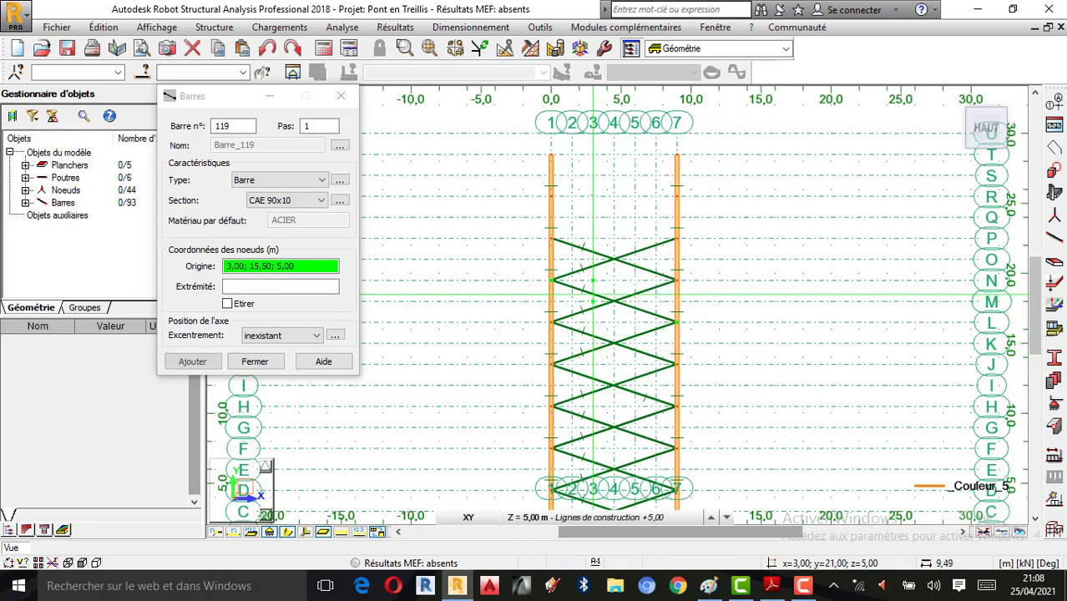
pyautogui.click(541, 251)
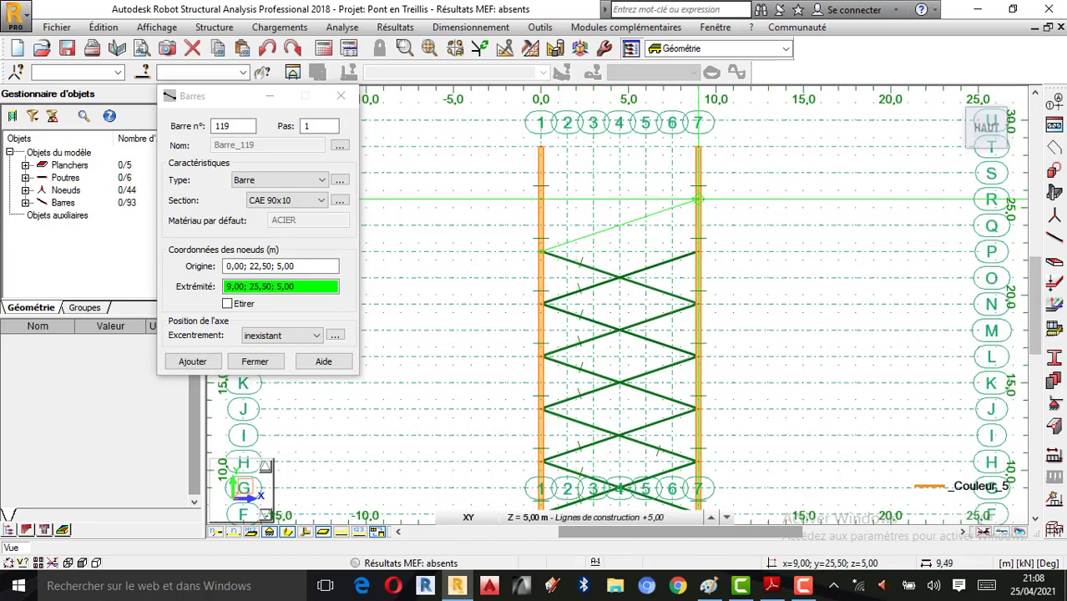
pyautogui.click(698, 199)
pyautogui.click(542, 199)
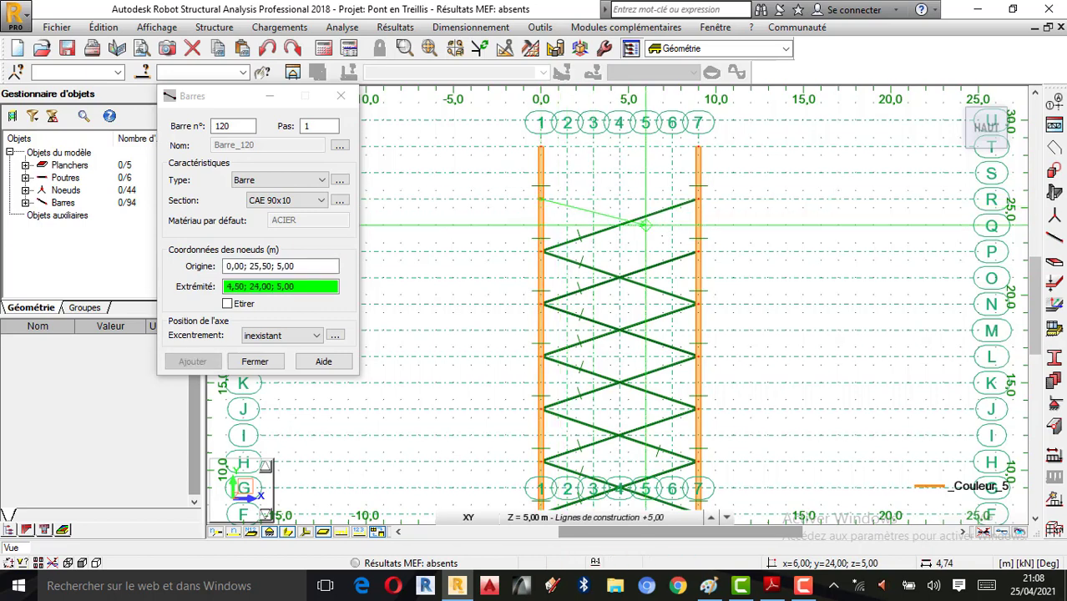
pyautogui.click(698, 250)
pyautogui.click(541, 199)
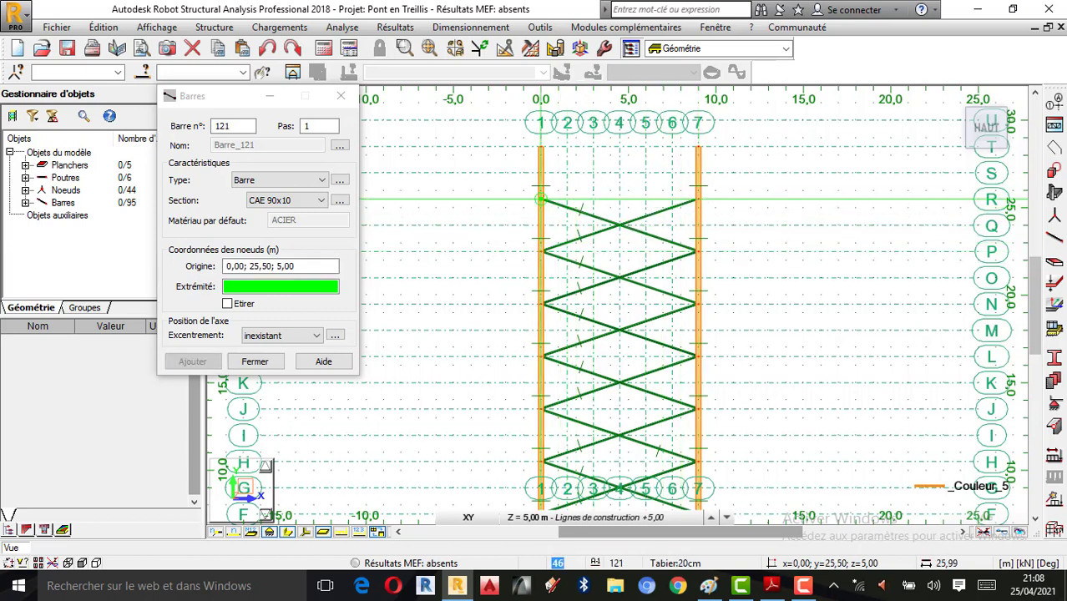
pyautogui.click(699, 147)
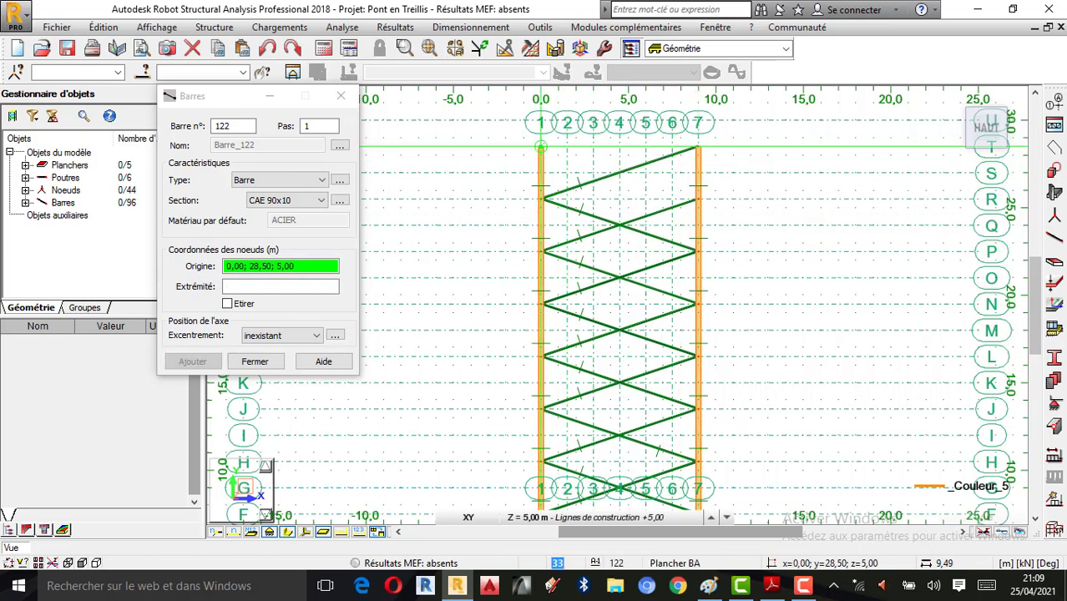
pyautogui.click(541, 147)
pyautogui.click(699, 198)
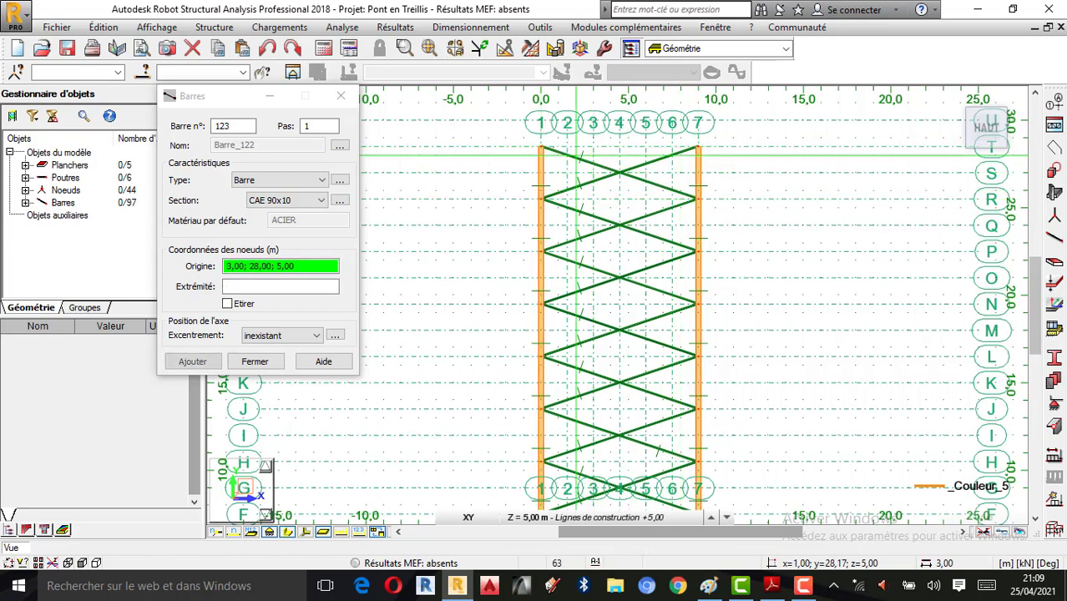
pyautogui.click(541, 147)
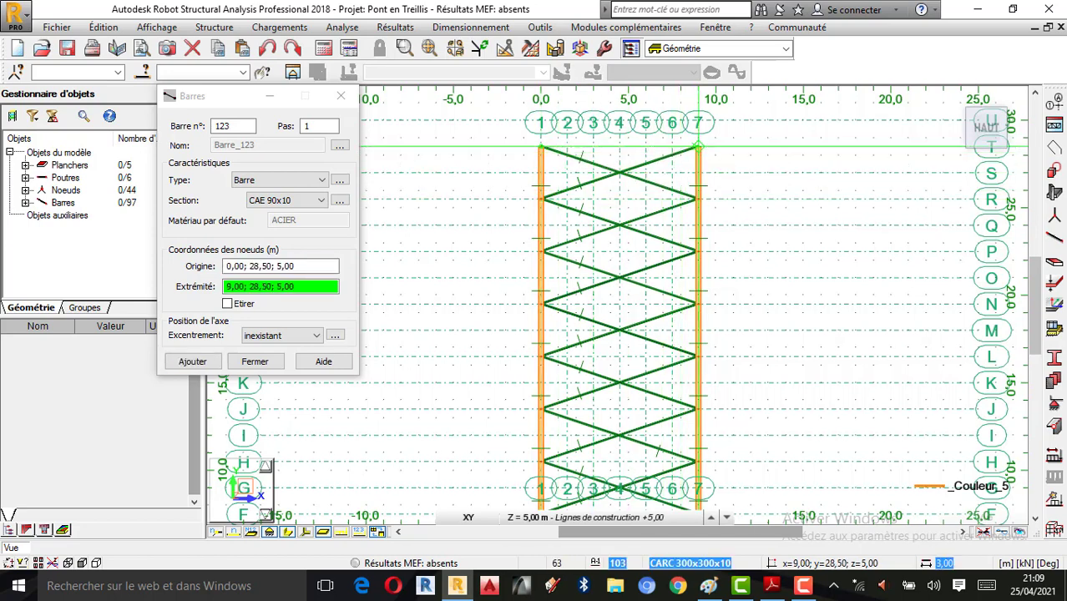
pyautogui.click(698, 147)
pyautogui.scroll(-2, 644, 123)
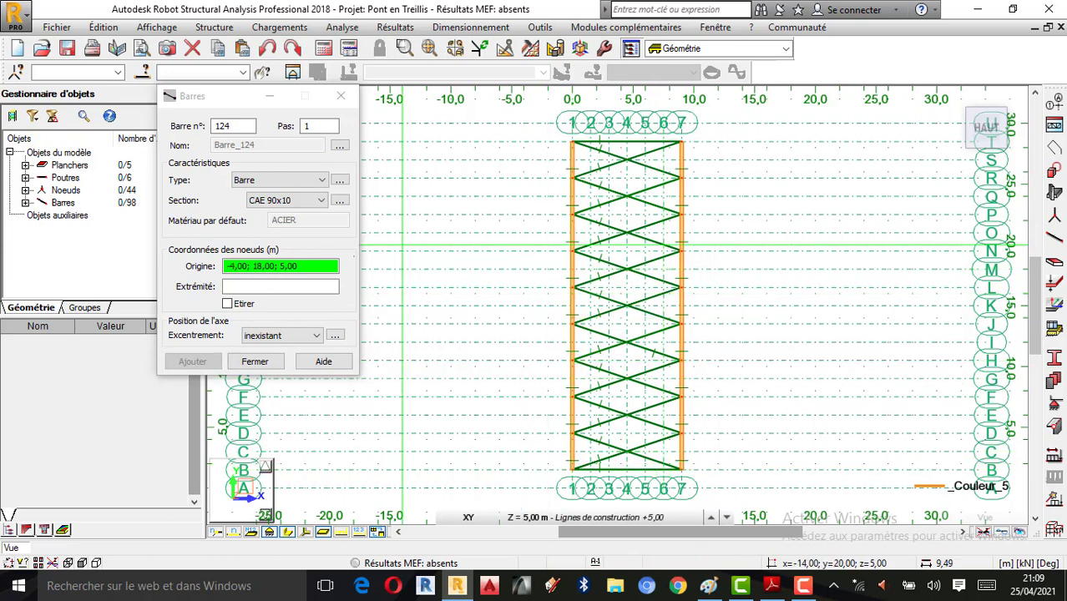
# Step: Close the Barres dialog and orbit a 3D view to inspect the top bracing
pyautogui.click(342, 97)
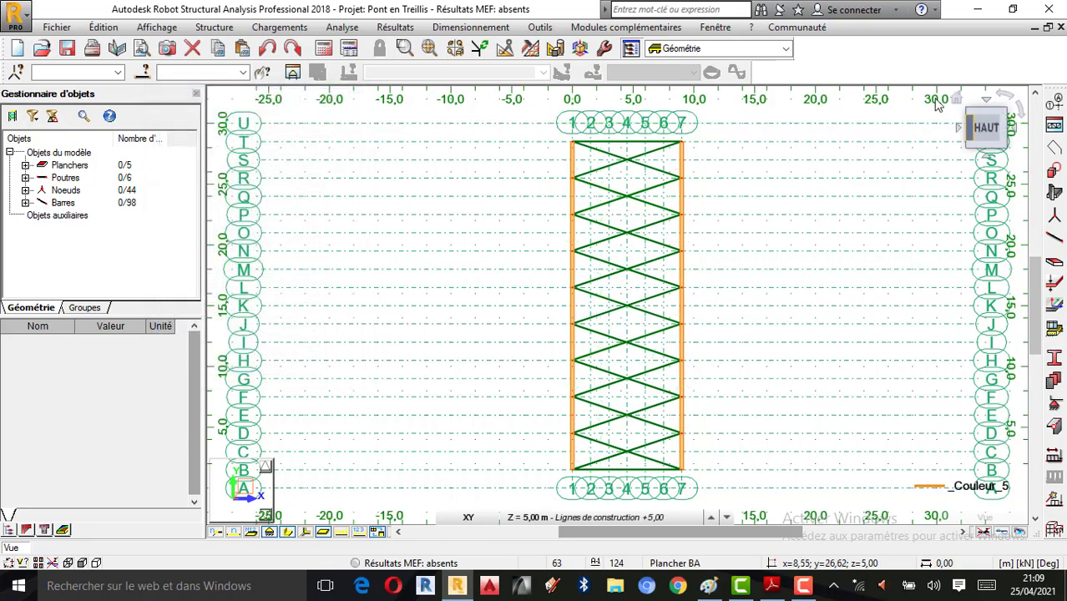
pyautogui.click(959, 100)
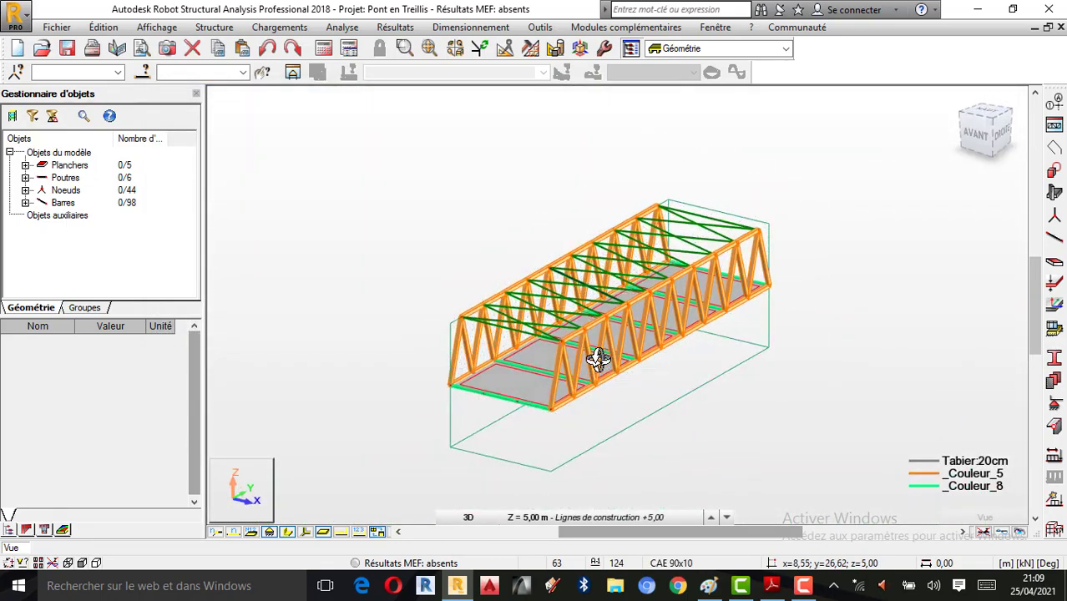
pyautogui.moveTo(566, 326); pyautogui.dragTo(854, 428)
pyautogui.moveTo(616, 349); pyautogui.dragTo(802, 381)
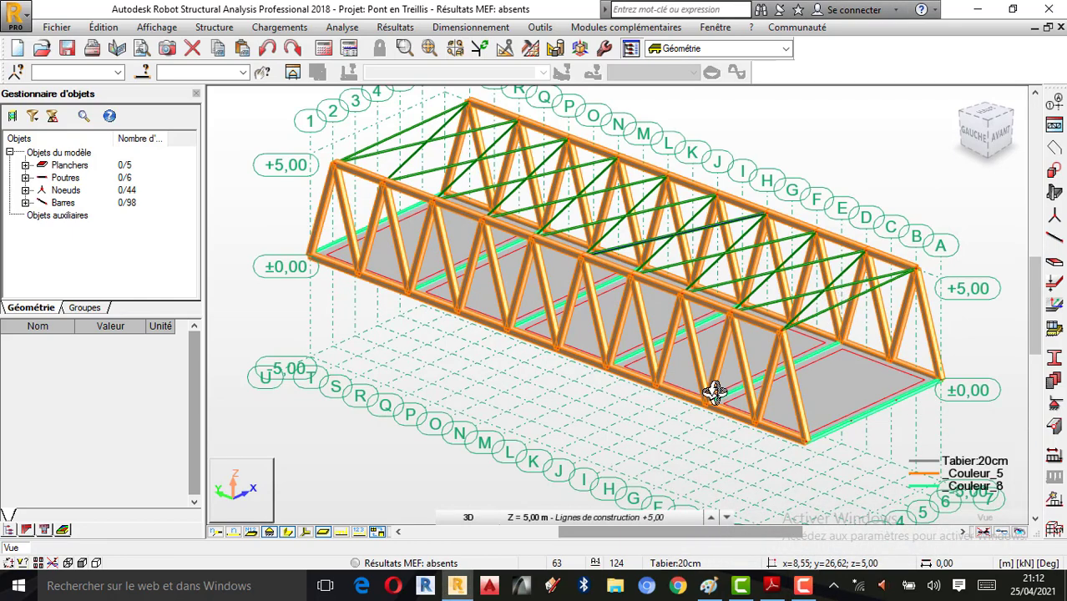
# Step: Return to the top XY plan view of the truss
pyautogui.click(467, 517)
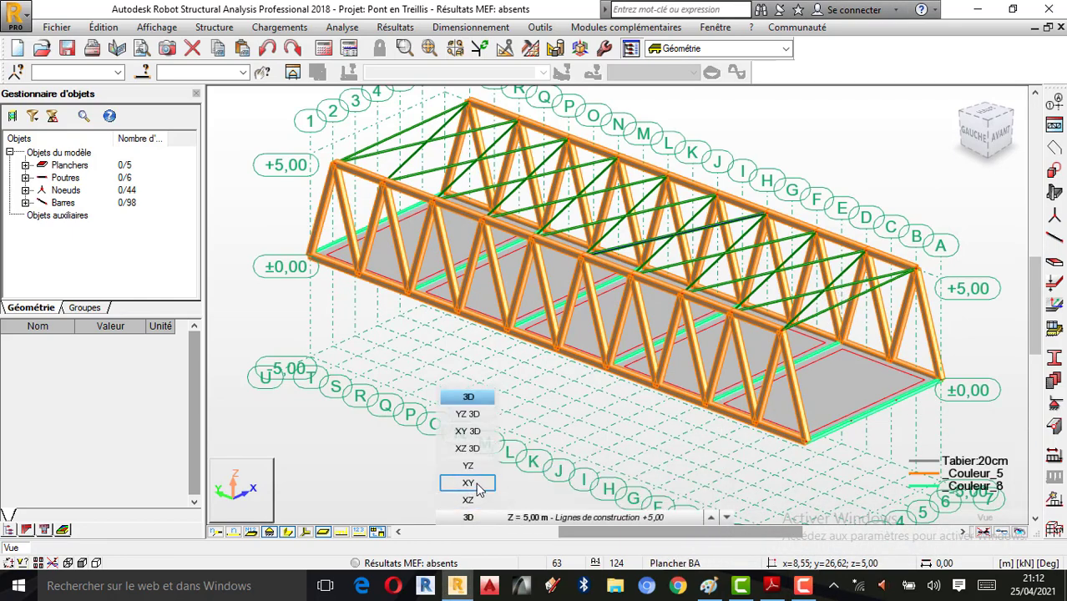
pyautogui.click(476, 485)
pyautogui.scroll(-3, 512, 420)
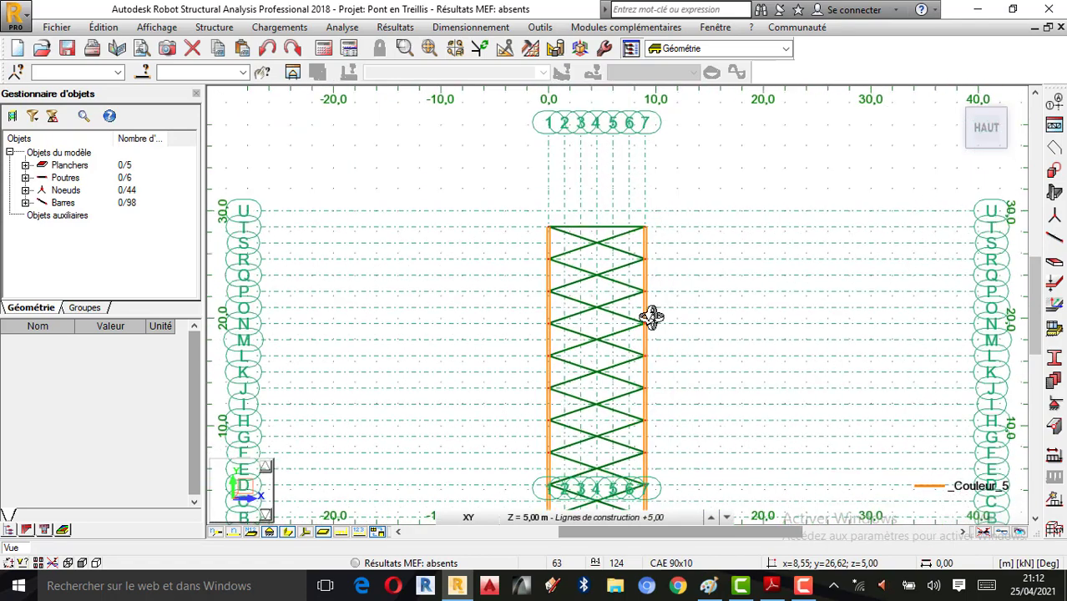
pyautogui.scroll(2, 610, 444)
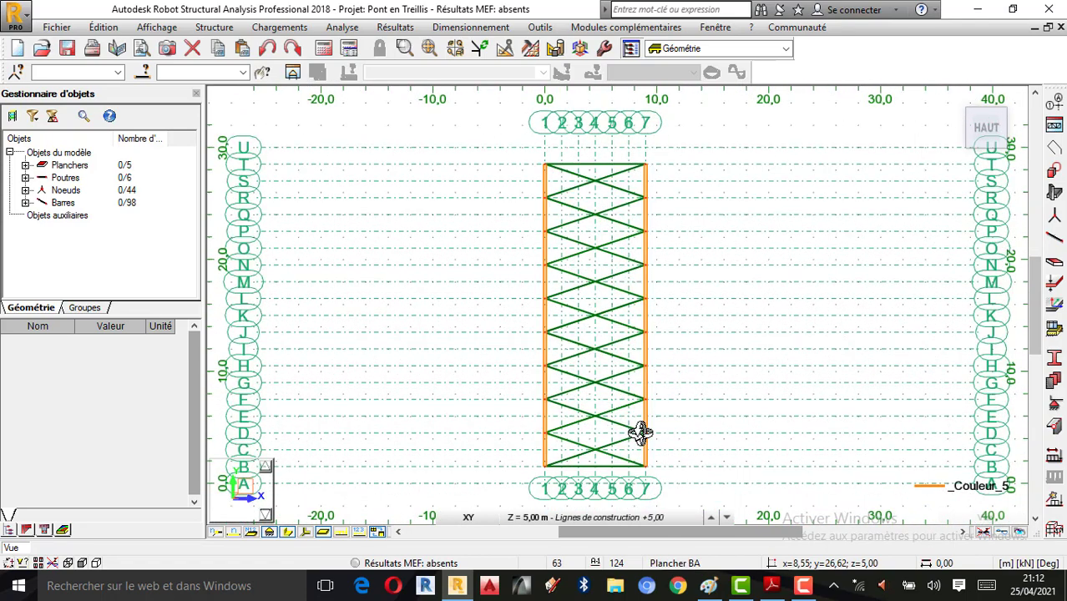
# Step: Cancel the bar drawing, open the Translation tool, and select transverse bar 108
pyautogui.rightClick(351, 230)
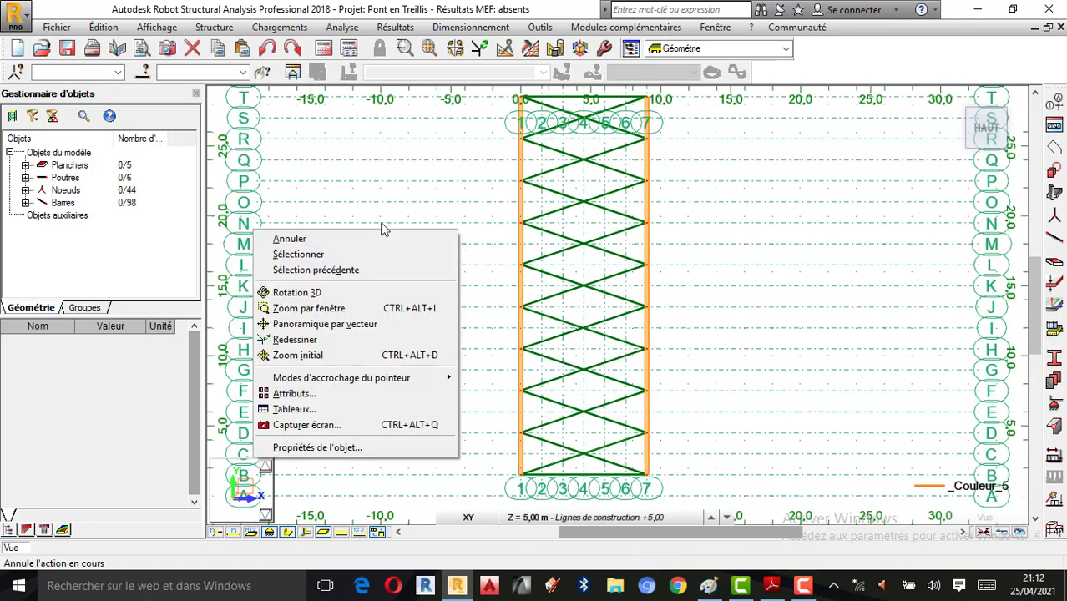
pyautogui.click(341, 240)
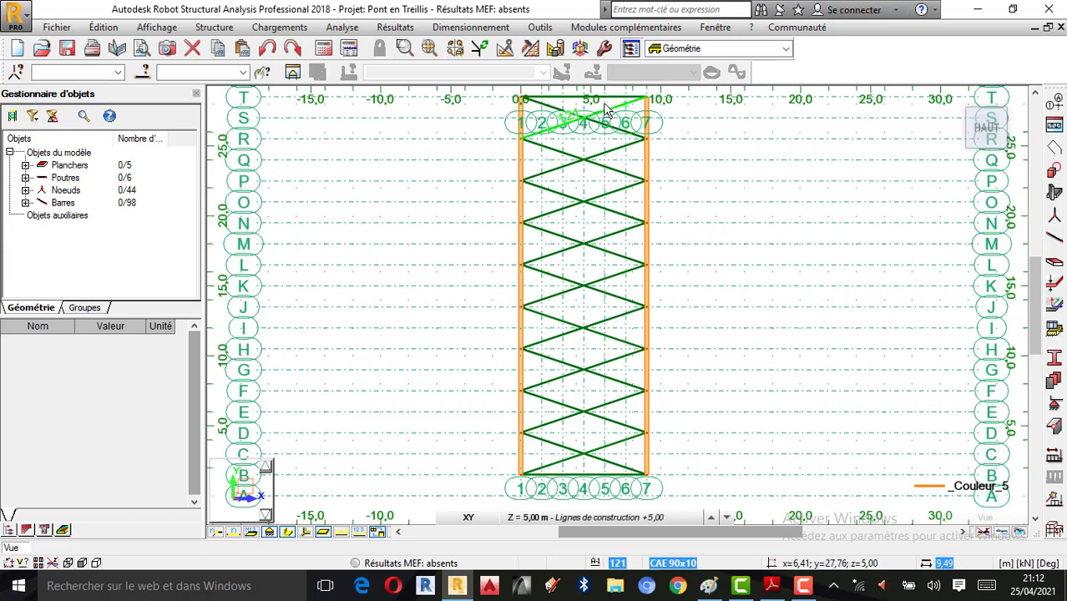
pyautogui.click(505, 52)
pyautogui.click(189, 84)
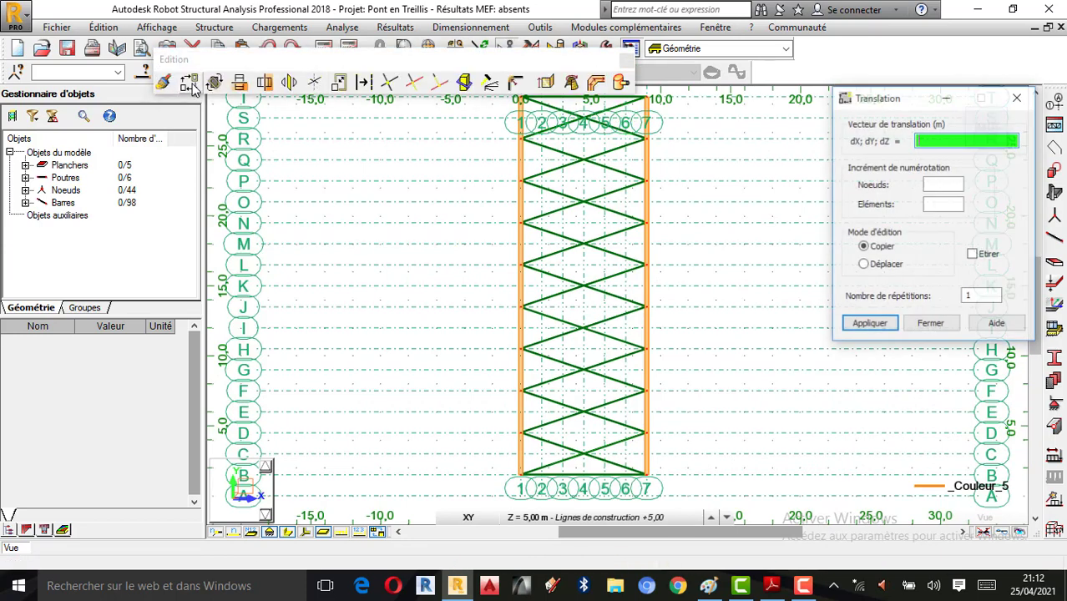
pyautogui.click(1018, 98)
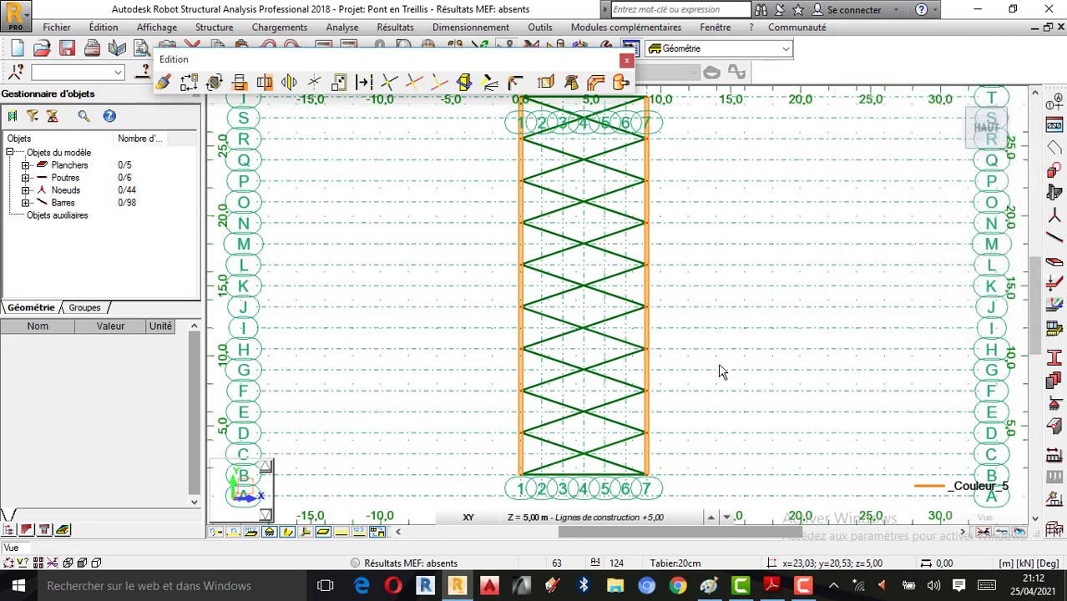
pyautogui.click(611, 481)
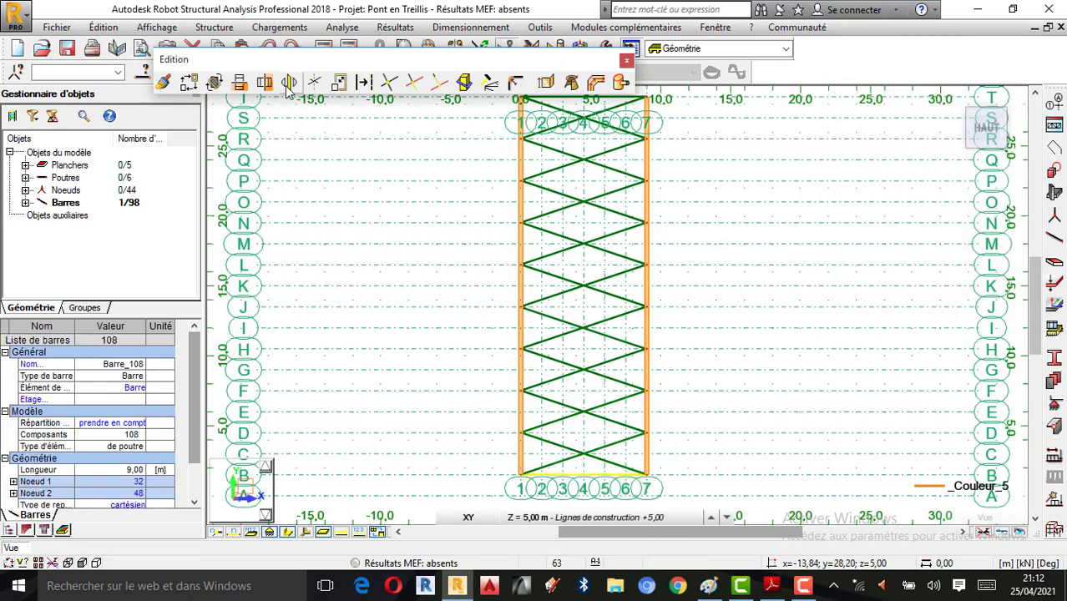
# Step: Copy bar 108 eight times along vector 0;3;0, then close the editing tools
pyautogui.click(189, 84)
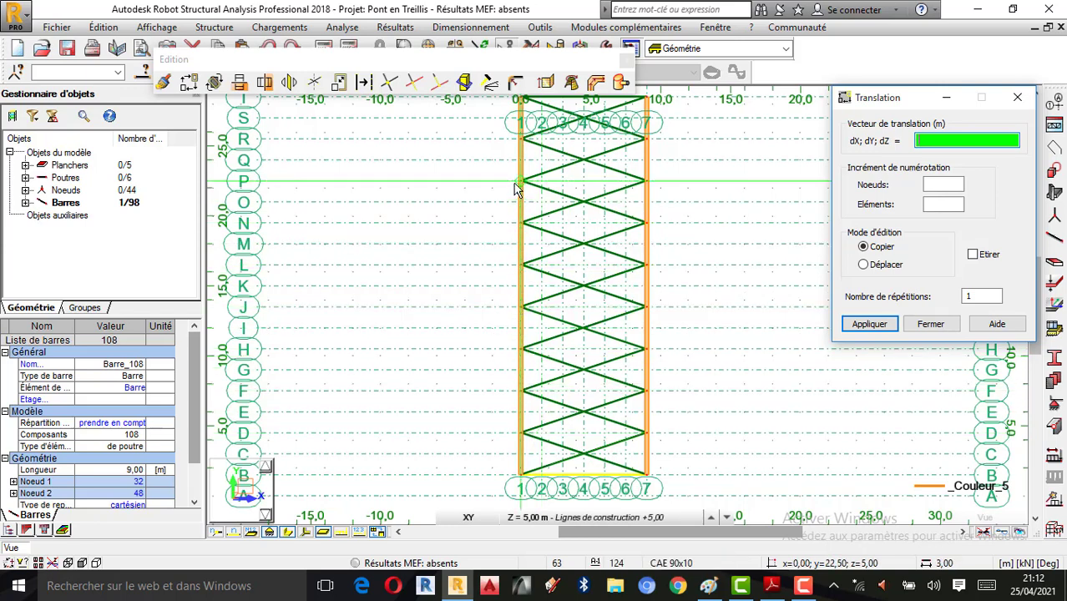
pyautogui.doubleClick(984, 295)
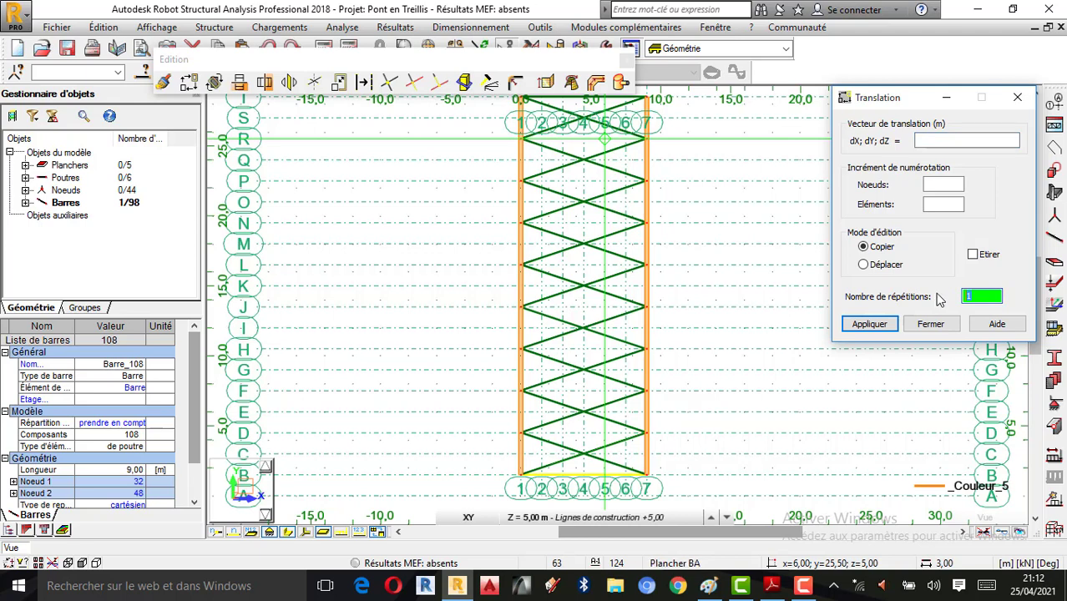
pyautogui.click(890, 323)
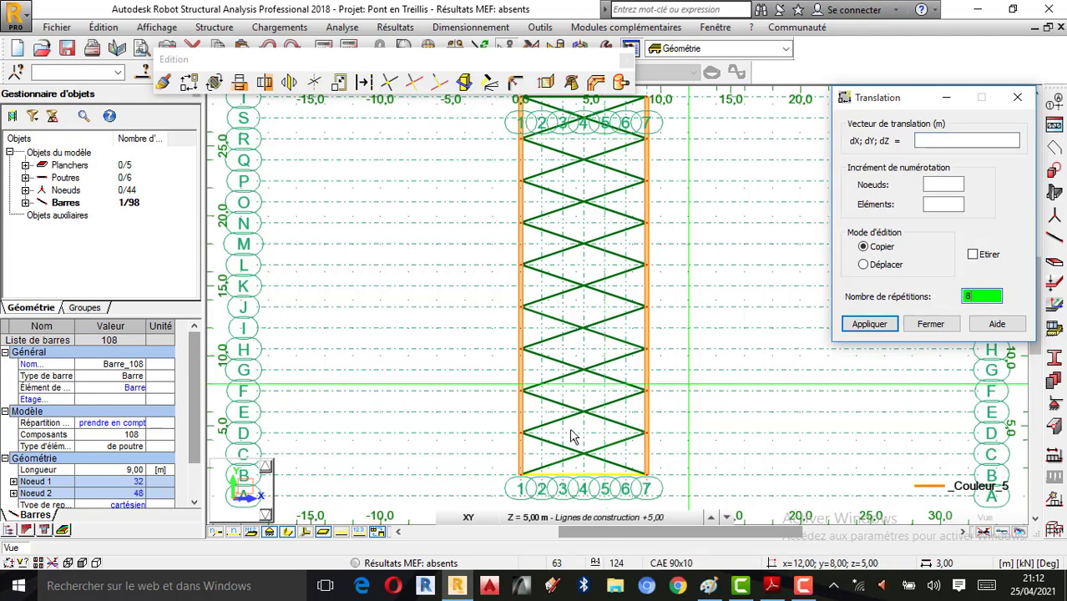
pyautogui.click(519, 475)
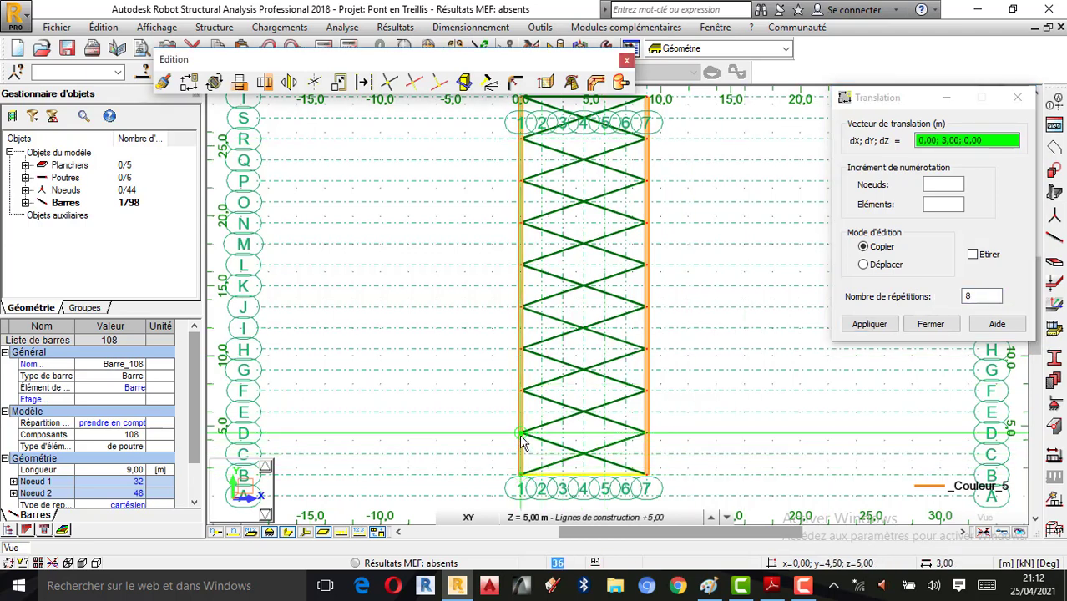
pyautogui.click(520, 441)
pyautogui.click(933, 324)
pyautogui.click(626, 61)
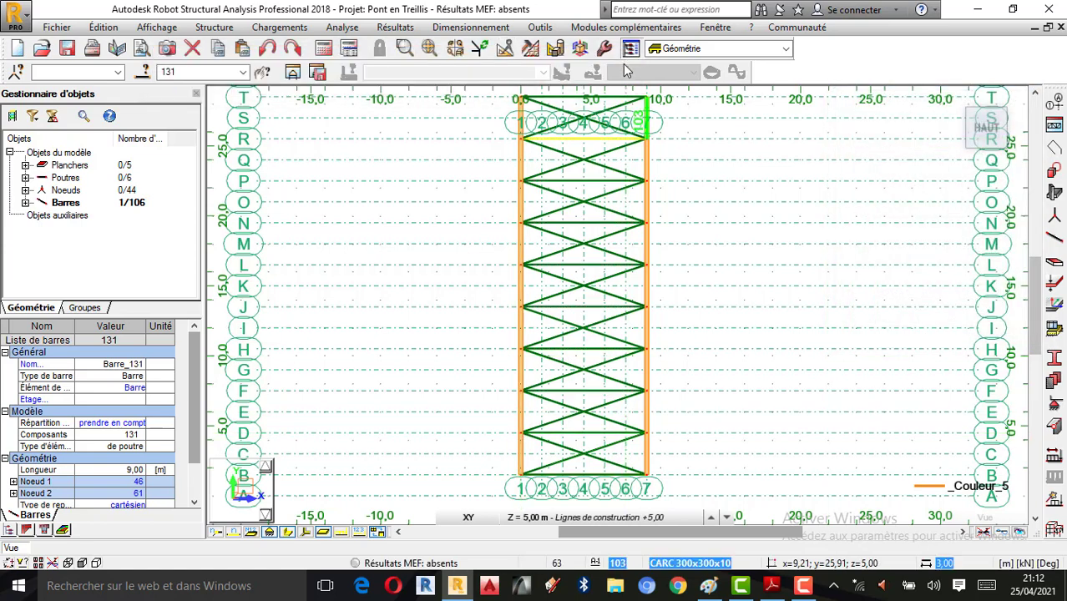
pyautogui.click(902, 159)
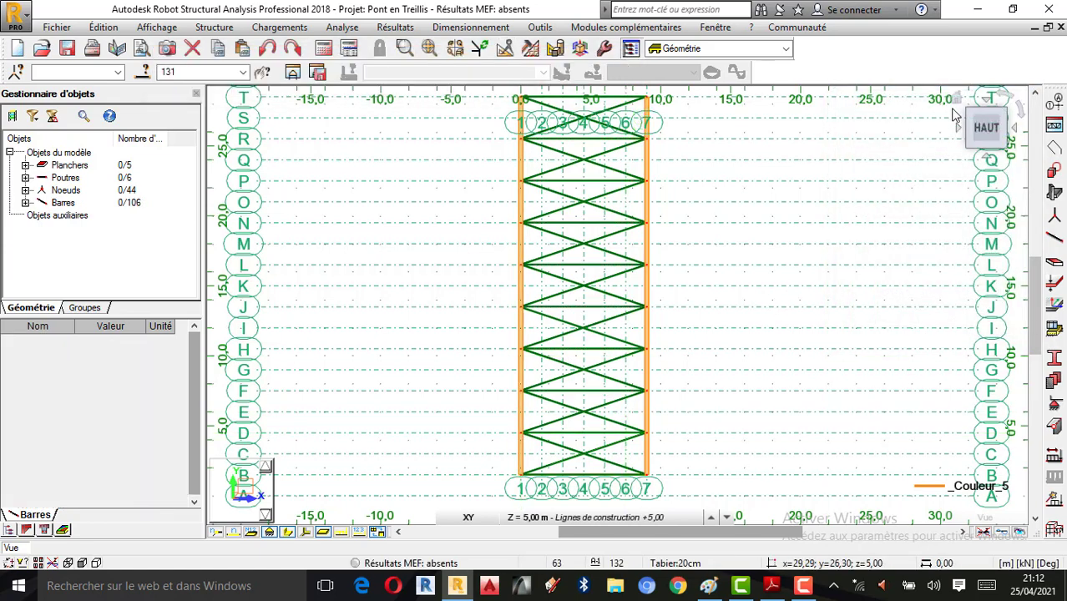
# Step: In the 3D view, untick Groupes colour legend so bars show CAE 90x10 and CARC profile colours
pyautogui.click(958, 101)
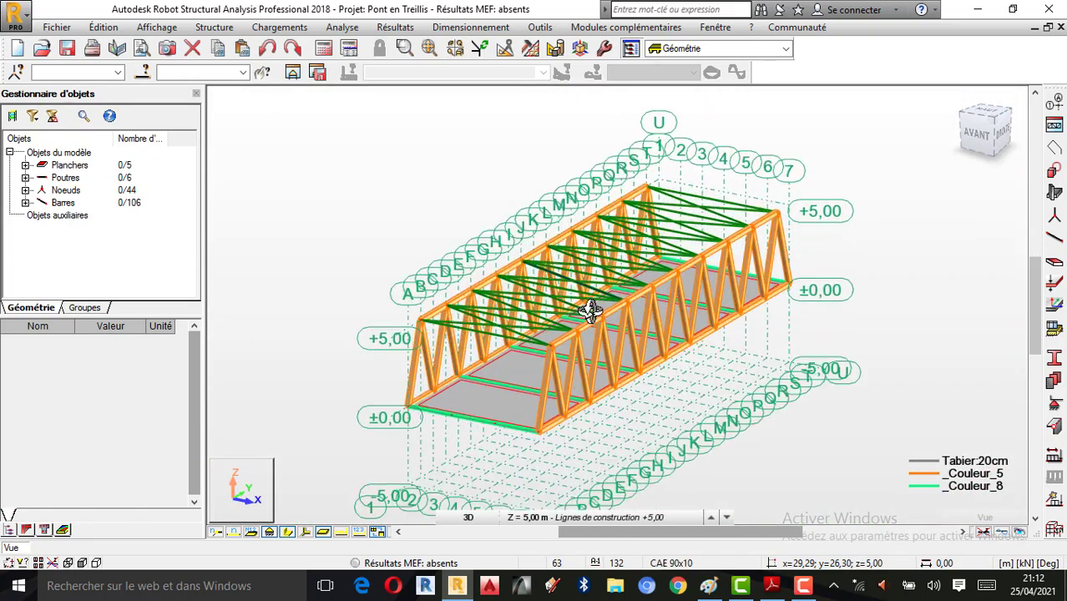
pyautogui.rightClick(351, 200)
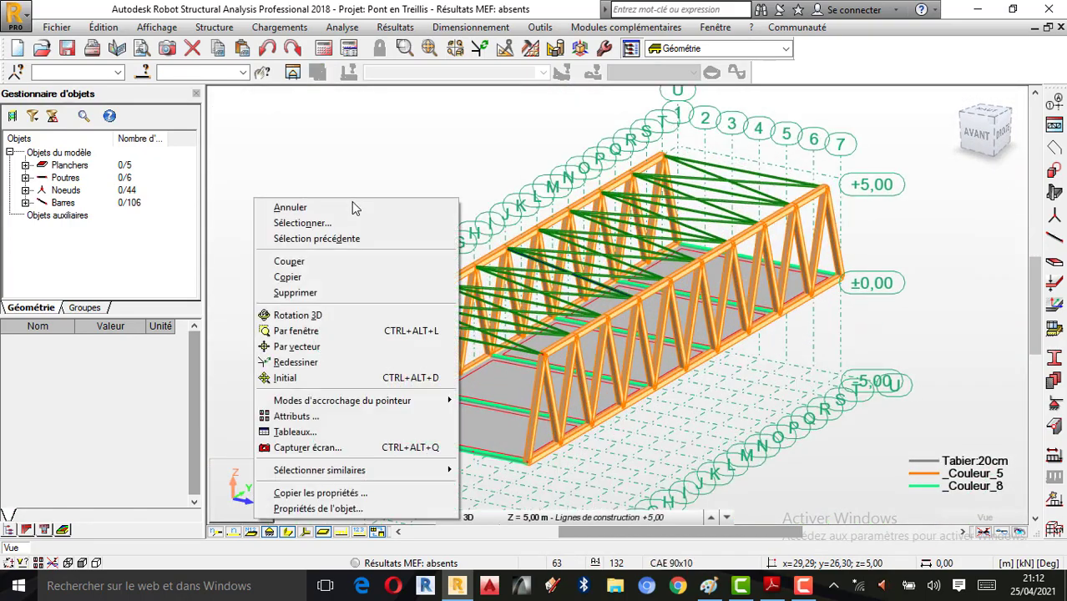
pyautogui.click(278, 417)
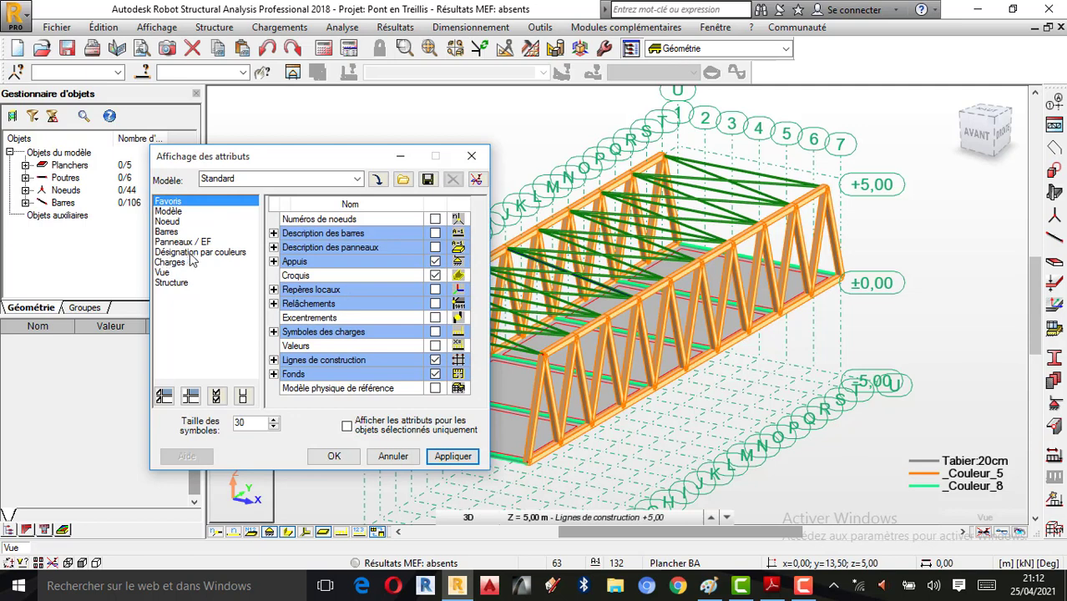
pyautogui.click(193, 252)
pyautogui.click(435, 248)
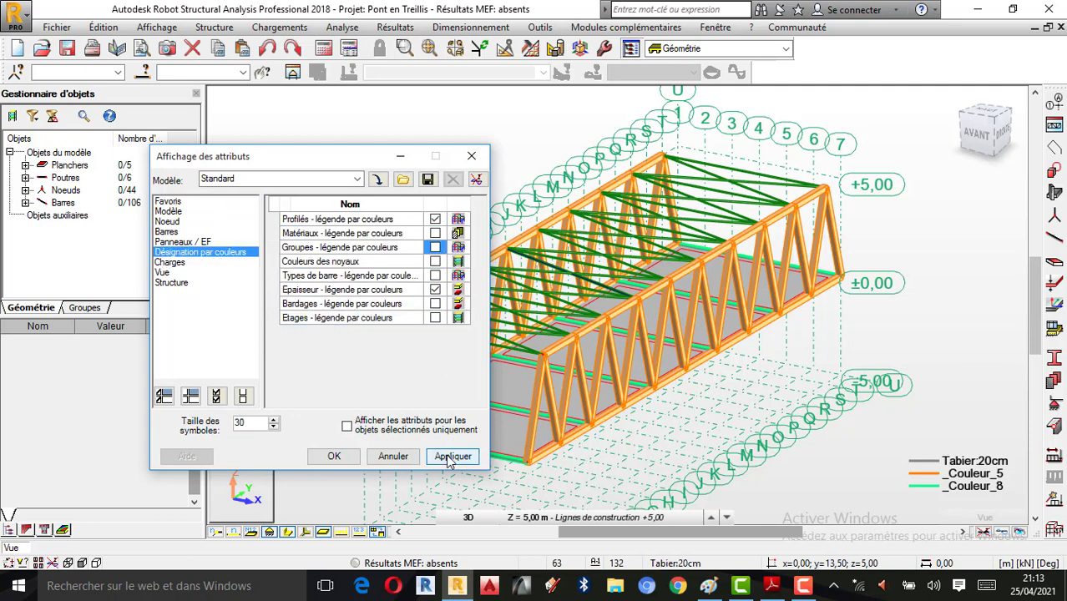
pyautogui.click(452, 457)
pyautogui.click(471, 155)
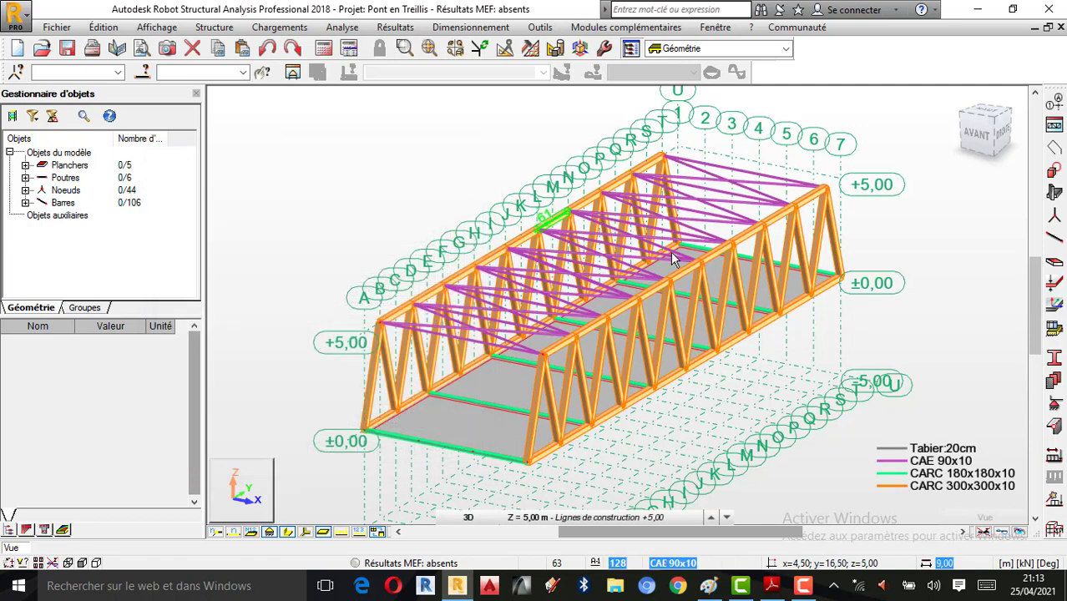
pyautogui.rightClick(953, 243)
pyautogui.click(898, 306)
# Step: Orbit the bridge model to a new viewing angle
pyautogui.moveTo(802, 317); pyautogui.dragTo(843, 351)
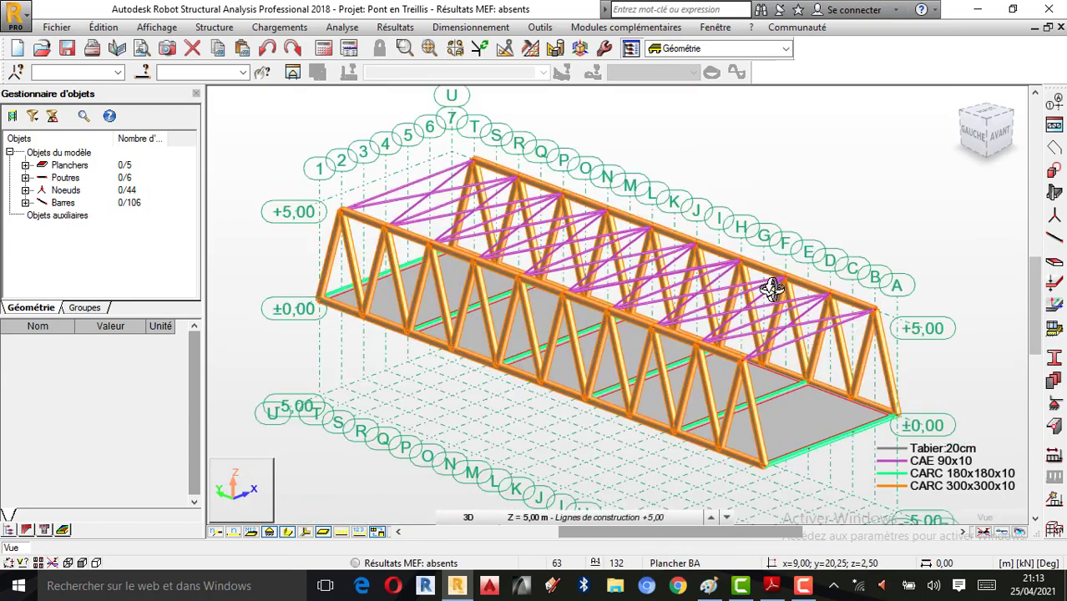
pyautogui.scroll(-1, 768, 301)
pyautogui.scroll(1, 733, 374)
pyautogui.moveTo(732, 374); pyautogui.dragTo(611, 267)
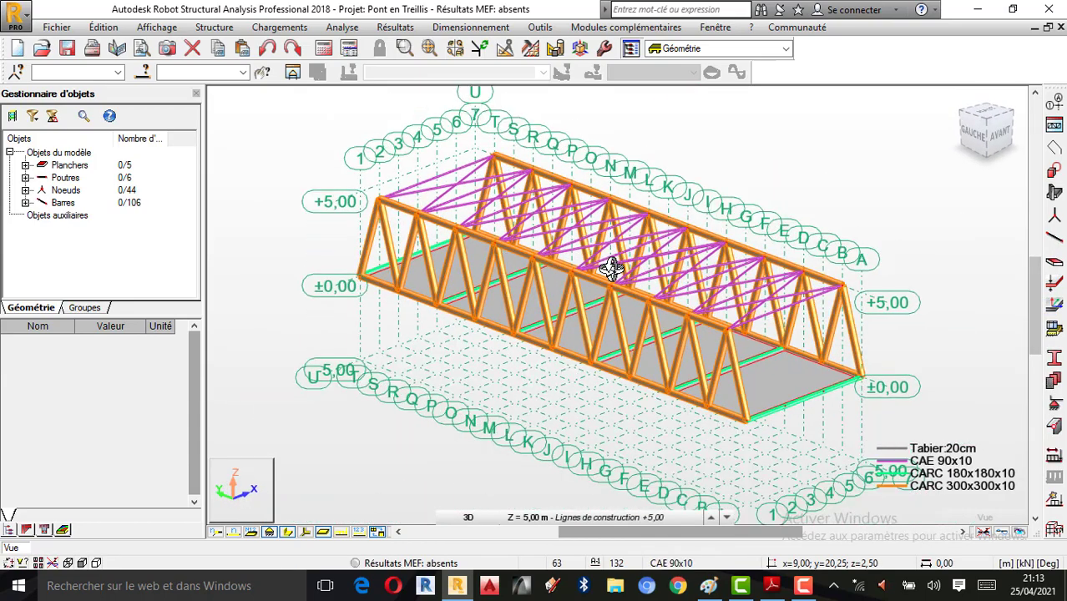
pyautogui.scroll(3, 687, 262)
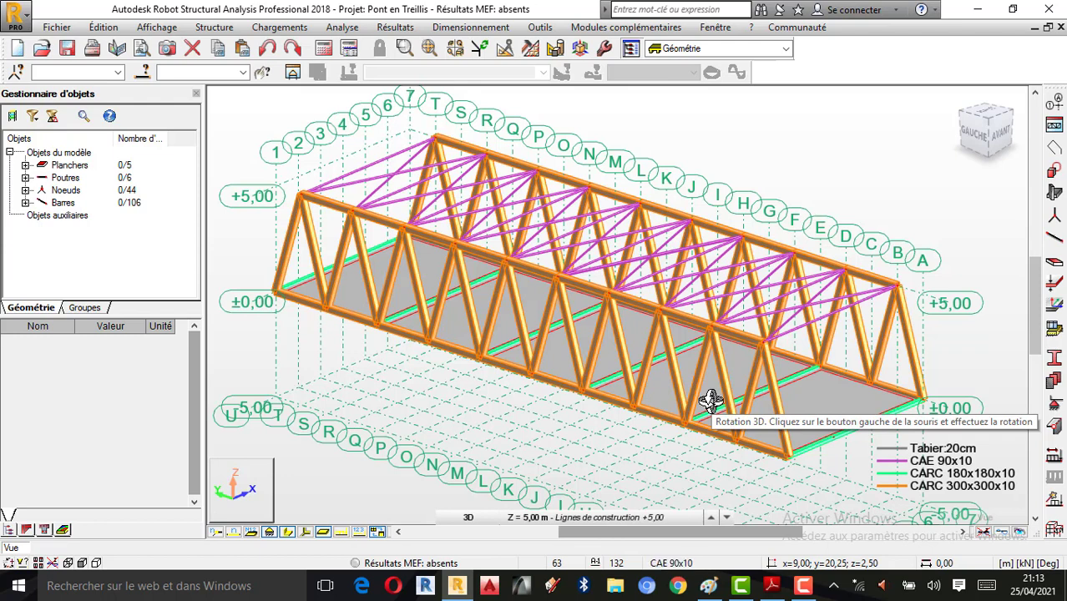
# Step: Start the Voiles wall tool from Eléments de construction and move its dialog left
pyautogui.click(1054, 193)
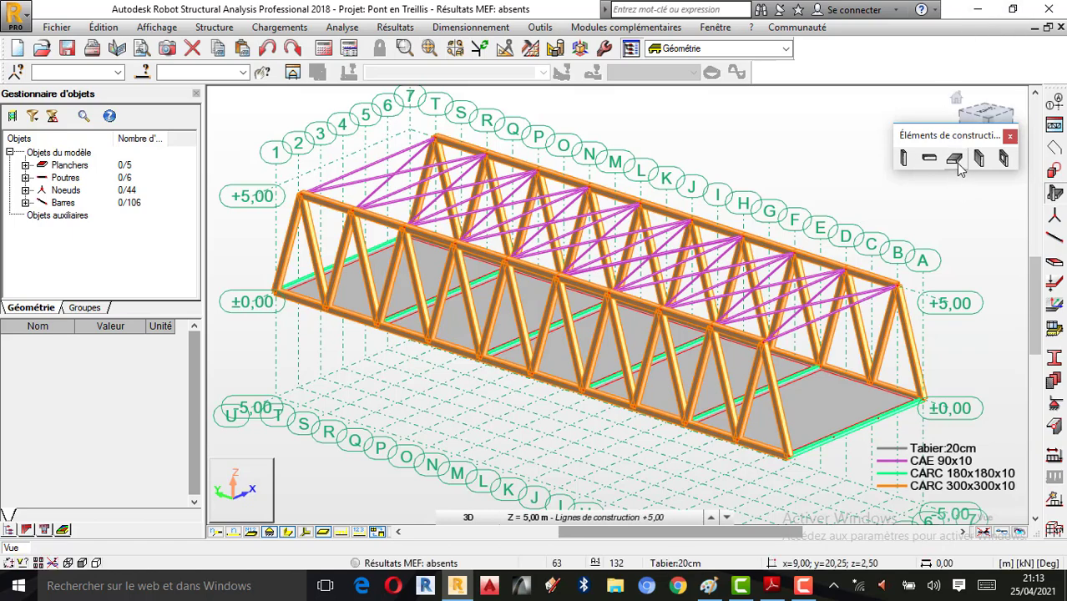
pyautogui.click(982, 161)
pyautogui.moveTo(905, 105); pyautogui.dragTo(184, 134)
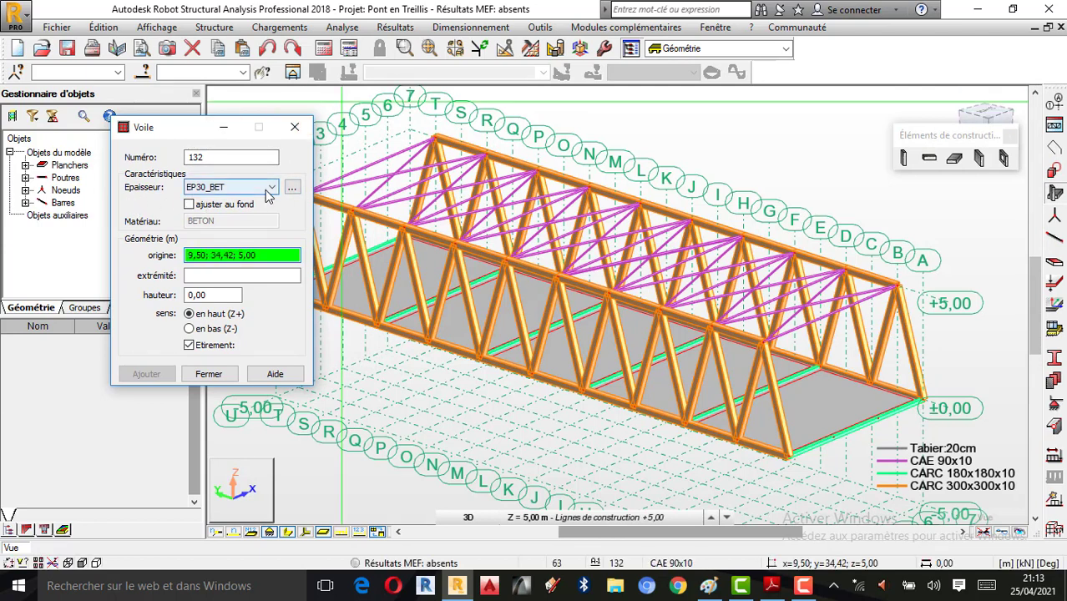
# Step: With wall thickness Tabier:20cm, open Nouvelle épaisseur and arrange both dialogs side by side
pyautogui.click(293, 188)
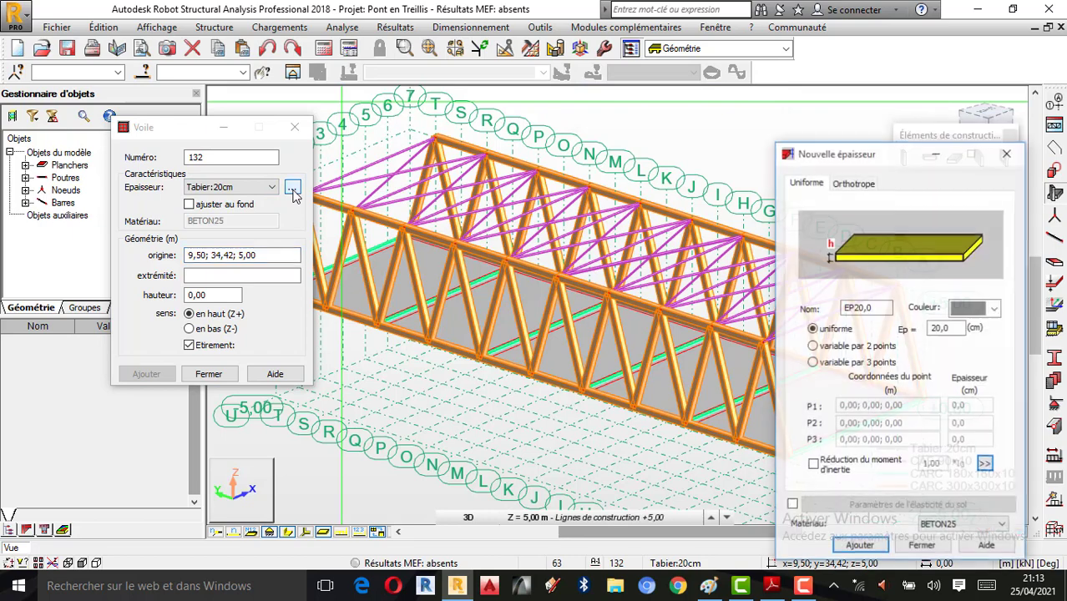
pyautogui.moveTo(823, 144); pyautogui.dragTo(706, 93)
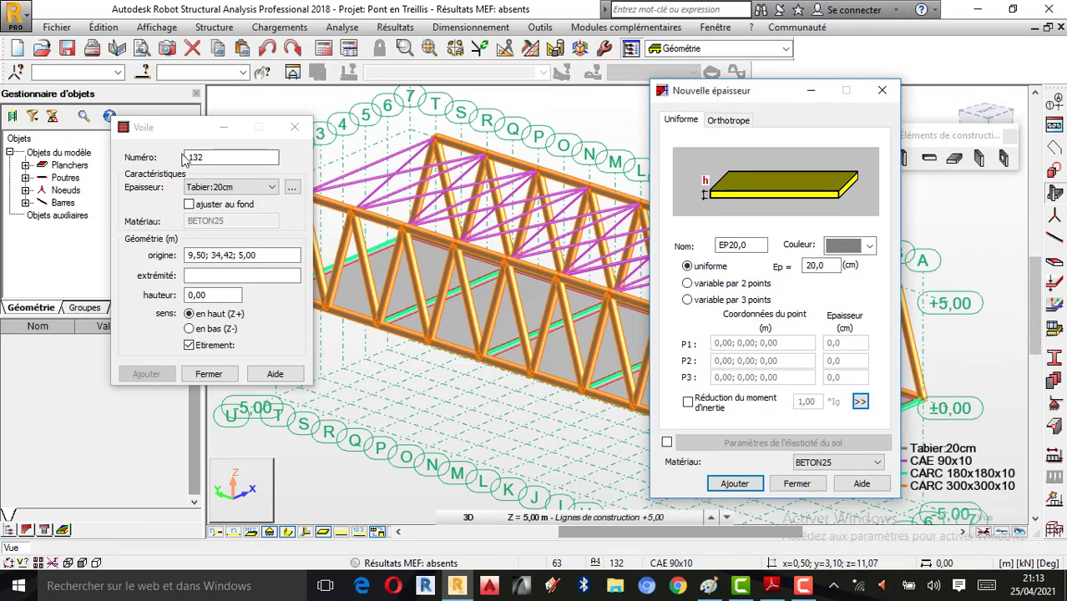
pyautogui.moveTo(171, 132); pyautogui.dragTo(111, 127)
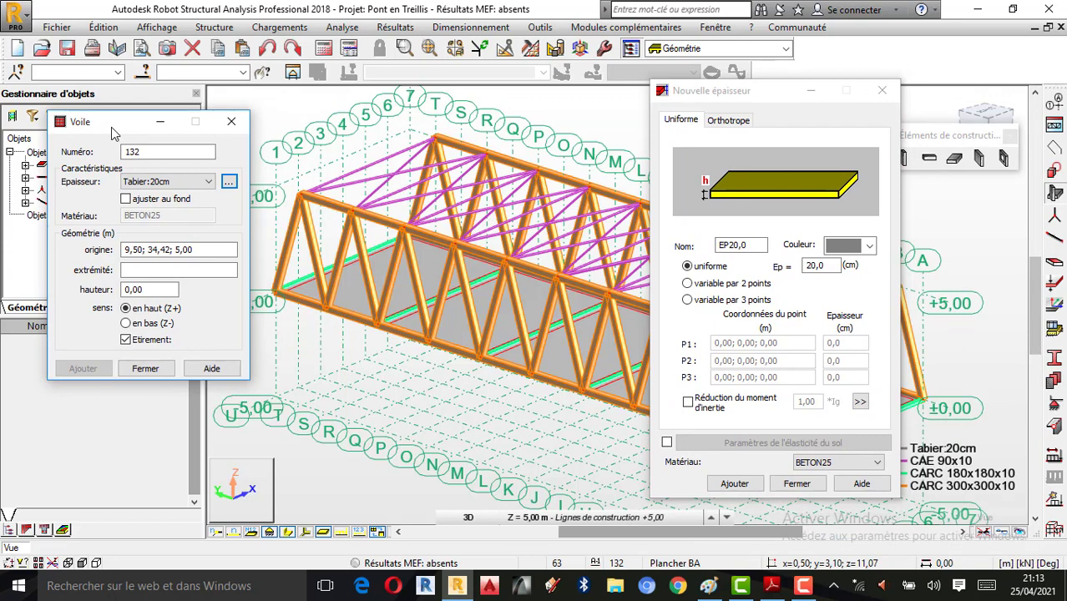
pyautogui.click(762, 97)
pyautogui.moveTo(762, 97); pyautogui.dragTo(837, 96)
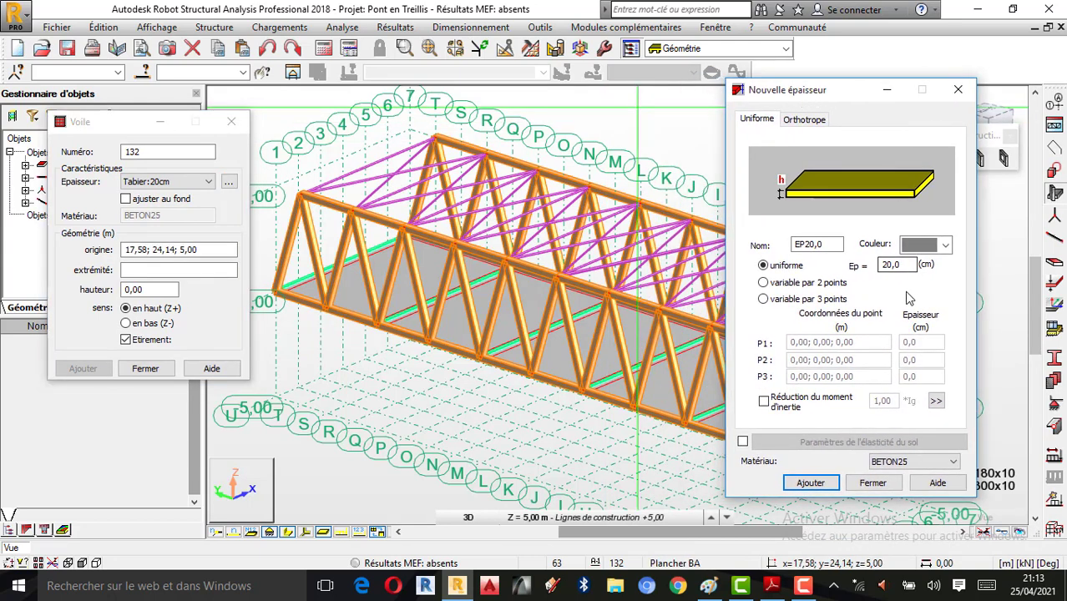
pyautogui.click(803, 586)
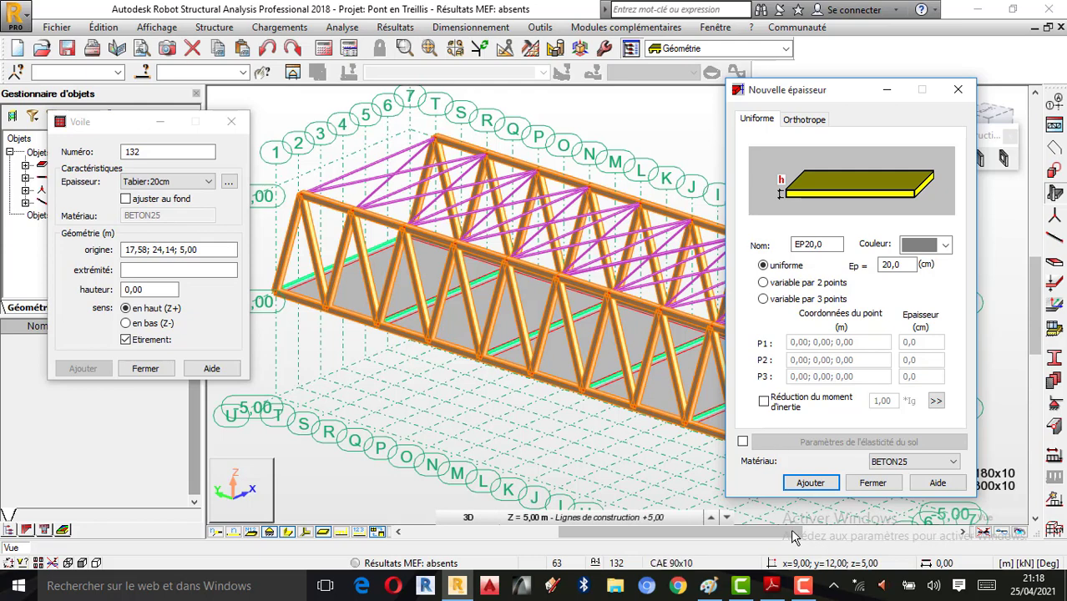
pyautogui.moveTo(1002, 523)
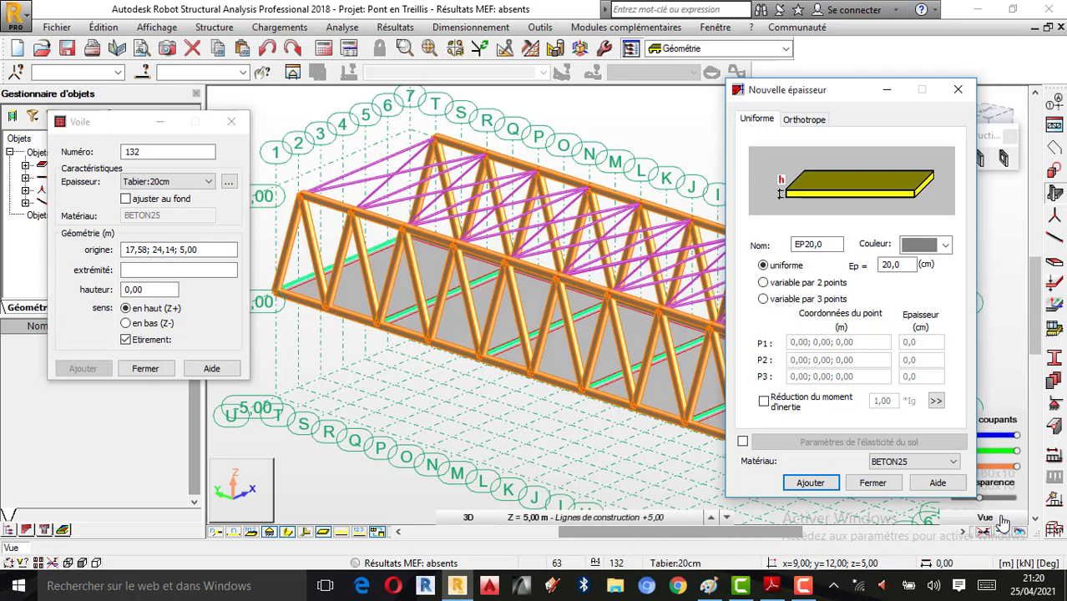
# Step: Define a uniform 40 cm thickness named Cullée:40cm and add it to the wall
pyautogui.click(708, 585)
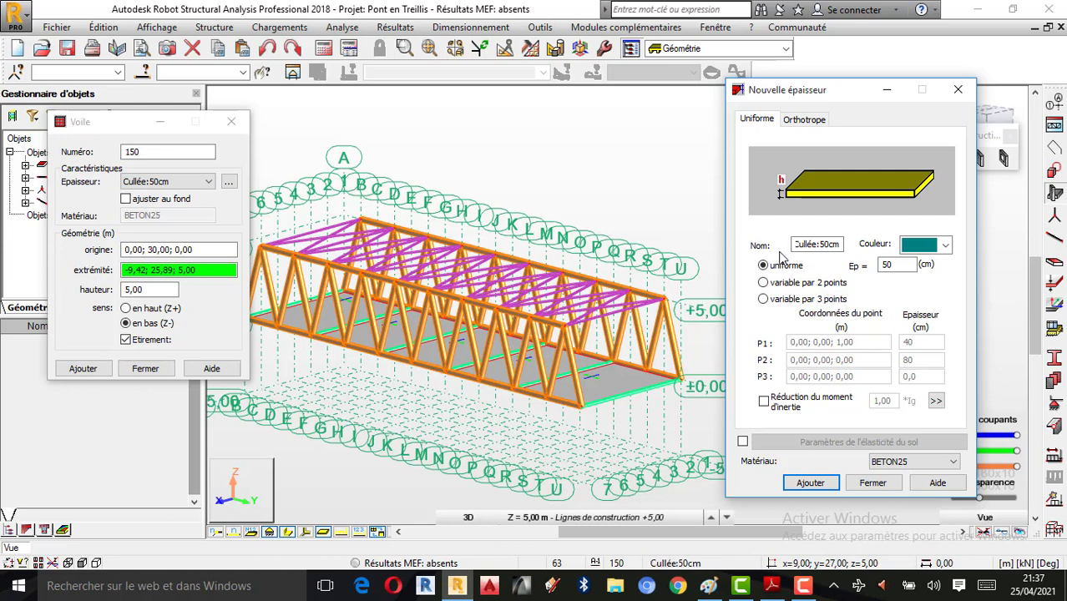
pyautogui.moveTo(912, 264); pyautogui.dragTo(816, 259)
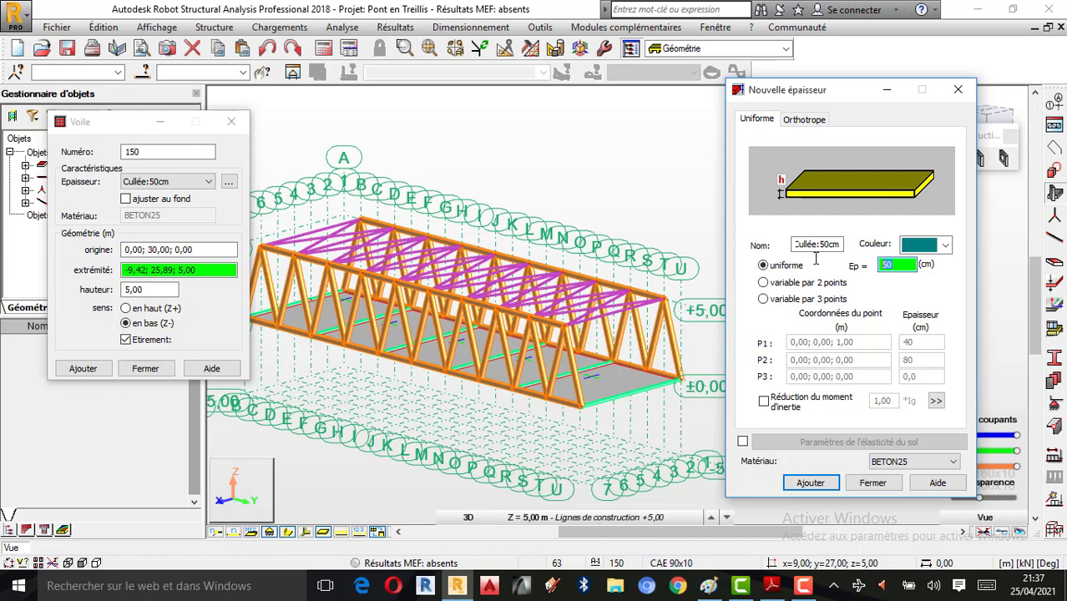
pyautogui.write('40')
pyautogui.doubleClick(826, 244)
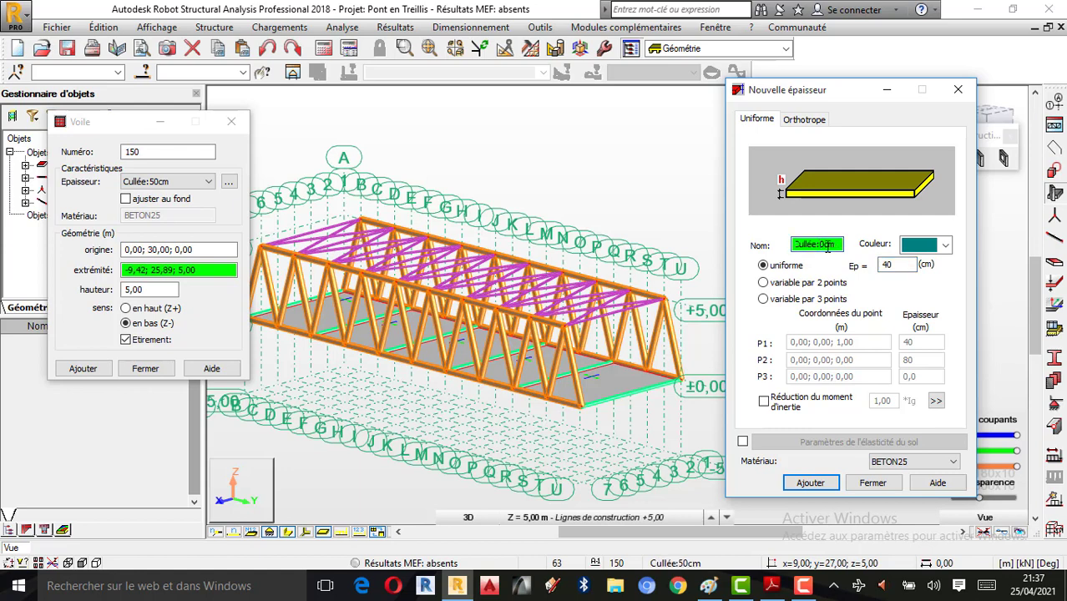
pyautogui.write('4')
pyautogui.click(867, 291)
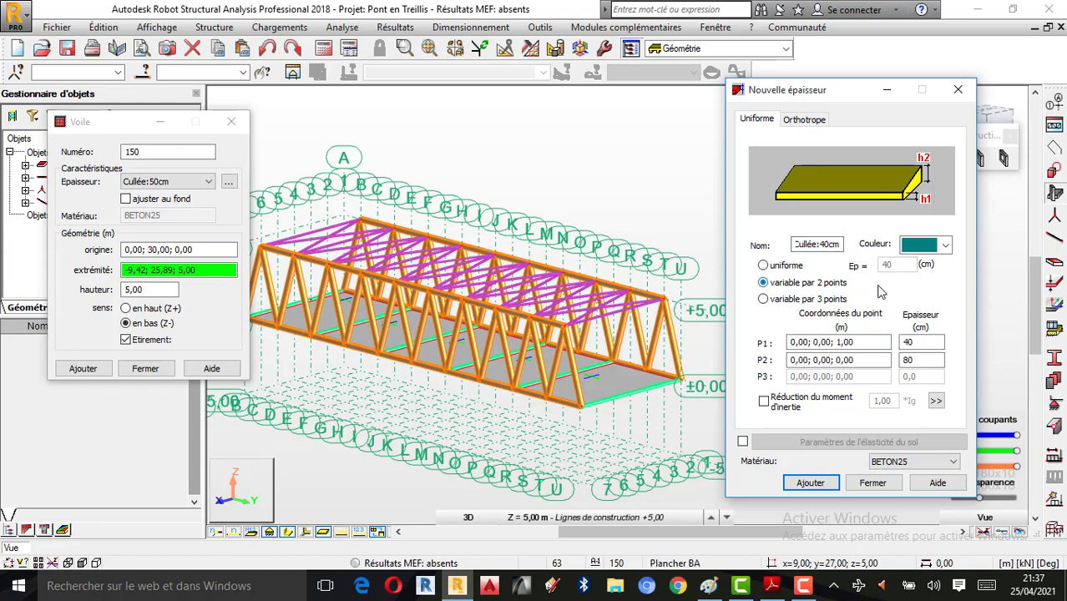
pyautogui.click(763, 266)
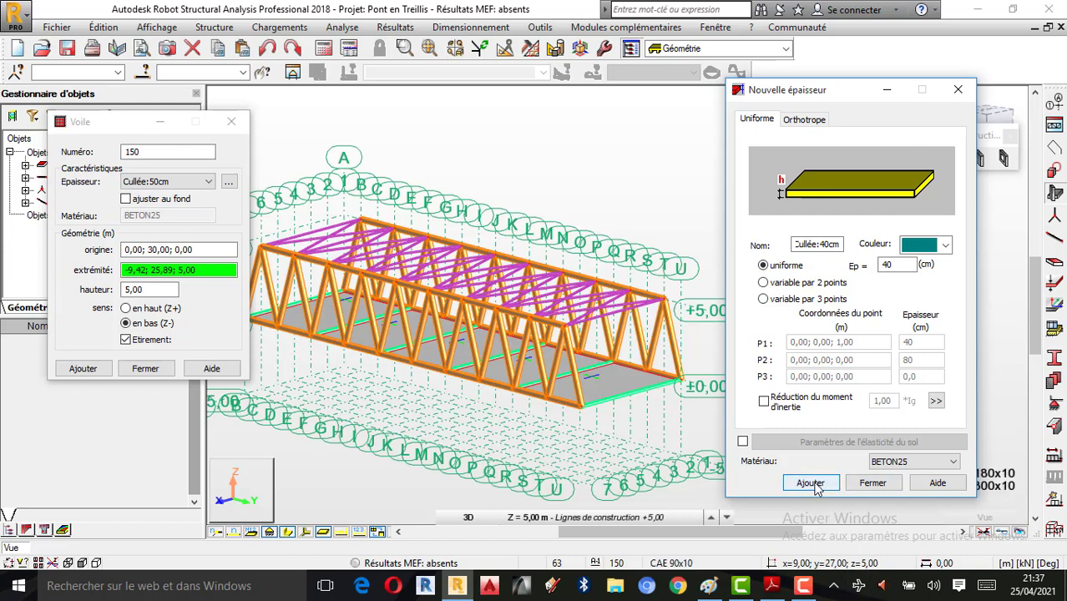
pyautogui.click(818, 488)
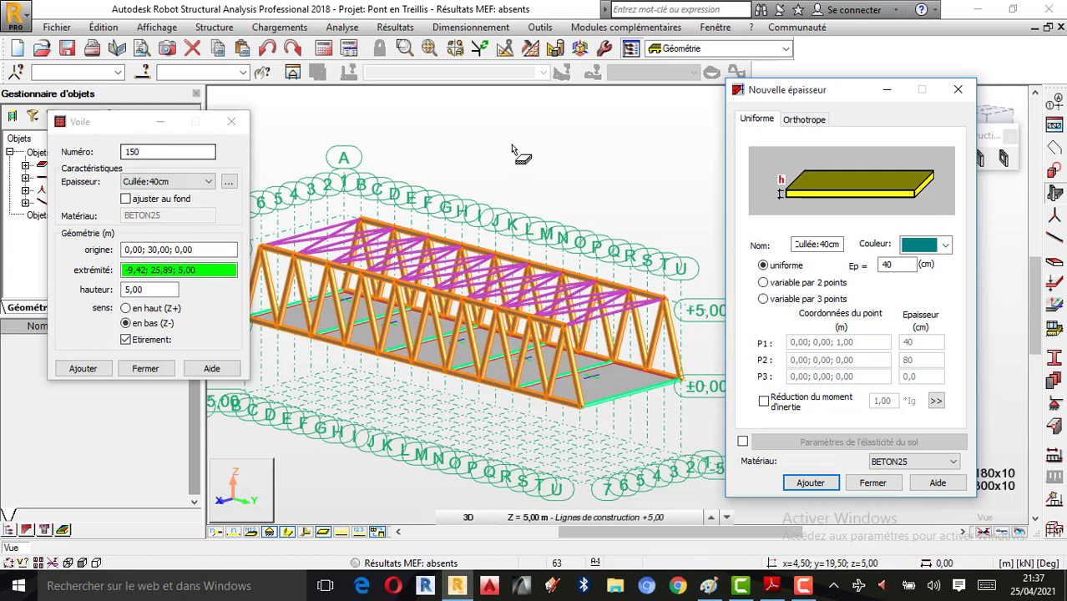
pyautogui.click(145, 289)
# Step: Set the wall height to 5,00 m extending downward (en bas, Z-)
pyautogui.moveTo(145, 289); pyautogui.dragTo(82, 289)
pyautogui.click(133, 289)
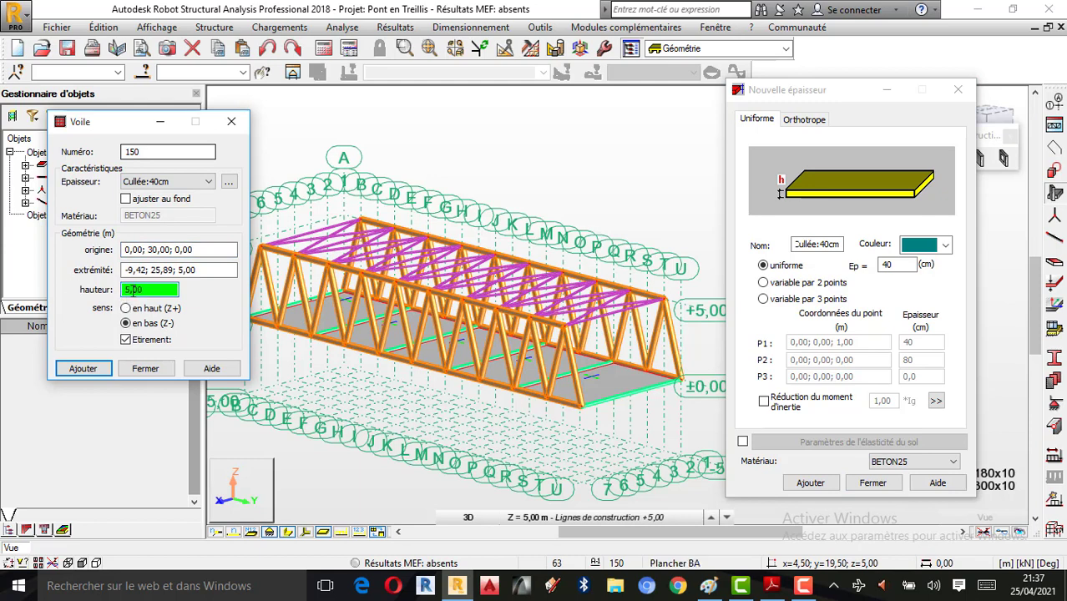
pyautogui.press('BackSpace')
pyautogui.write('5')
pyautogui.click(125, 315)
pyautogui.click(124, 310)
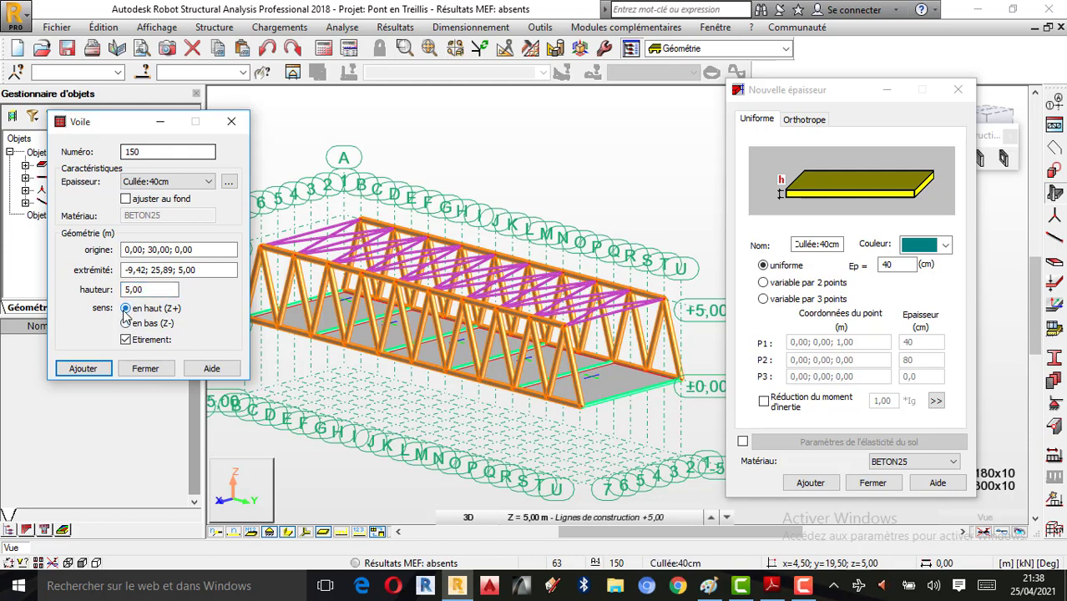
pyautogui.click(126, 325)
# Step: Place the wall's origin at the truss end, 0,00; 30,00; 0,00, with bars shown as thin lines
pyautogui.click(150, 251)
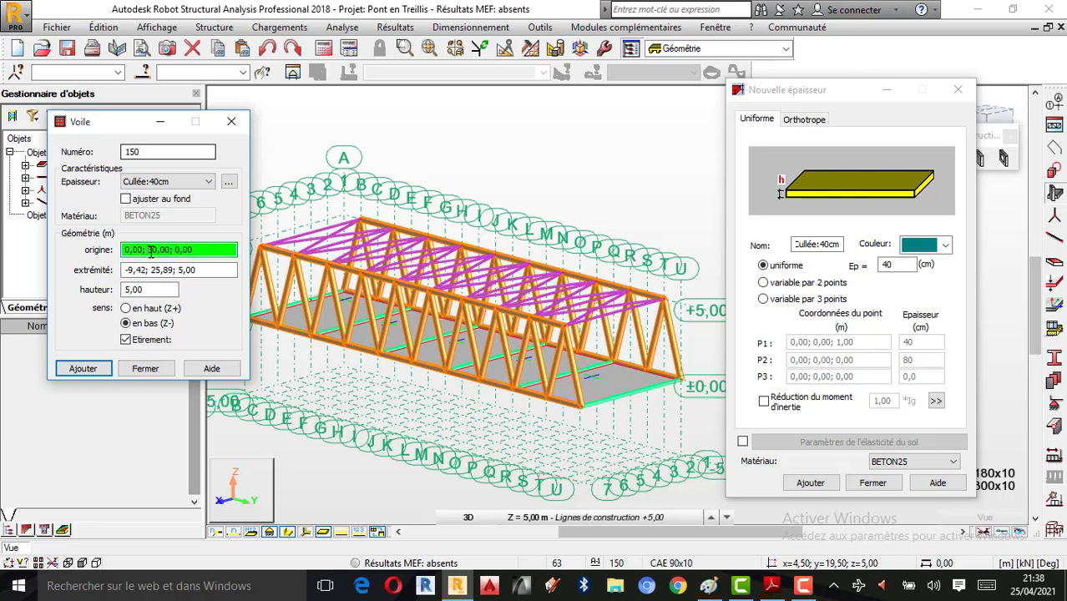
pyautogui.write('3; 5')
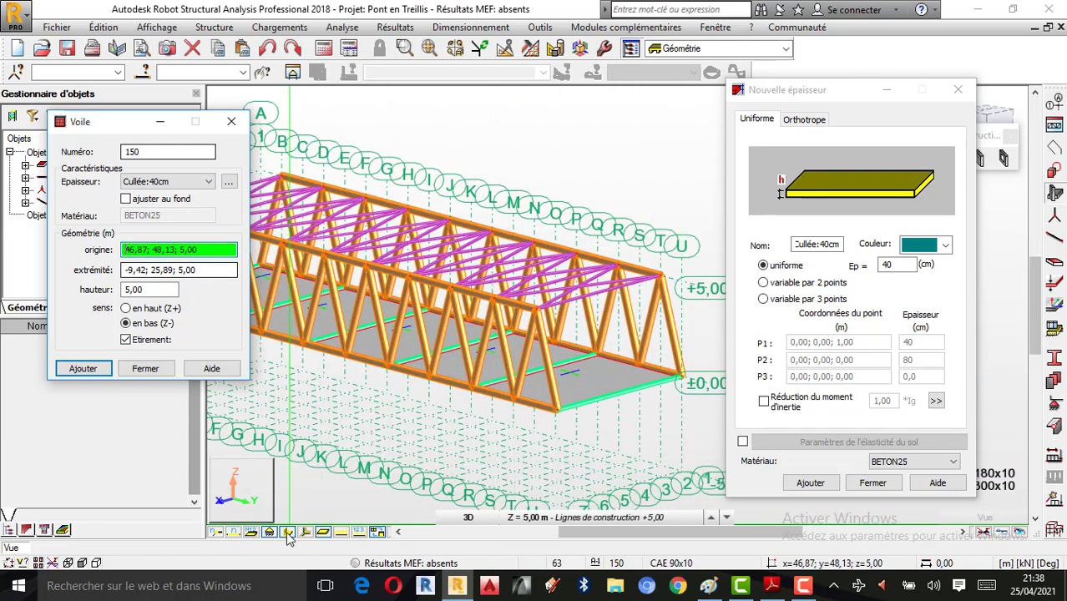
pyautogui.click(289, 533)
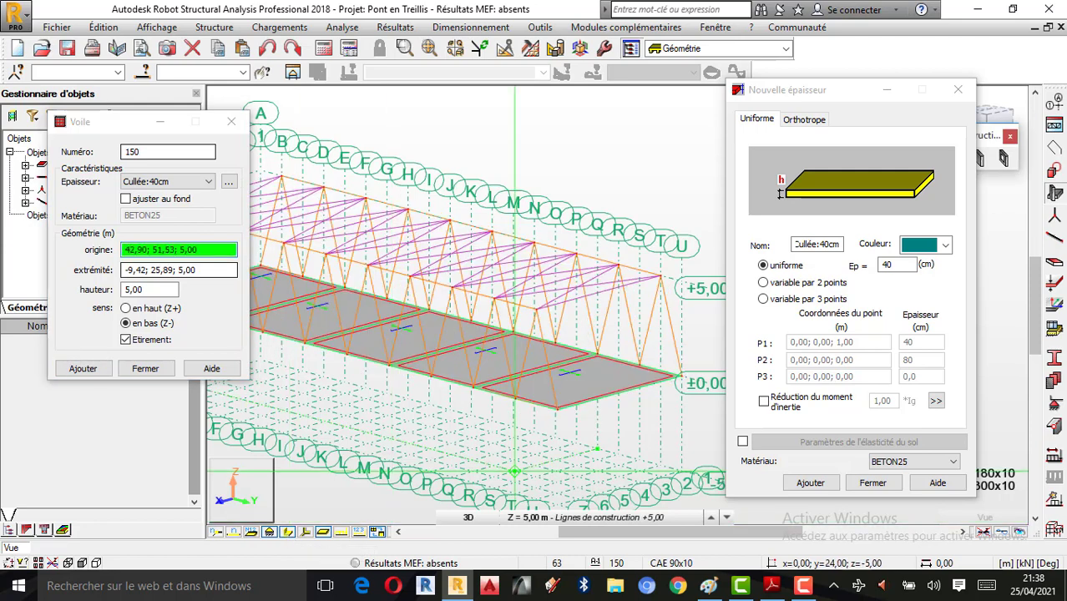
pyautogui.scroll(1, 682, 380)
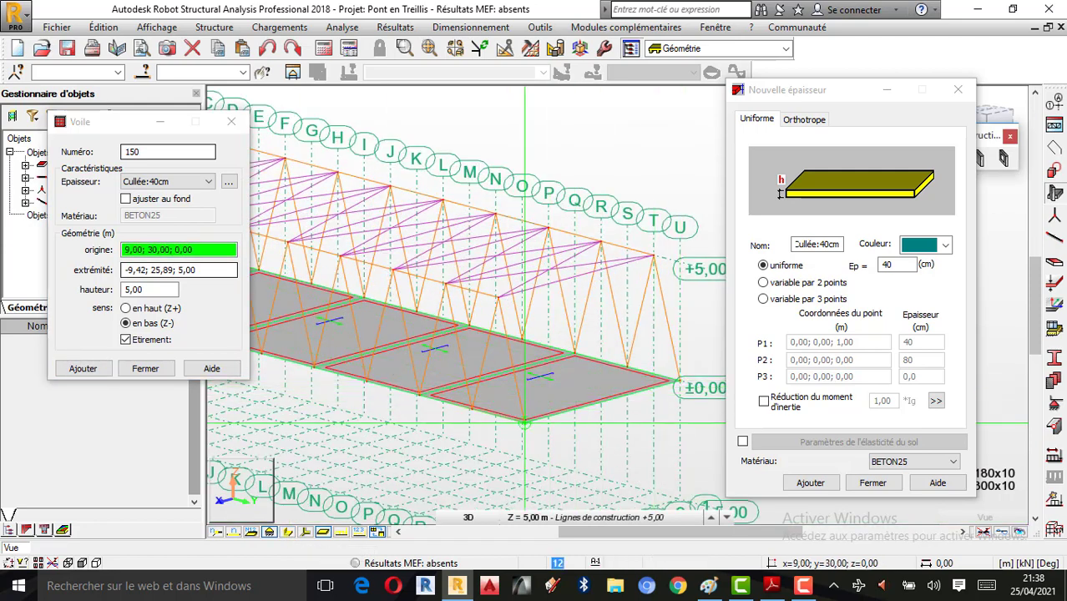
pyautogui.click(680, 381)
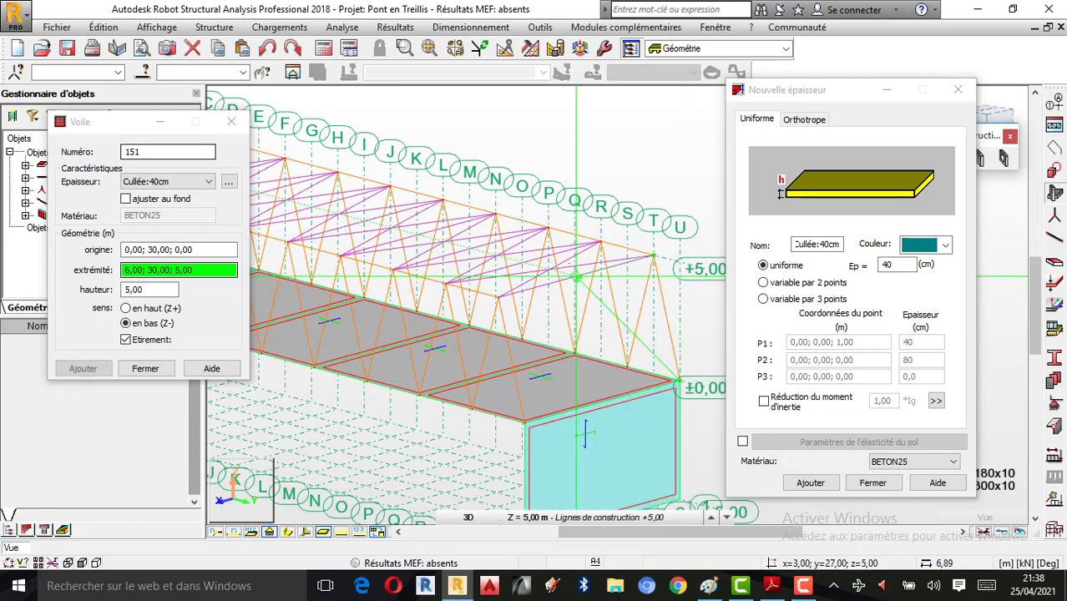
pyautogui.scroll(-3, 591, 348)
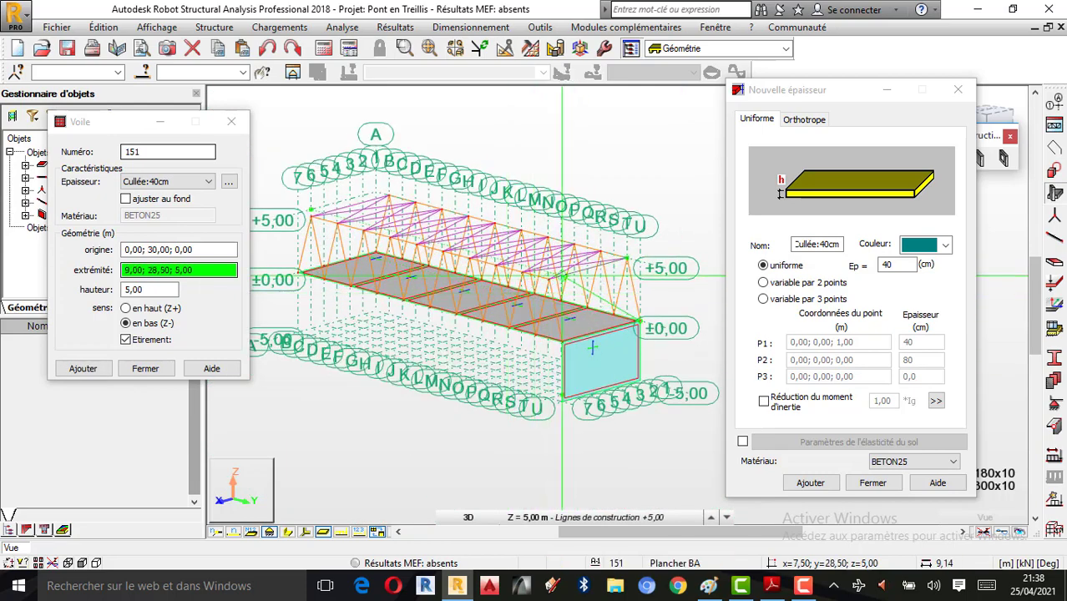
pyautogui.rightClick(573, 152)
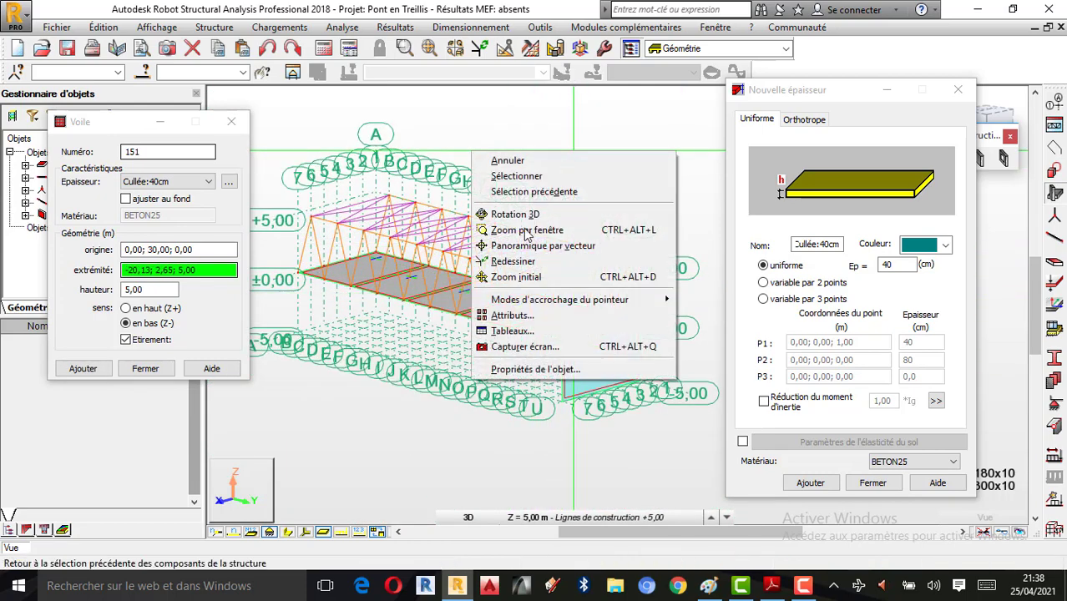
# Step: Turn on Epaisseur des panneaux under Panneaux / EF and apply it to the view
pyautogui.click(512, 314)
pyautogui.click(184, 242)
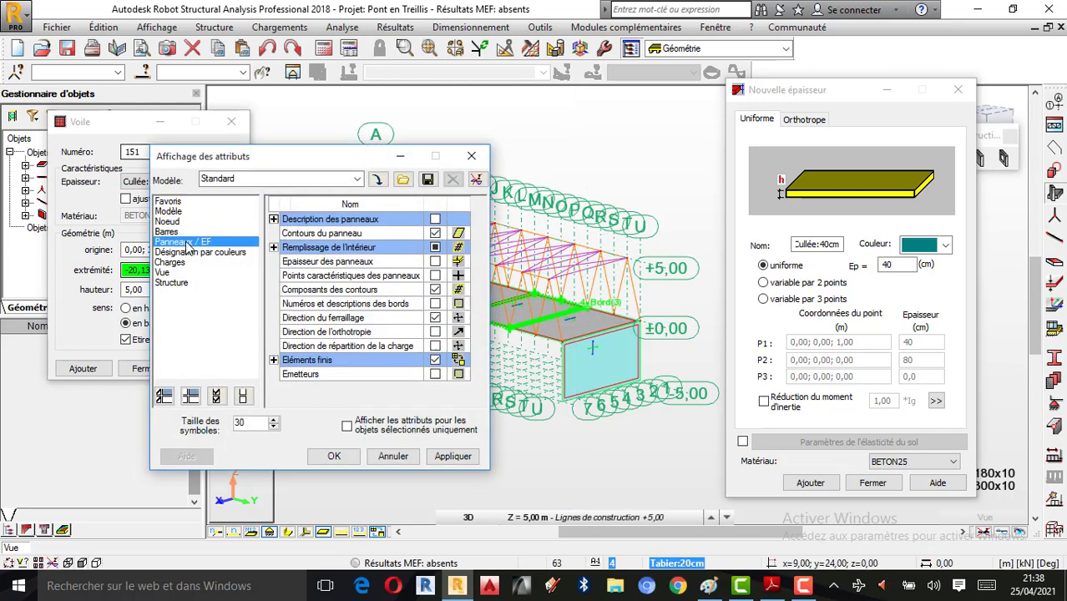
pyautogui.click(435, 261)
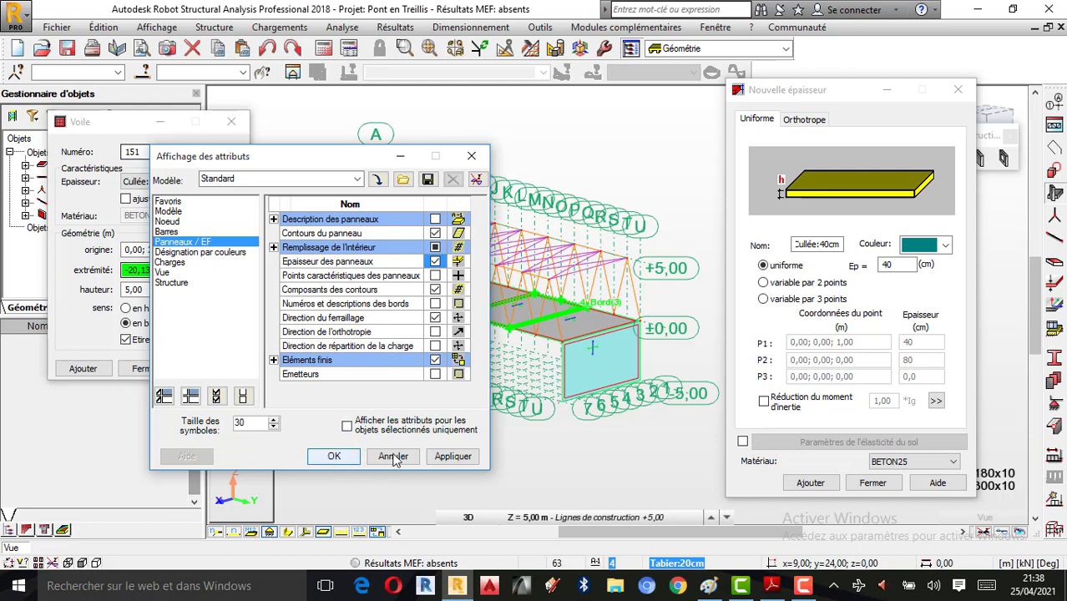
pyautogui.click(451, 456)
pyautogui.click(472, 156)
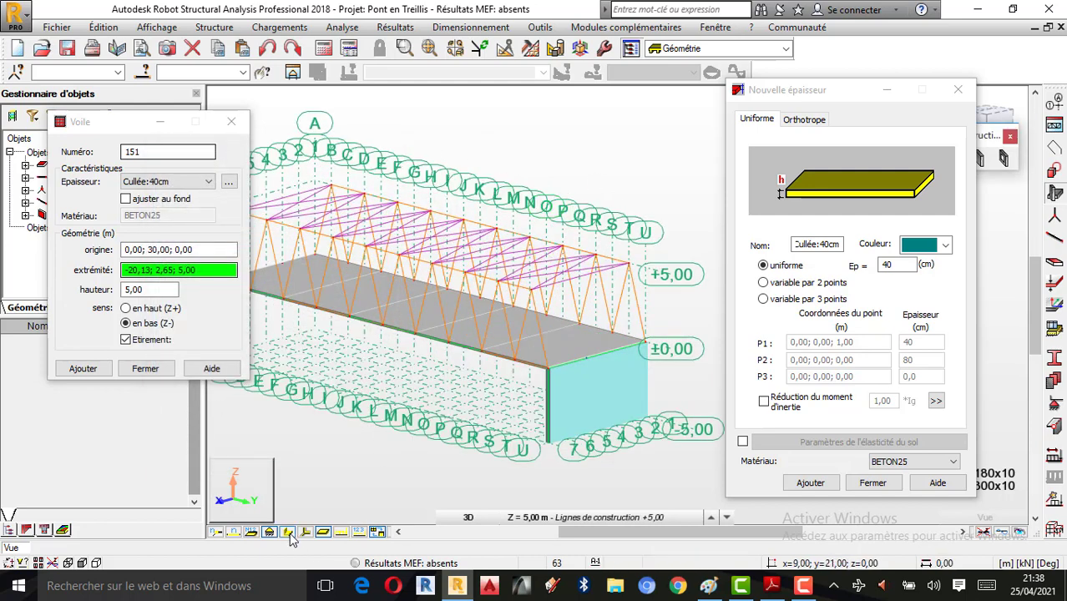
# Step: Undo the cyan end wall beneath the deck, orbiting the 3D view to check it
pyautogui.rightClick(632, 175)
pyautogui.click(588, 238)
pyautogui.moveTo(570, 298); pyautogui.dragTo(613, 353)
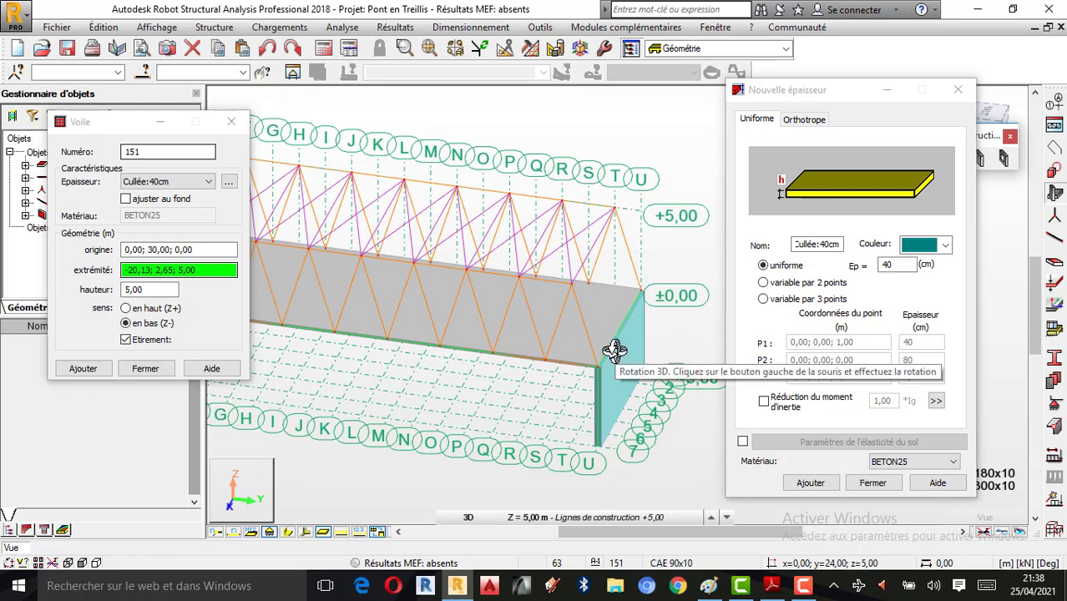
pyautogui.moveTo(609, 394); pyautogui.dragTo(590, 386)
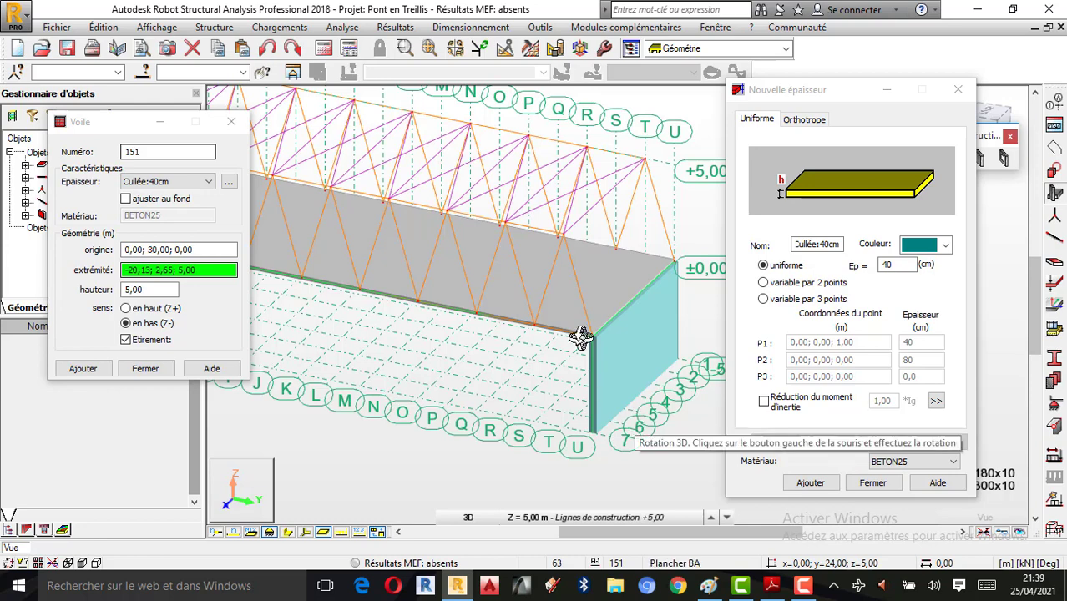
pyautogui.click(266, 50)
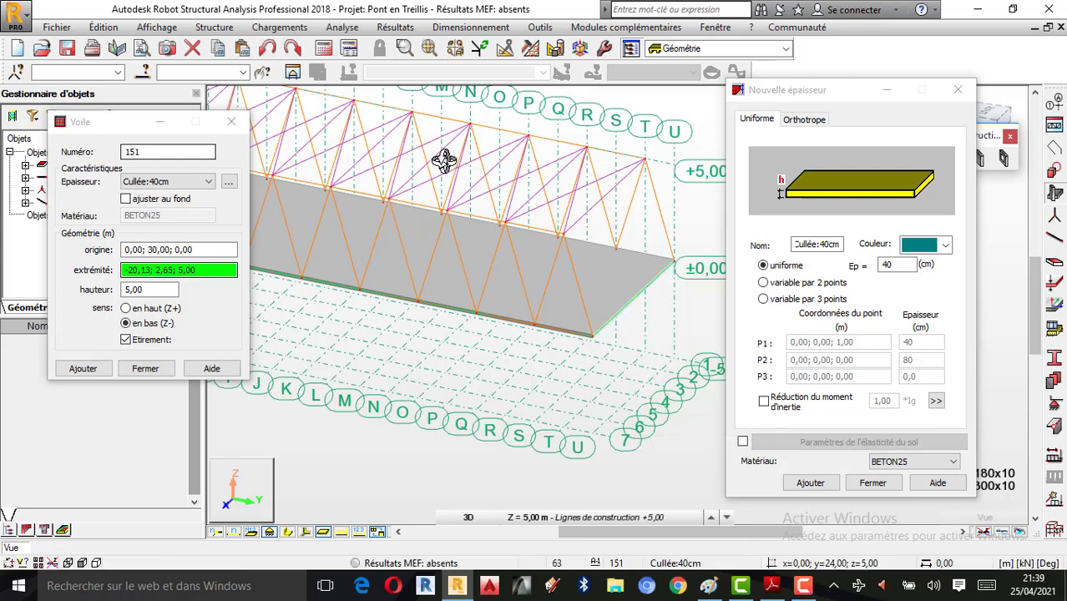
pyautogui.moveTo(593, 346)
pyautogui.keyDown('shift'); pyautogui.mouseDown(button='middle')
pyautogui.moveTo(567, 360)
pyautogui.moveTo(618, 376)
pyautogui.moveTo(591, 331)
pyautogui.mouseUp(button='middle'); pyautogui.keyUp('shift')
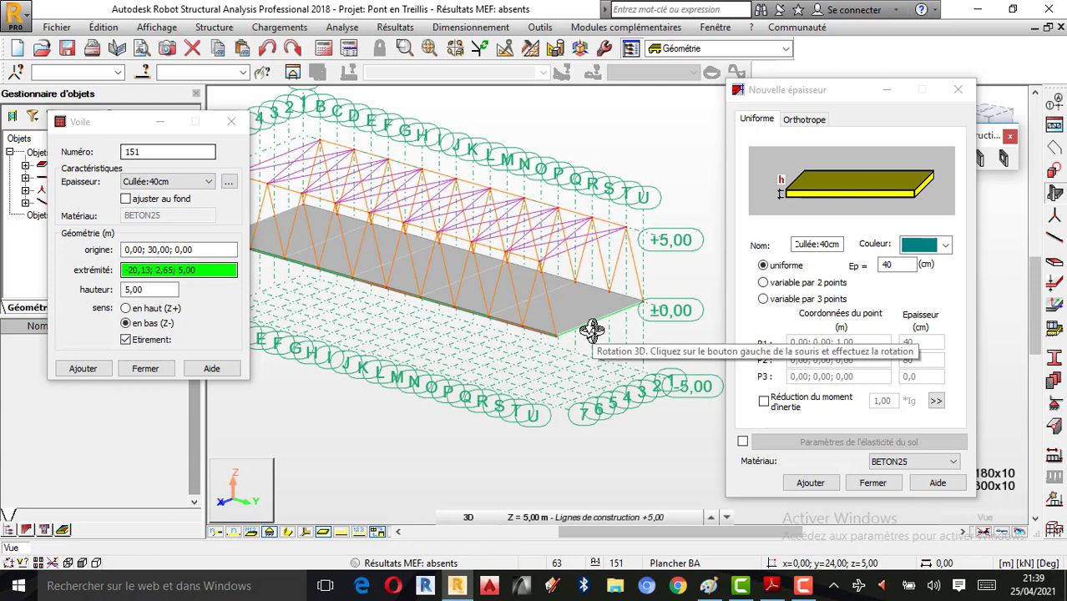
# Step: Define a two-point variable thickness, 40 cm at P1 and 80 cm at P2, and add it
pyautogui.moveTo(592, 329)
pyautogui.keyDown('shift'); pyautogui.mouseDown(button='middle')
pyautogui.moveTo(603, 358)
pyautogui.moveTo(590, 327)
pyautogui.mouseUp(button='middle'); pyautogui.keyUp('shift')
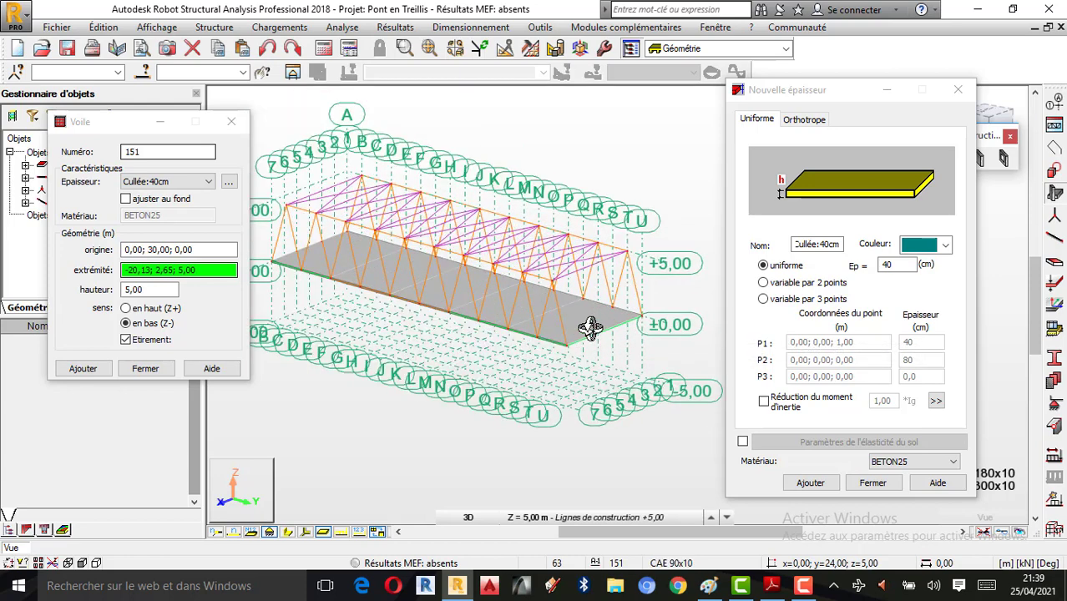
pyautogui.click(764, 299)
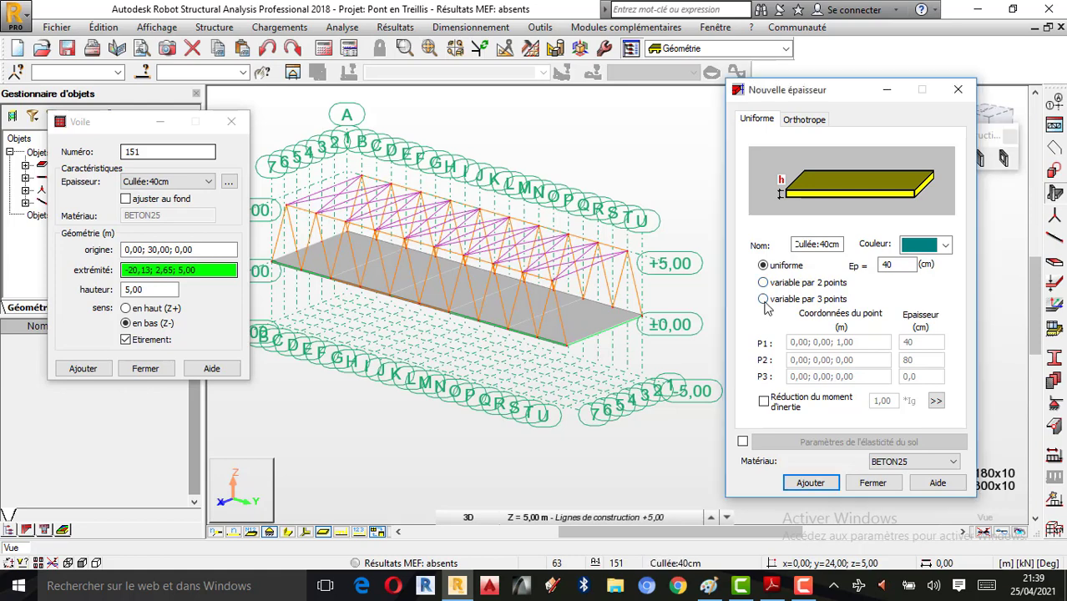
pyautogui.click(764, 283)
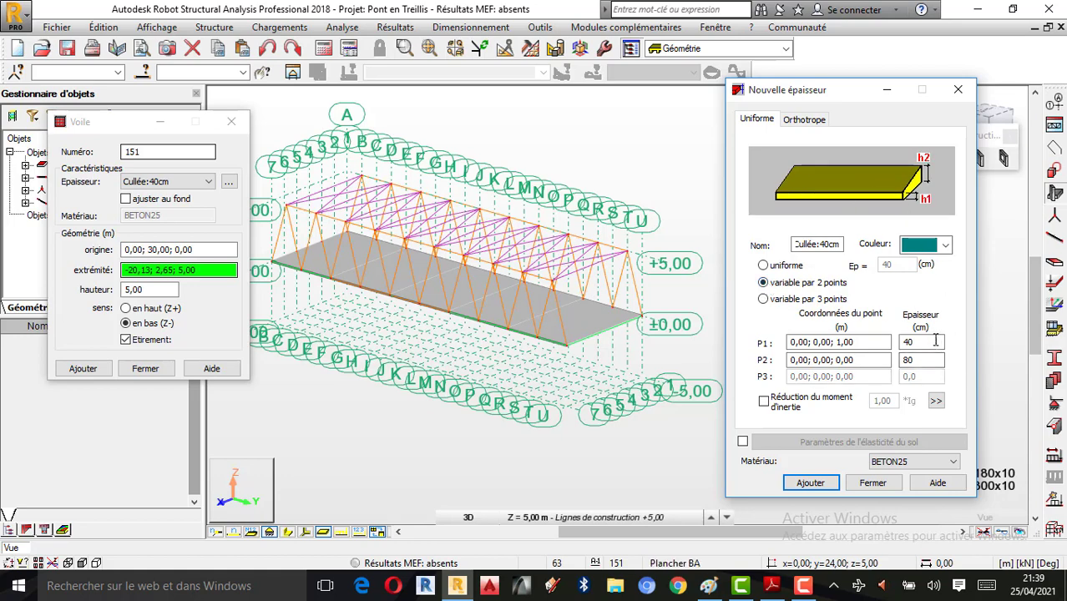
pyautogui.moveTo(927, 343); pyautogui.dragTo(822, 335)
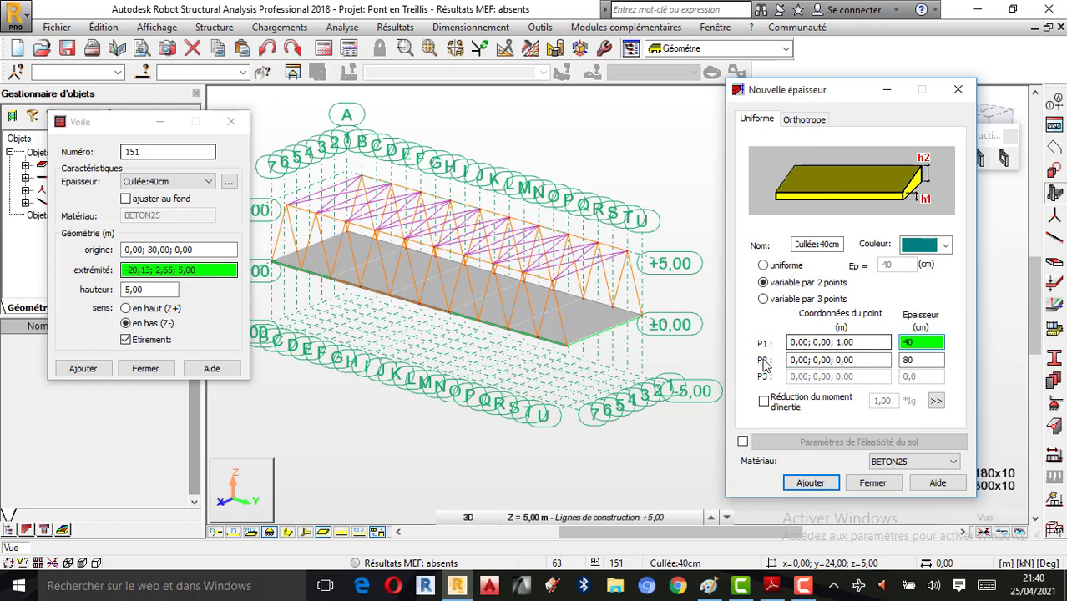
pyautogui.moveTo(931, 361); pyautogui.dragTo(861, 363)
pyautogui.write('80')
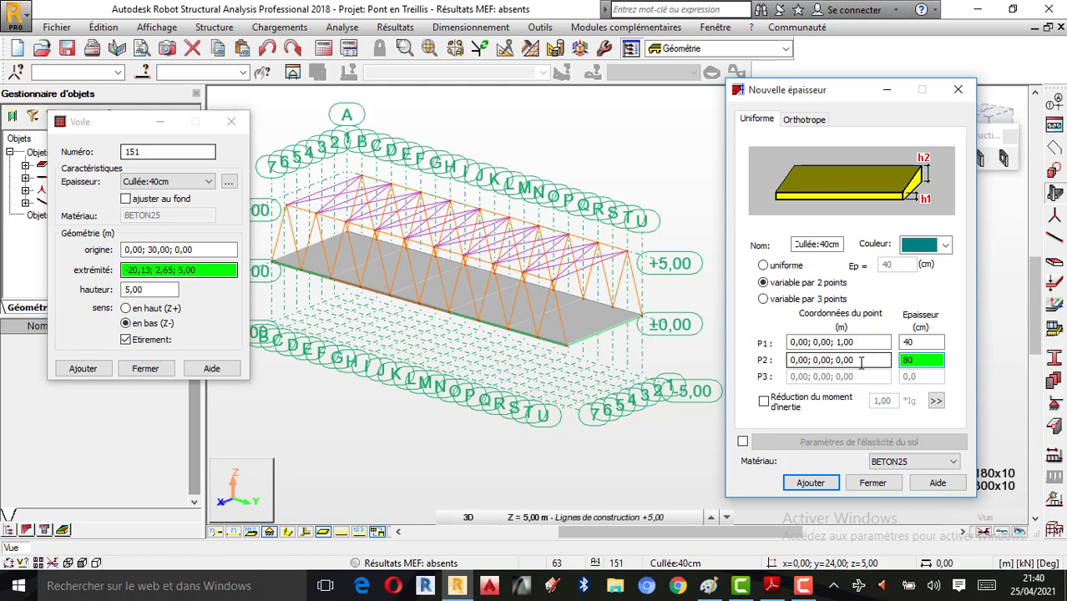
pyautogui.click(841, 343)
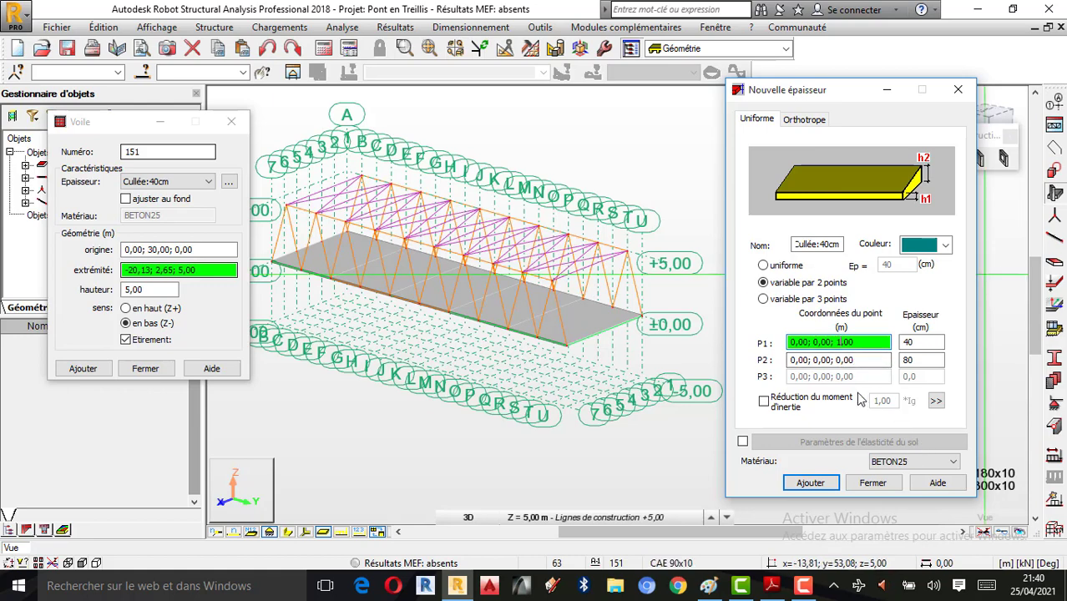
pyautogui.click(811, 484)
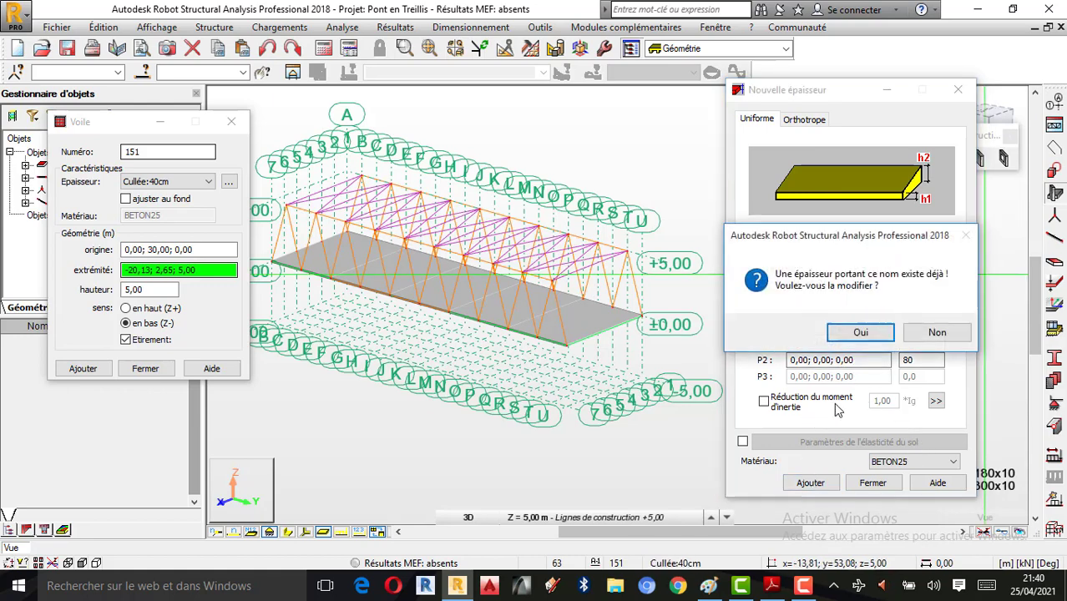
# Step: Overwrite Cullée:40cm with the tapered thickness and draw a wall between slab corners (9;30;0) and (0;30;0)
pyautogui.click(858, 333)
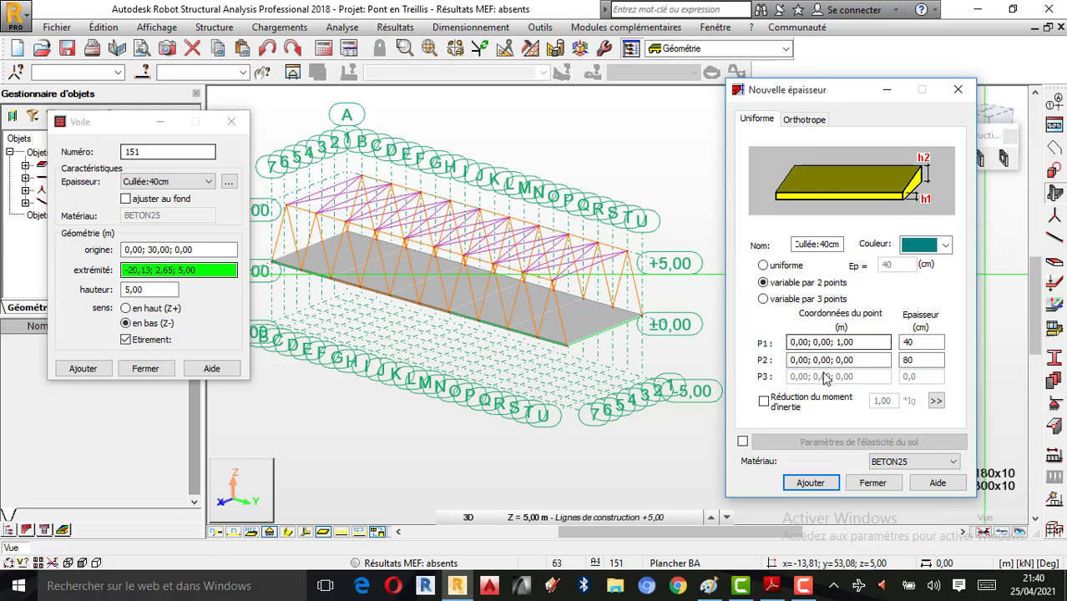
pyautogui.click(152, 249)
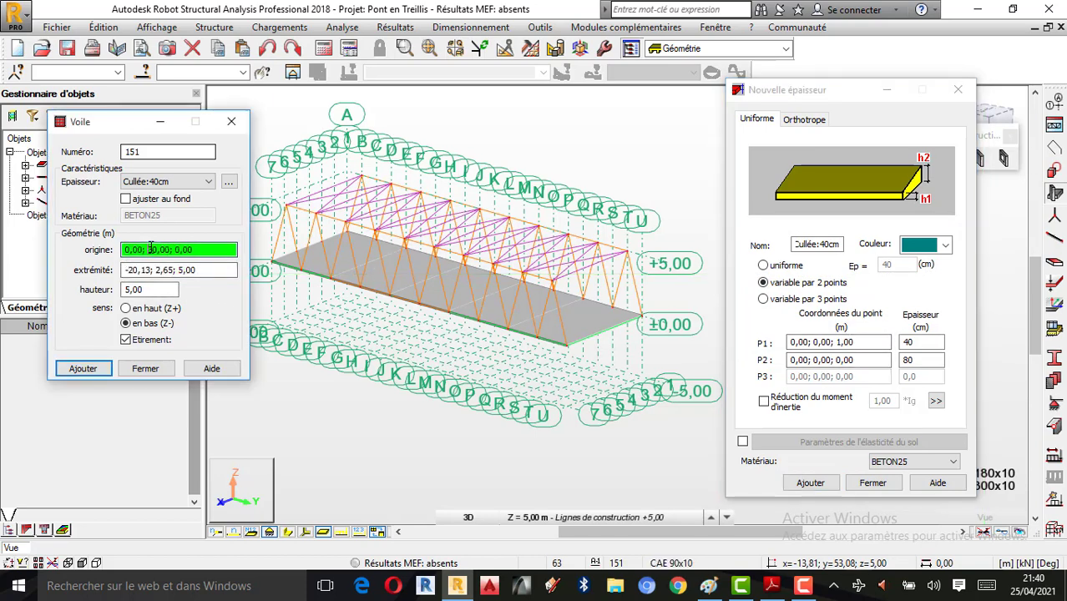
pyautogui.scroll(1, 667, 301)
pyautogui.scroll(3, 463, 377)
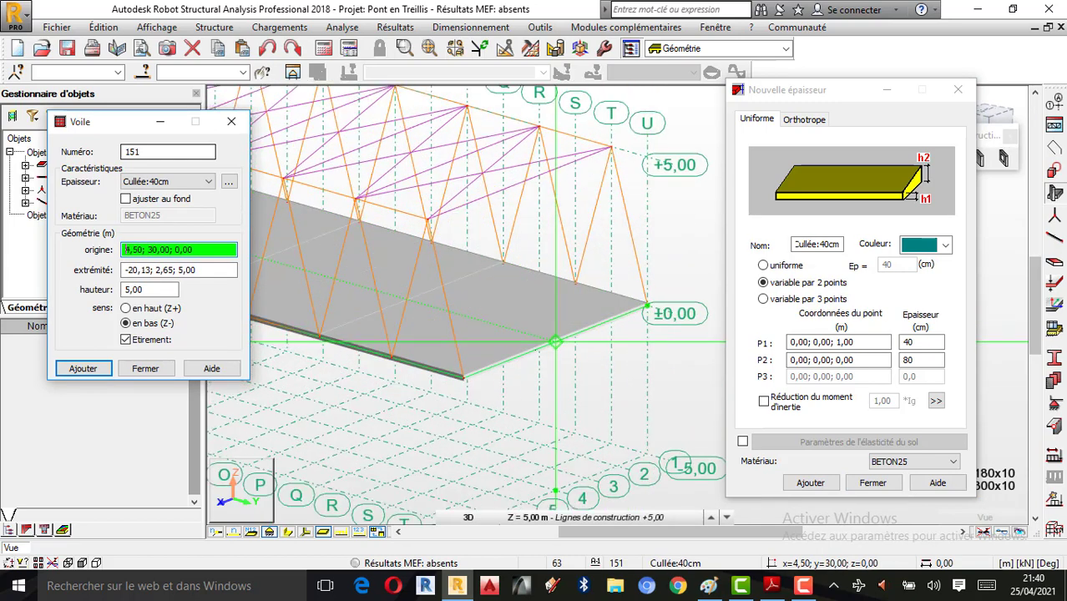
pyautogui.click(464, 377)
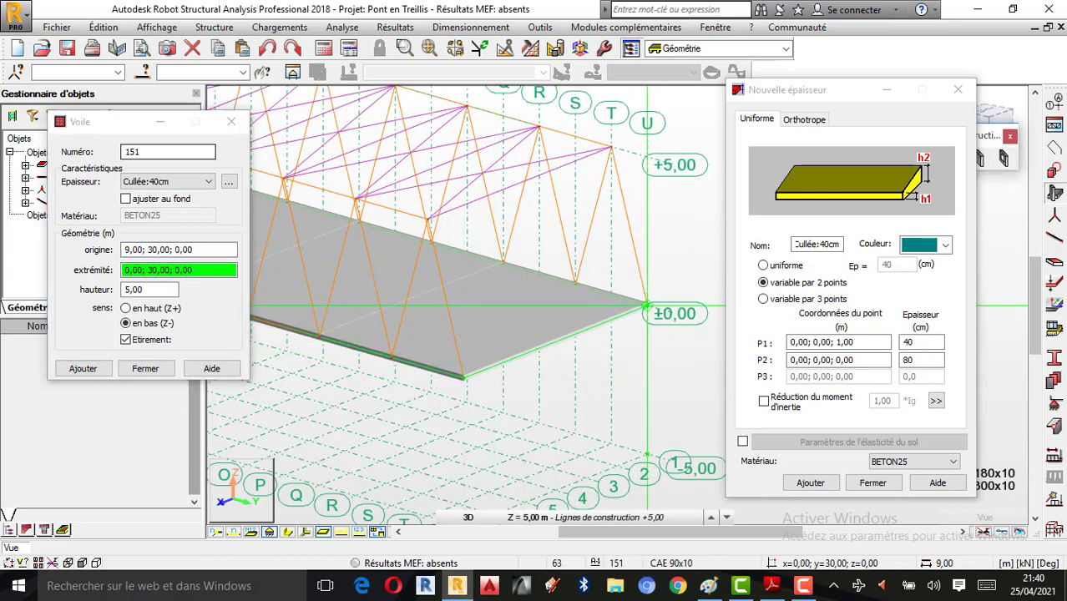
pyautogui.click(647, 308)
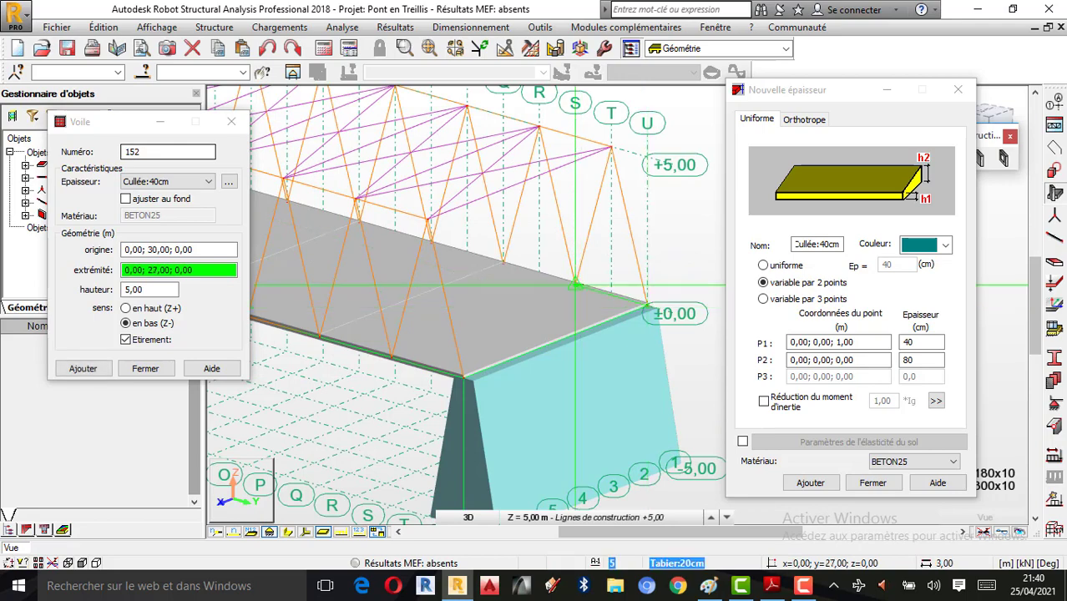
pyautogui.scroll(-4, 635, 321)
pyautogui.scroll(4, 585, 334)
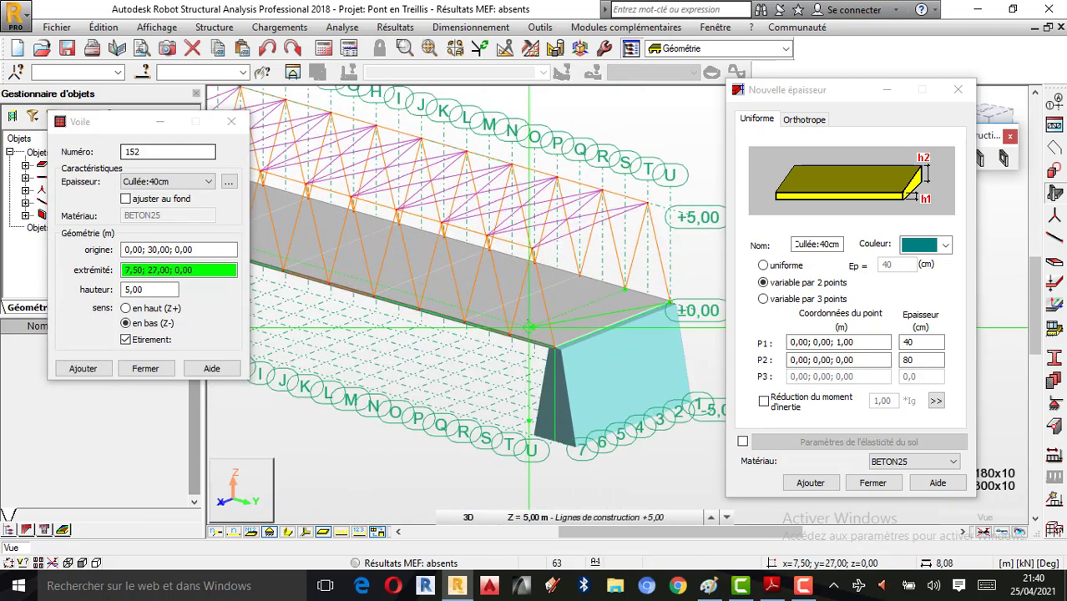
pyautogui.scroll(-3, 529, 328)
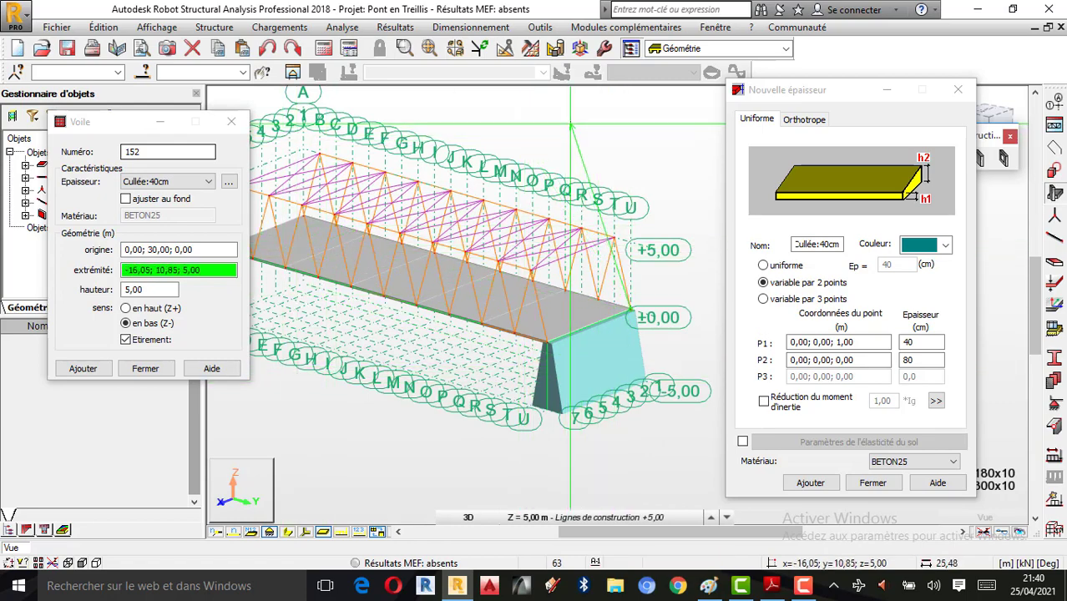
# Step: Orbit to view the new wall, then place another wall and undo the misplaced one
pyautogui.rightClick(469, 126)
pyautogui.click(512, 187)
pyautogui.moveTo(512, 188); pyautogui.dragTo(292, 292)
pyautogui.click(180, 250)
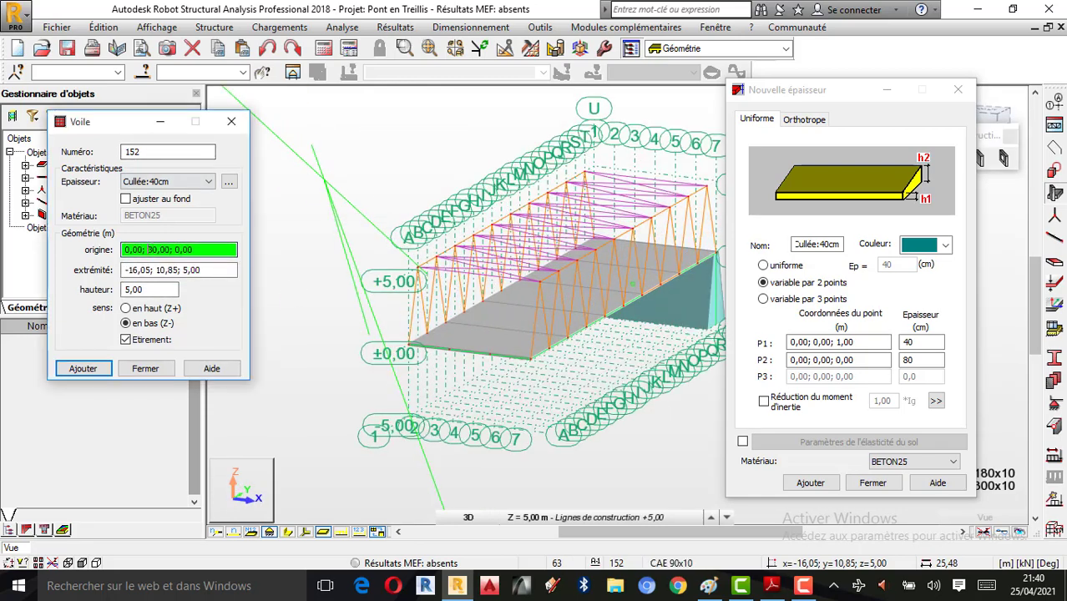
pyautogui.click(404, 343)
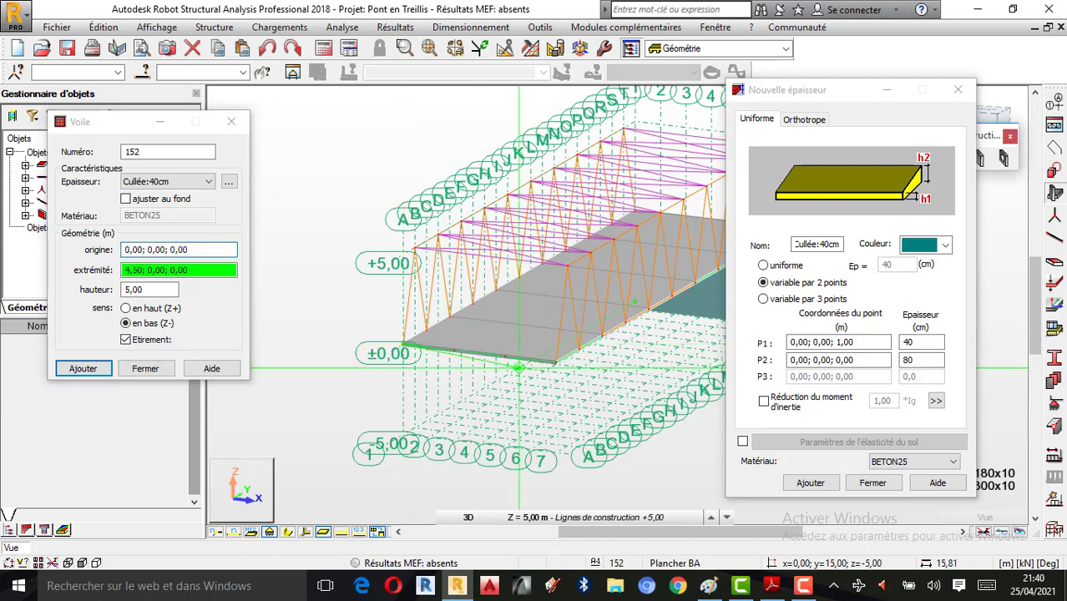
pyautogui.click(555, 362)
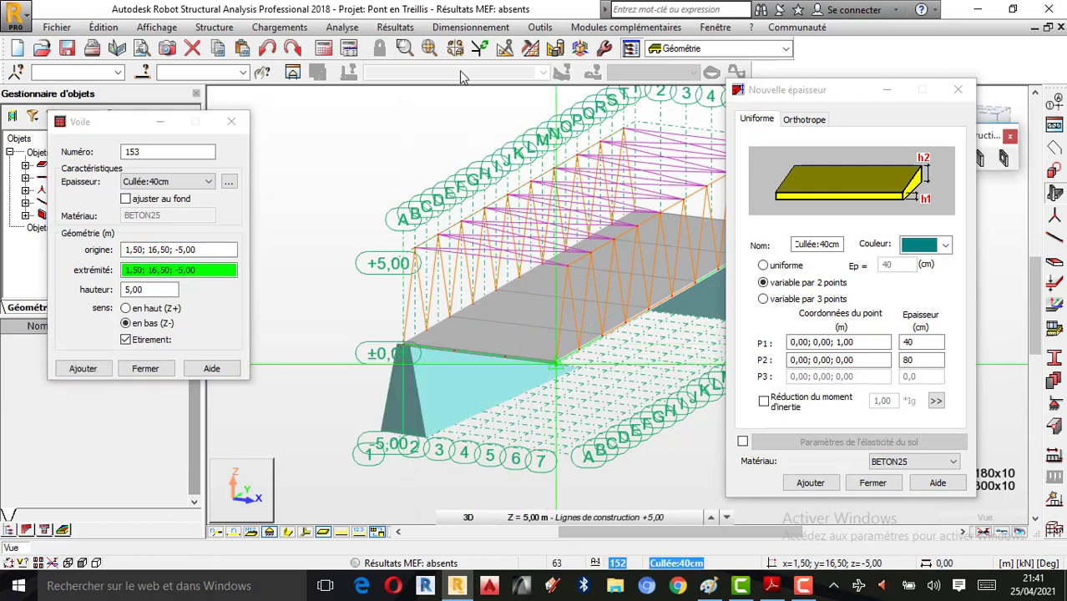
pyautogui.click(267, 47)
# Step: Create the second tapered abutment wall along the bridge's other deck end
pyautogui.rightClick(211, 102)
pyautogui.click(242, 166)
pyautogui.moveTo(365, 190); pyautogui.dragTo(367, 234)
pyautogui.scroll(-4, 304, 230)
pyautogui.scroll(7, 548, 262)
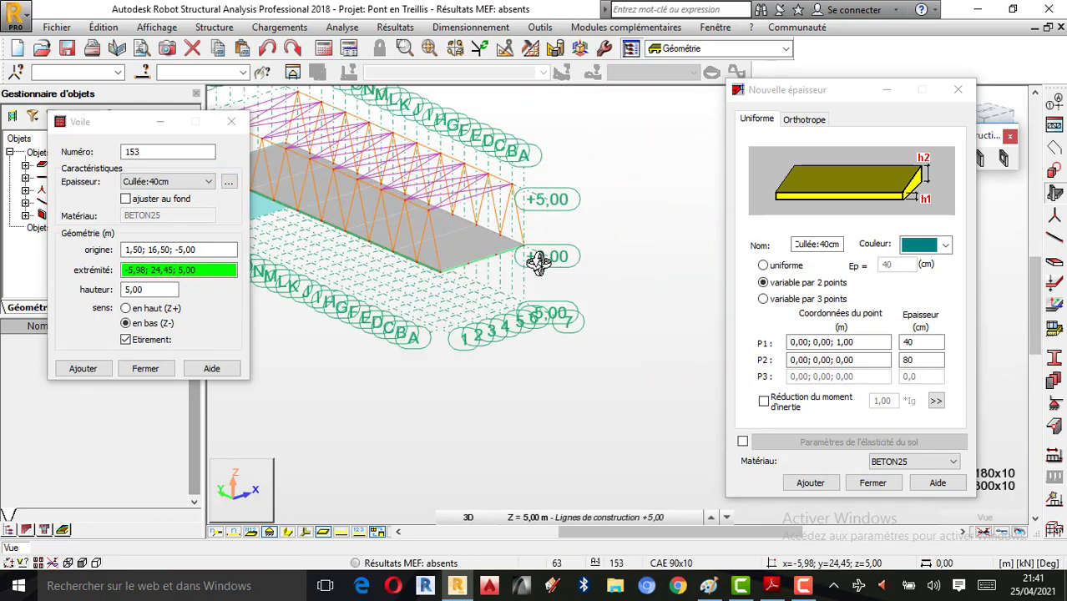
pyautogui.scroll(2, 353, 285)
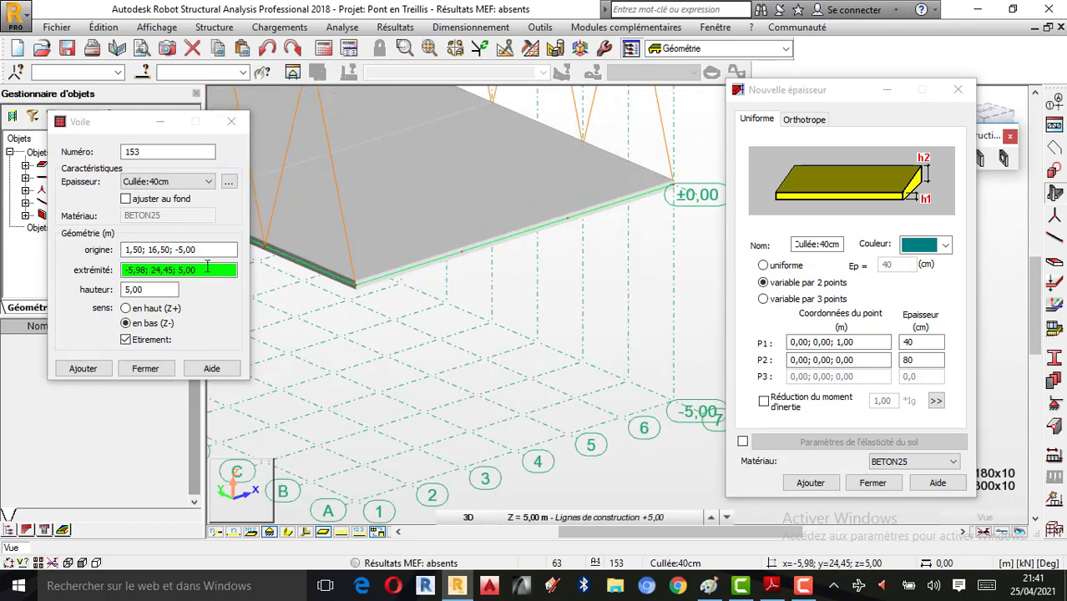
pyautogui.click(160, 250)
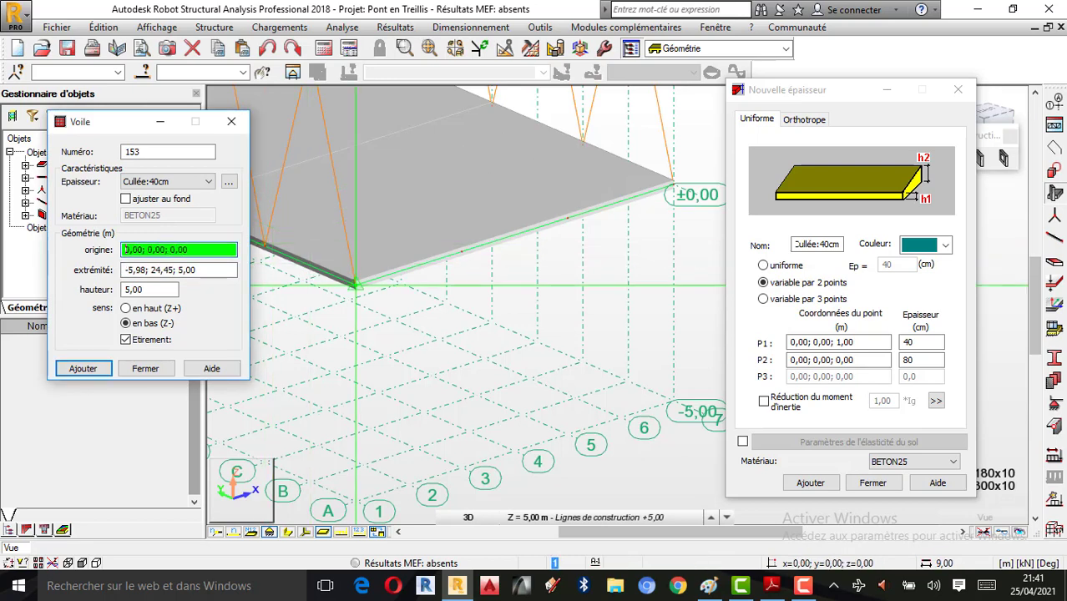
pyautogui.click(355, 285)
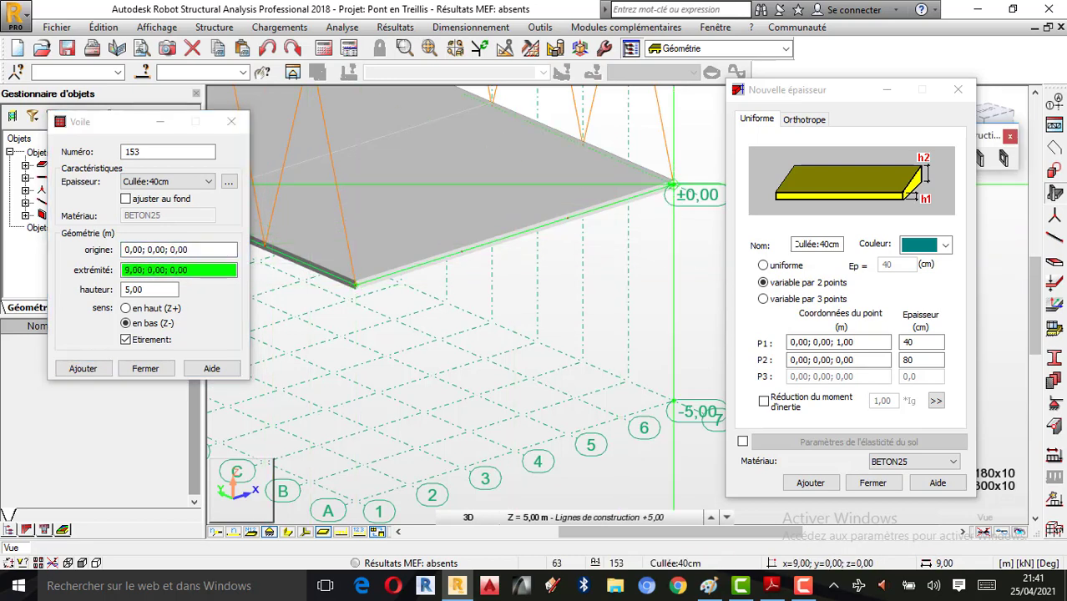
pyautogui.click(673, 183)
# Step: Zoom to check both walls and close the Voile wall definition window
pyautogui.scroll(-3, 501, 217)
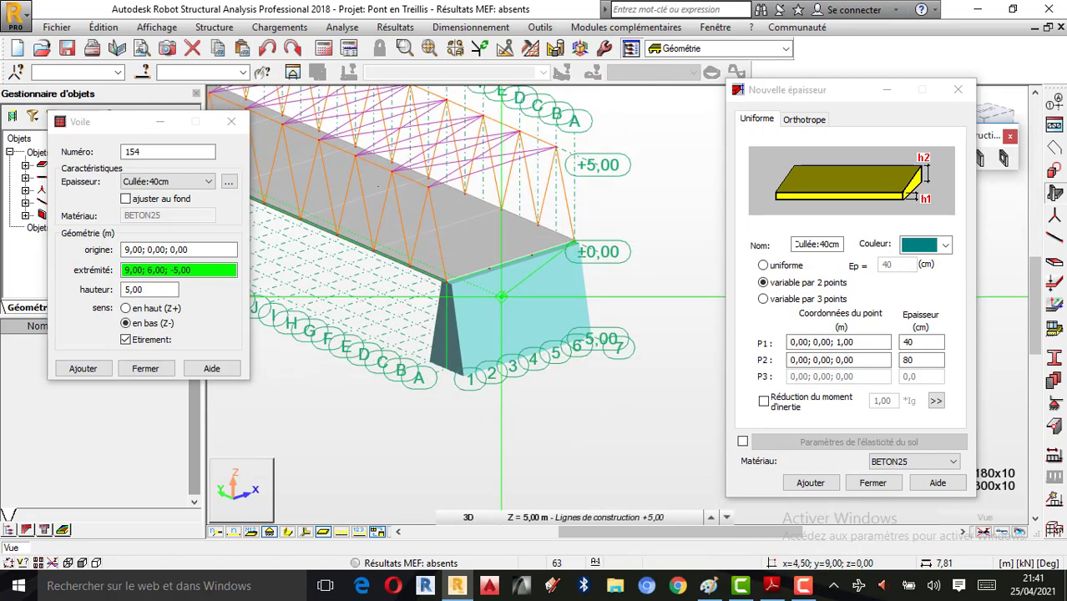
pyautogui.scroll(-4, 385, 212)
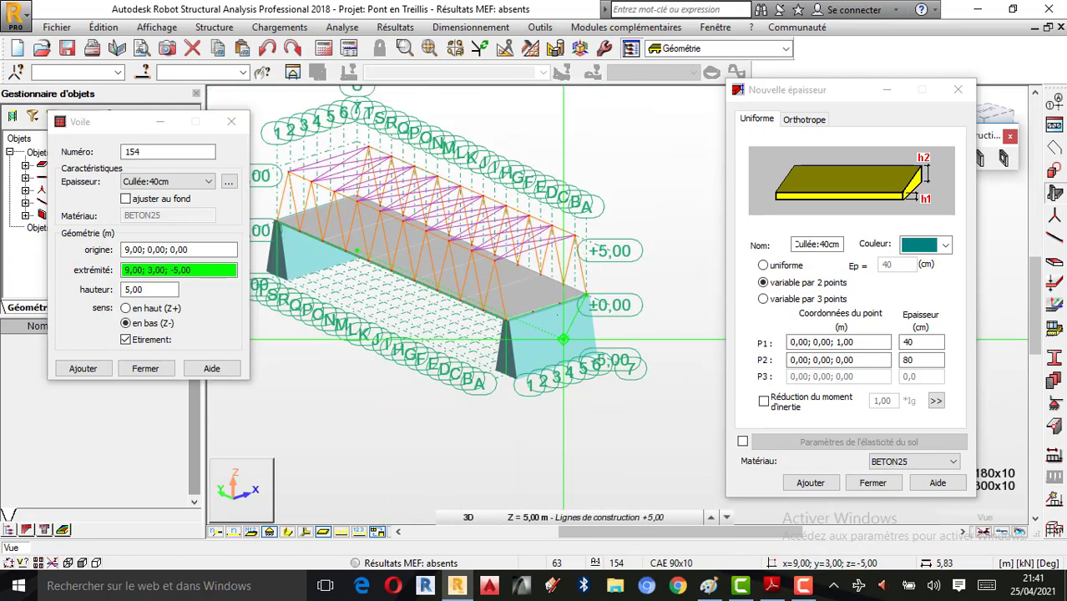
pyautogui.scroll(1, 349, 243)
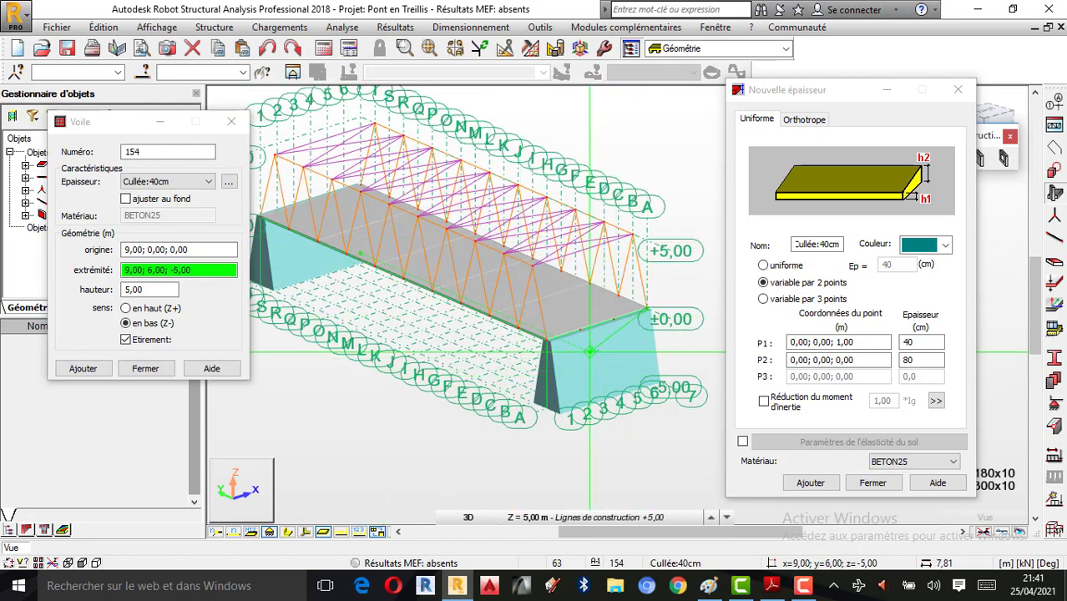
pyautogui.scroll(1, 589, 351)
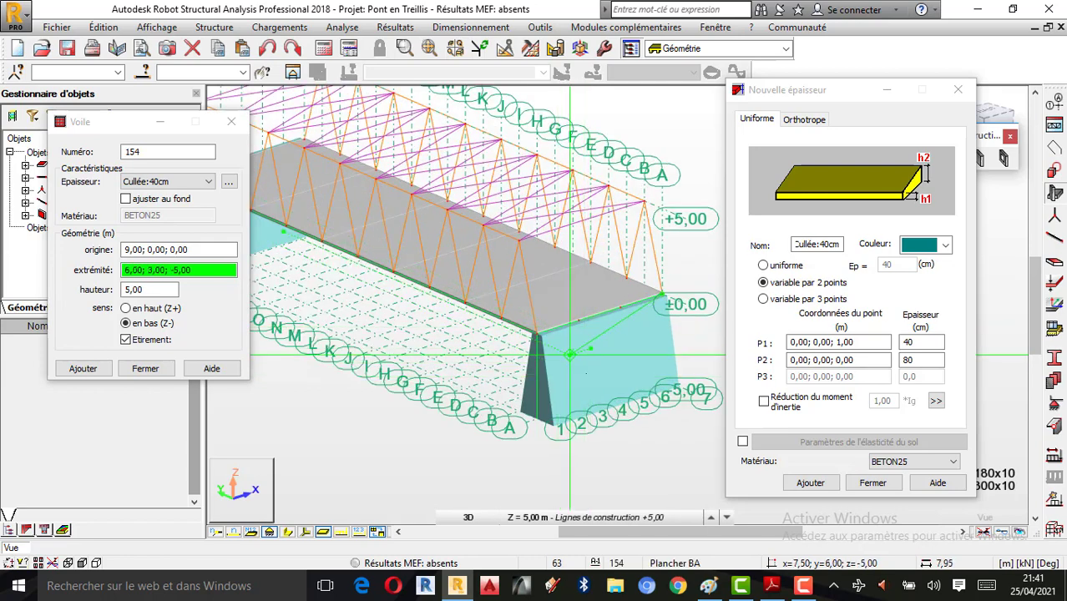
pyautogui.click(233, 123)
# Step: Close the Nouvelle épaisseur window and orbit the bridge to a side-on 3D view
pyautogui.click(958, 89)
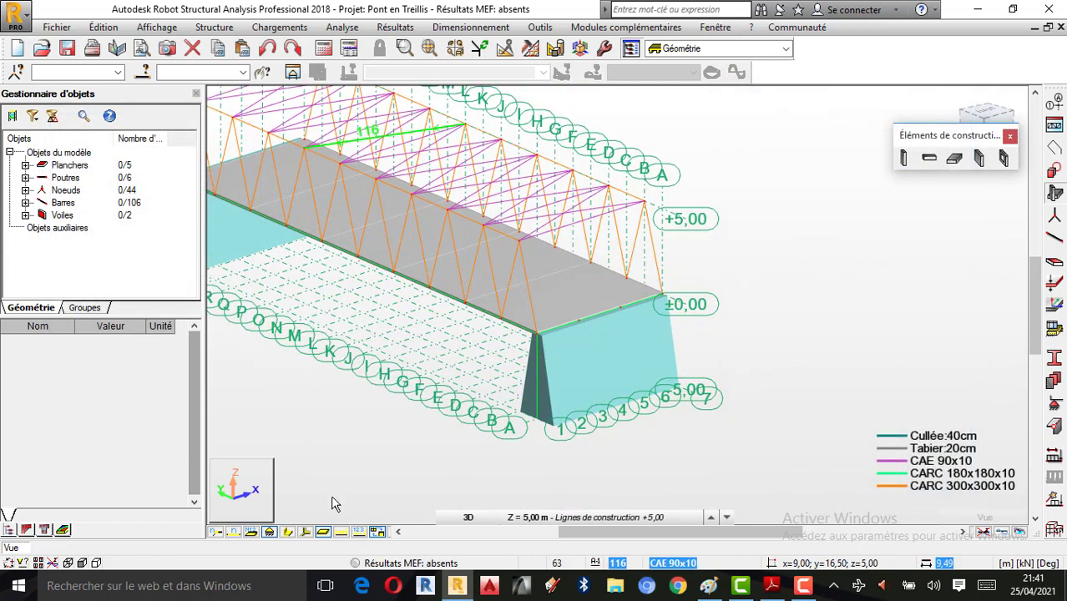
pyautogui.rightClick(775, 284)
pyautogui.click(757, 340)
pyautogui.moveTo(757, 340); pyautogui.dragTo(924, 329)
pyautogui.scroll(-1, 906, 330)
pyautogui.scroll(3, 536, 362)
pyautogui.moveTo(588, 349); pyautogui.dragTo(580, 323)
pyautogui.moveTo(672, 420); pyautogui.dragTo(682, 303)
pyautogui.scroll(1, 588, 298)
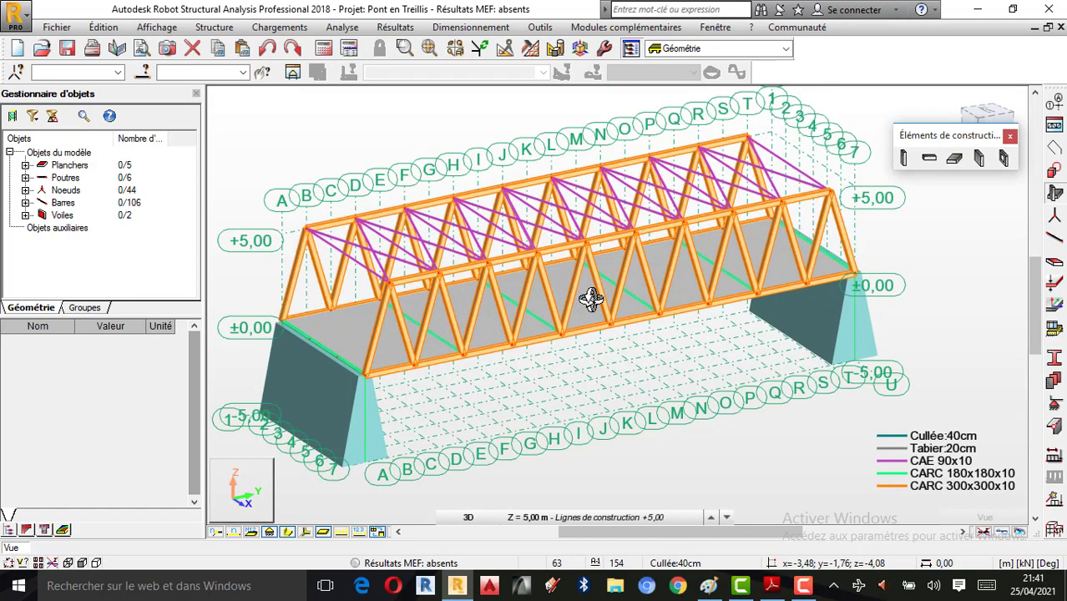
# Step: Inspect the bridge in the XY top, XZ front and YZ side views
pyautogui.click(480, 518)
pyautogui.click(469, 484)
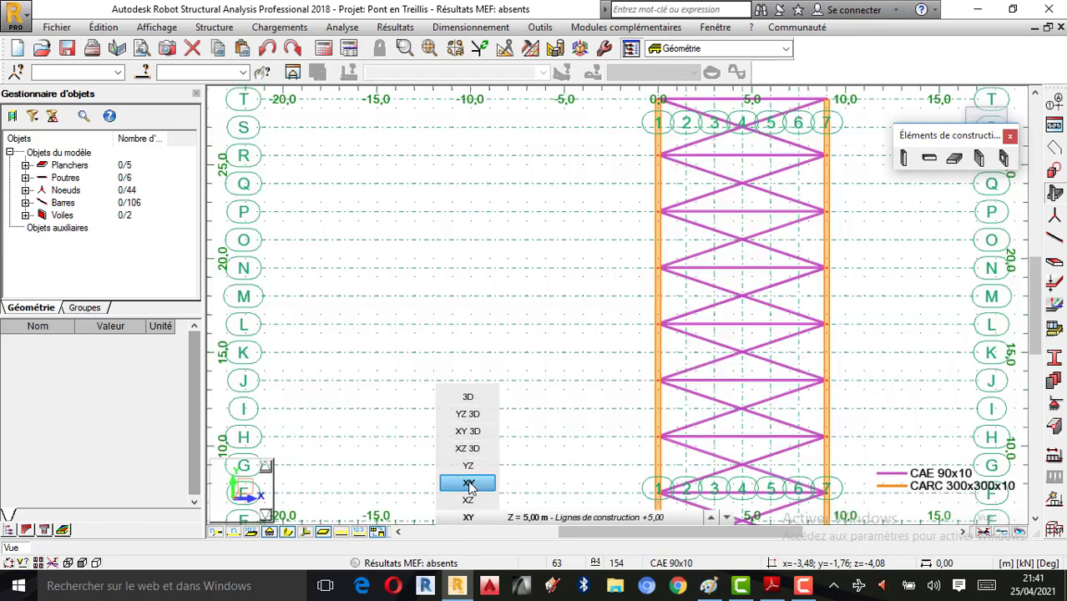
pyautogui.scroll(-2, 441, 398)
pyautogui.click(469, 518)
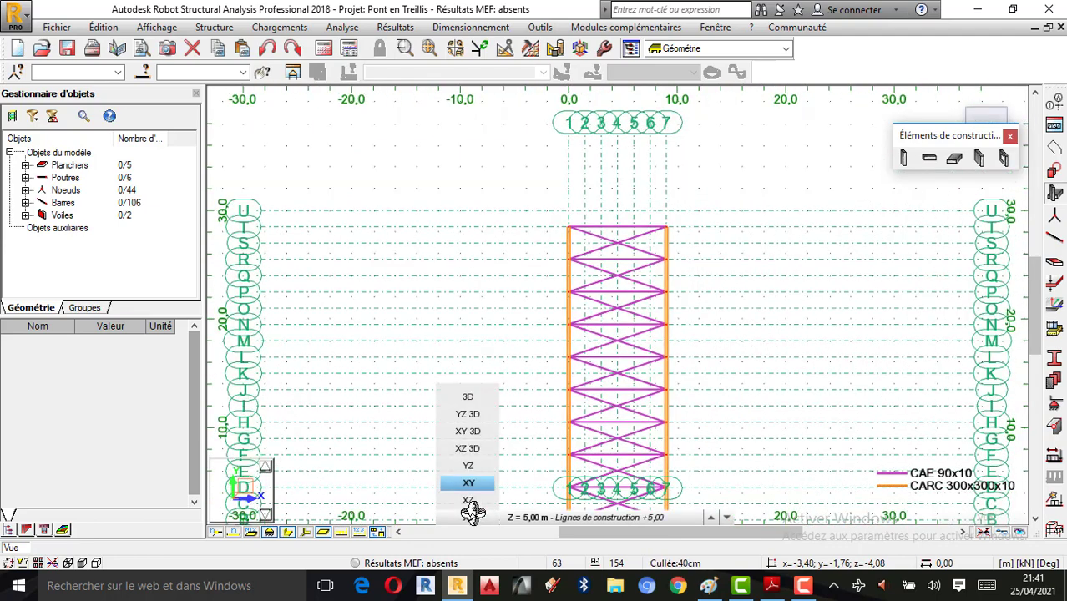
pyautogui.click(468, 501)
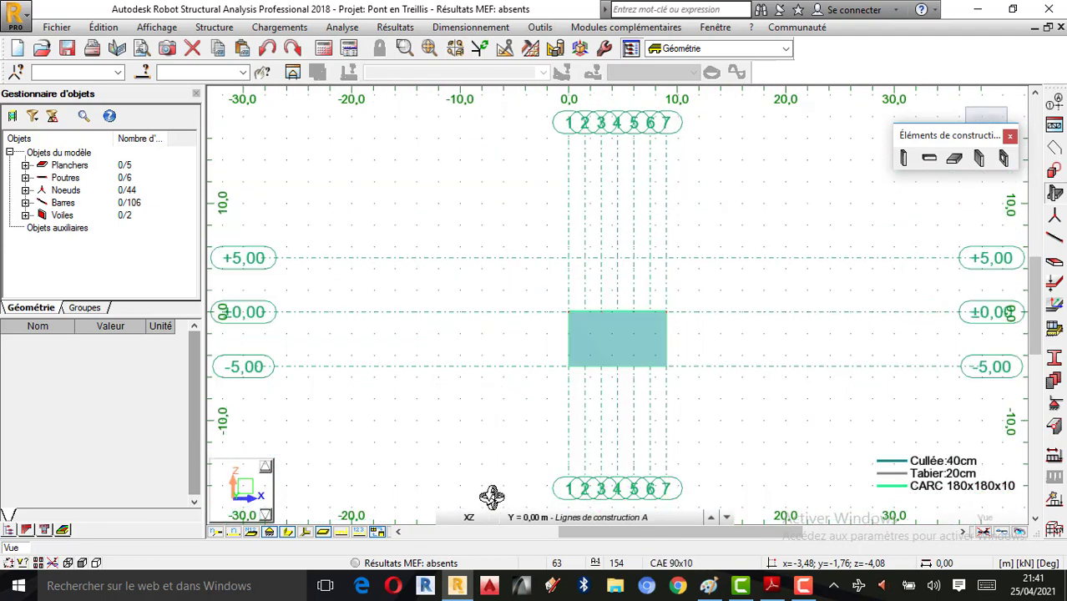
pyautogui.scroll(1, 645, 364)
pyautogui.click(469, 518)
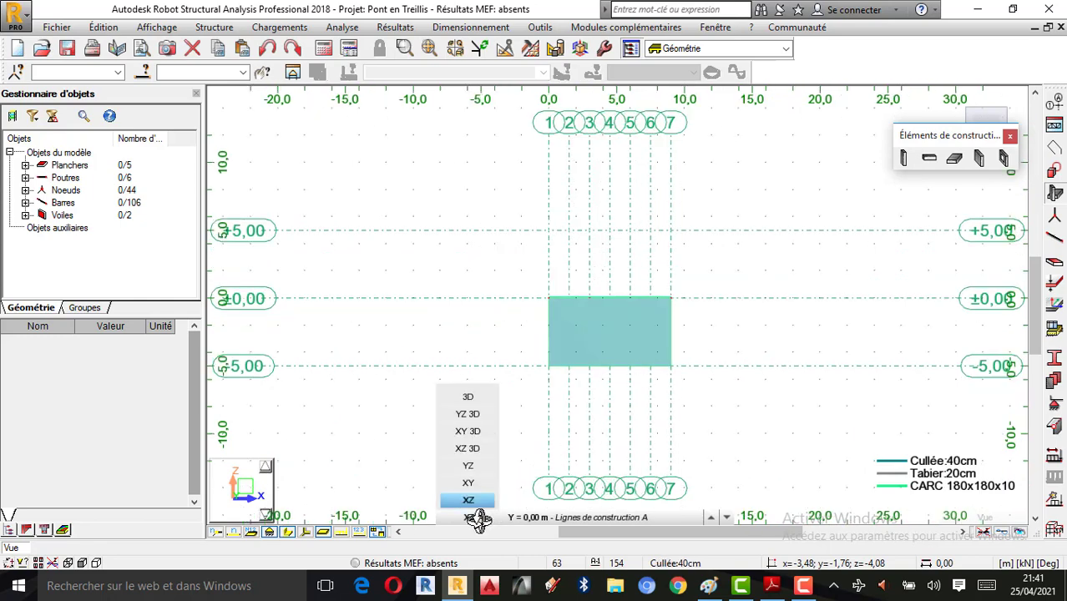
pyautogui.click(468, 465)
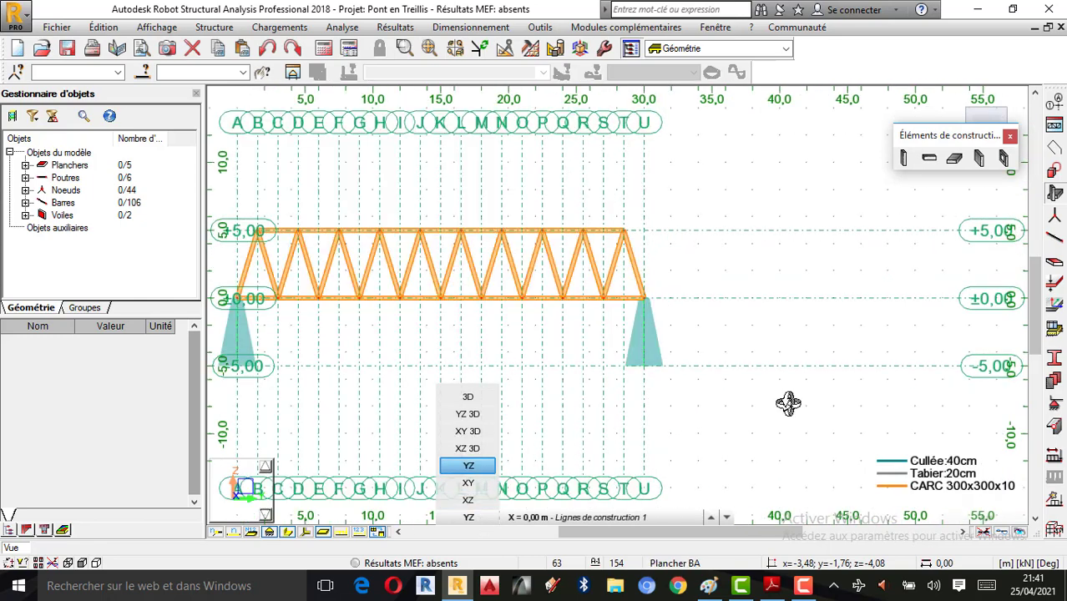
pyautogui.scroll(2, 431, 360)
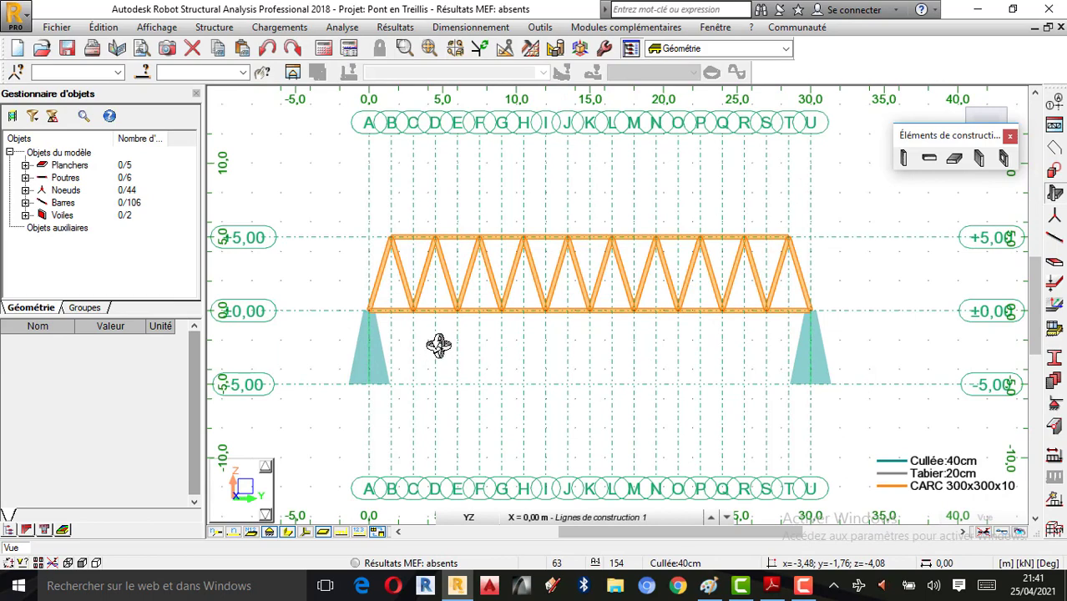
pyautogui.scroll(1, 439, 345)
pyautogui.scroll(1, 679, 198)
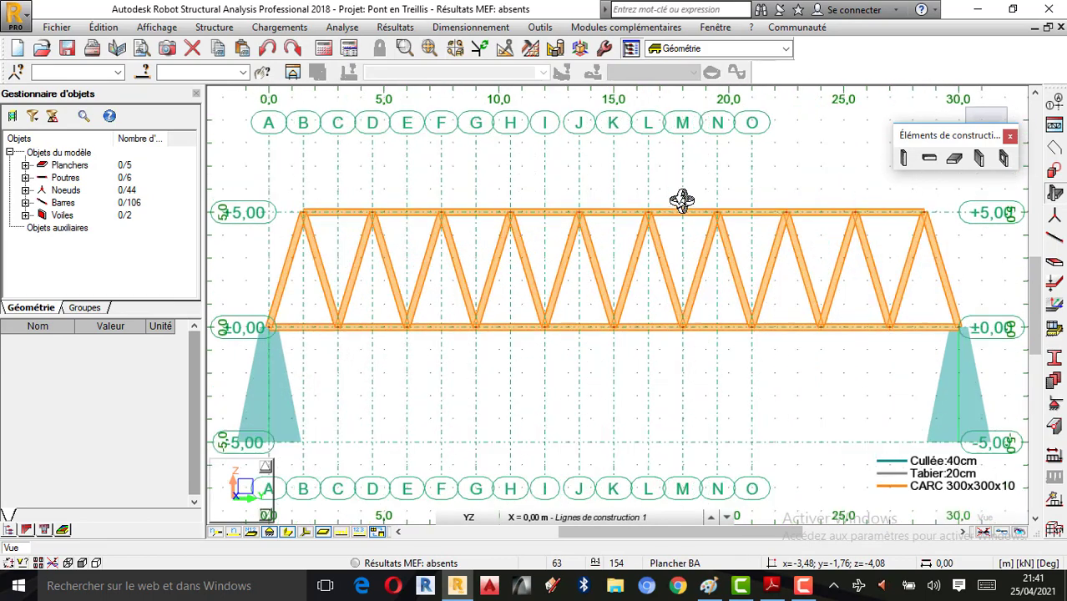
pyautogui.scroll(-1, 635, 264)
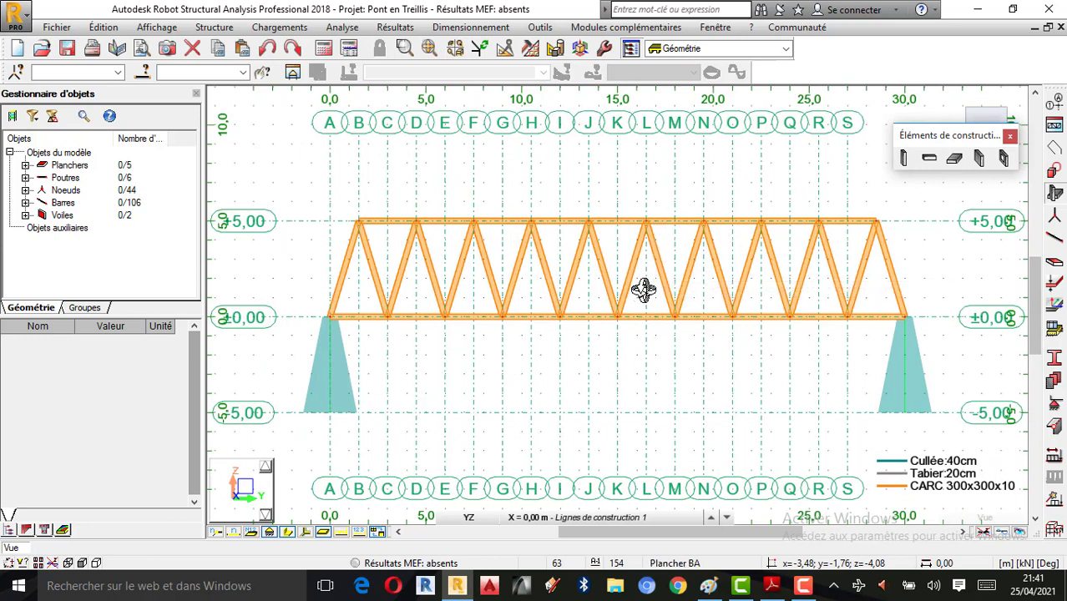
pyautogui.click(507, 517)
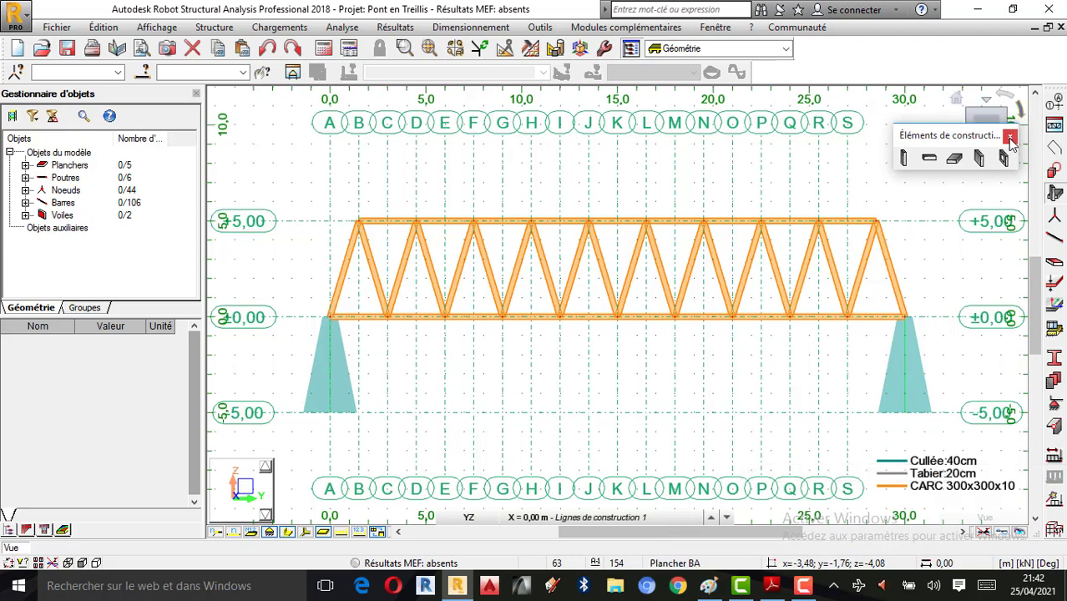
# Step: Close the Éléments de construction toolbar, return to the Home 3D view and open Appuis
pyautogui.click(1011, 137)
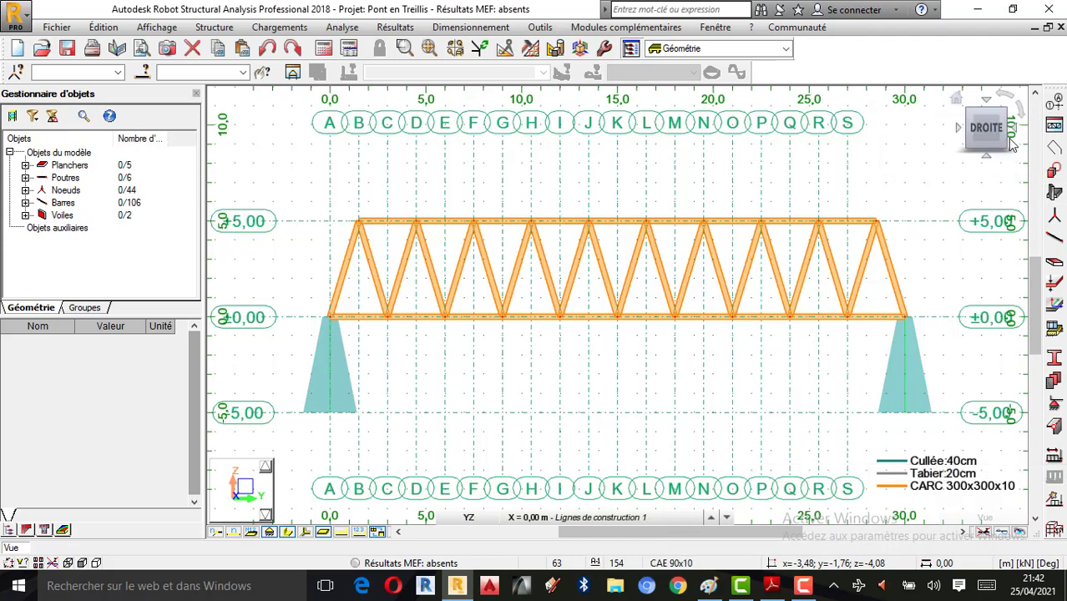
pyautogui.click(958, 98)
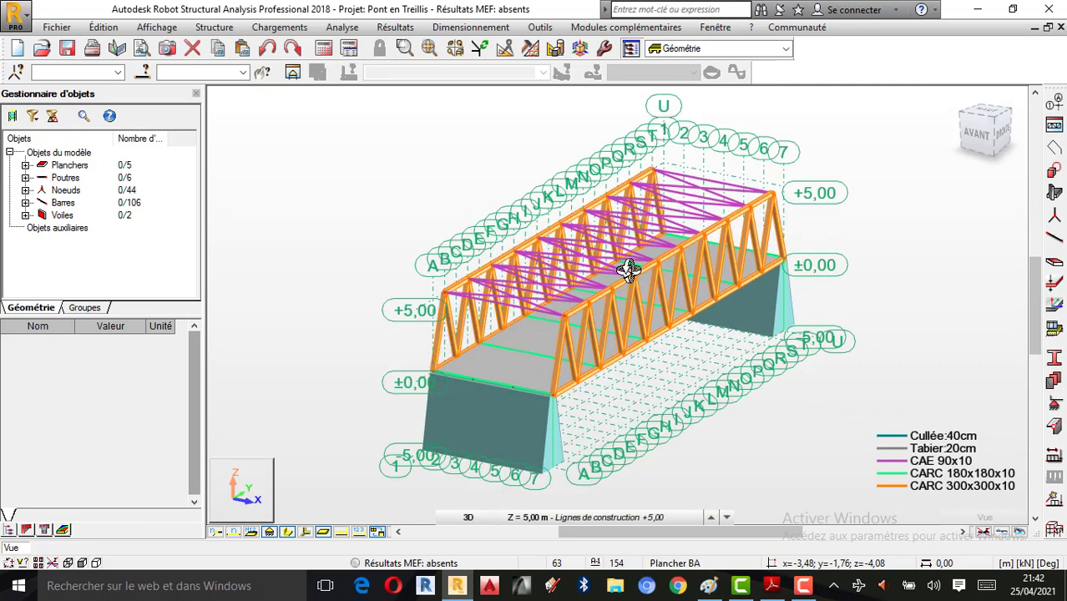
pyautogui.scroll(3, 603, 288)
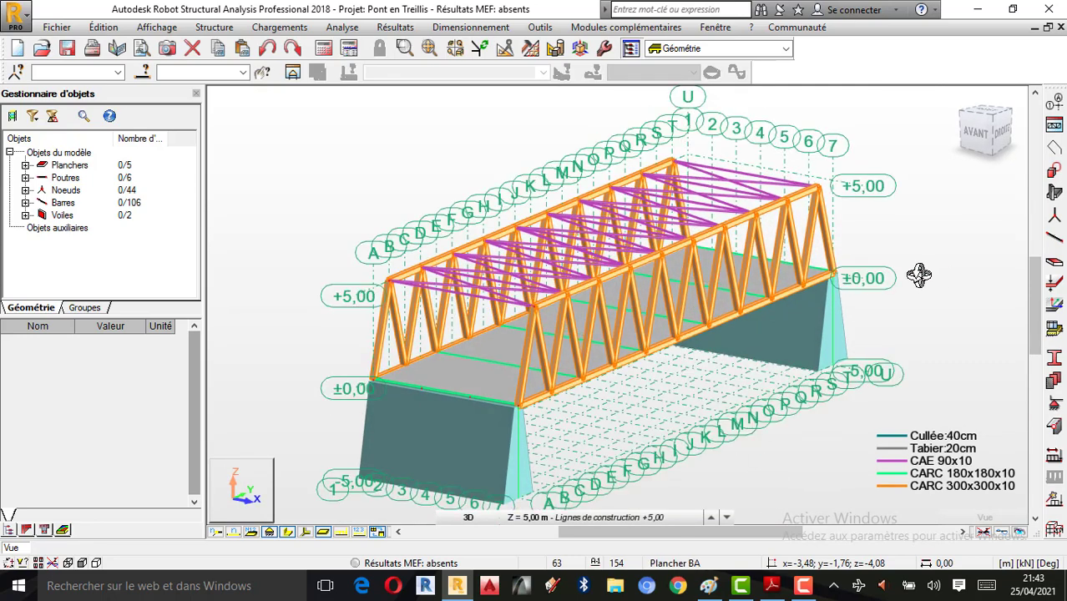
pyautogui.click(1054, 406)
# Step: Apply an Encastrement fixed linear support along the abutment wall's bottom edge
pyautogui.moveTo(646, 95); pyautogui.dragTo(154, 129)
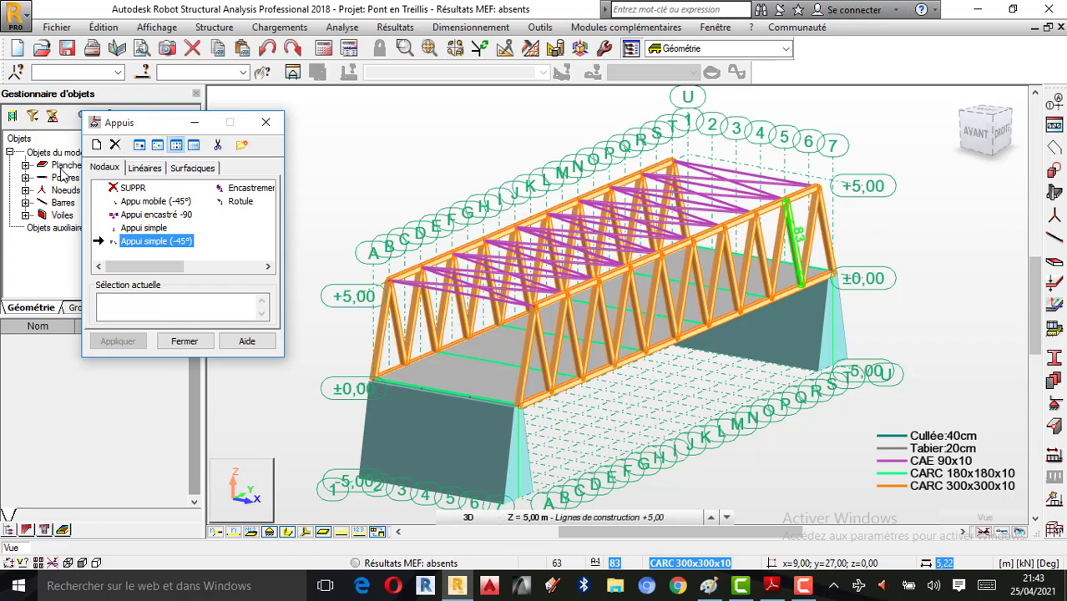
pyautogui.click(153, 169)
pyautogui.click(252, 189)
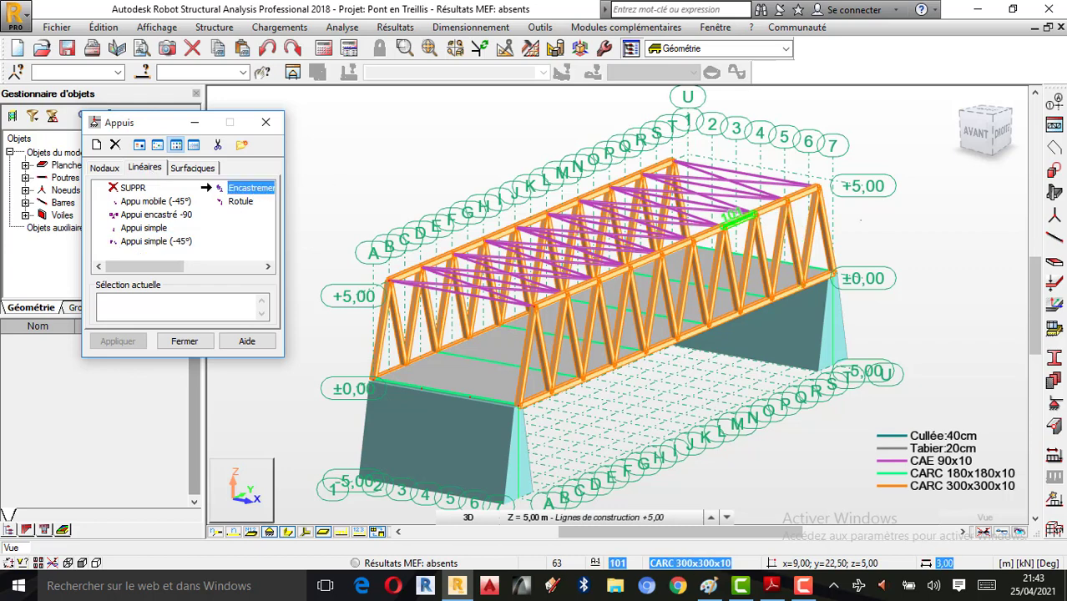
pyautogui.rightClick(879, 162)
pyautogui.click(900, 221)
pyautogui.moveTo(900, 219); pyautogui.dragTo(667, 286)
pyautogui.scroll(3, 639, 251)
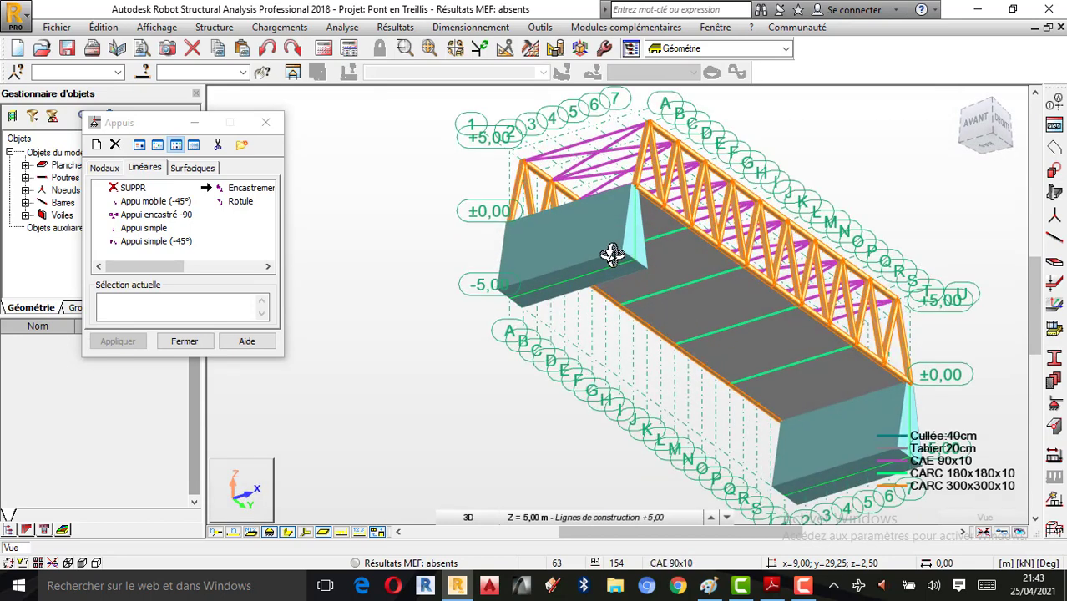
pyautogui.click(243, 188)
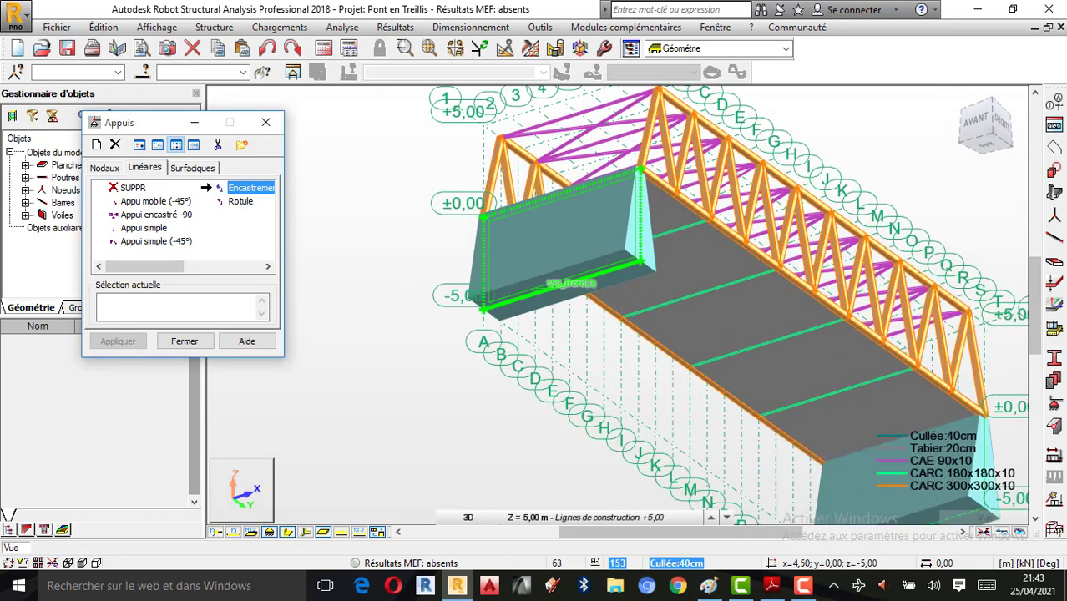
pyautogui.click(546, 290)
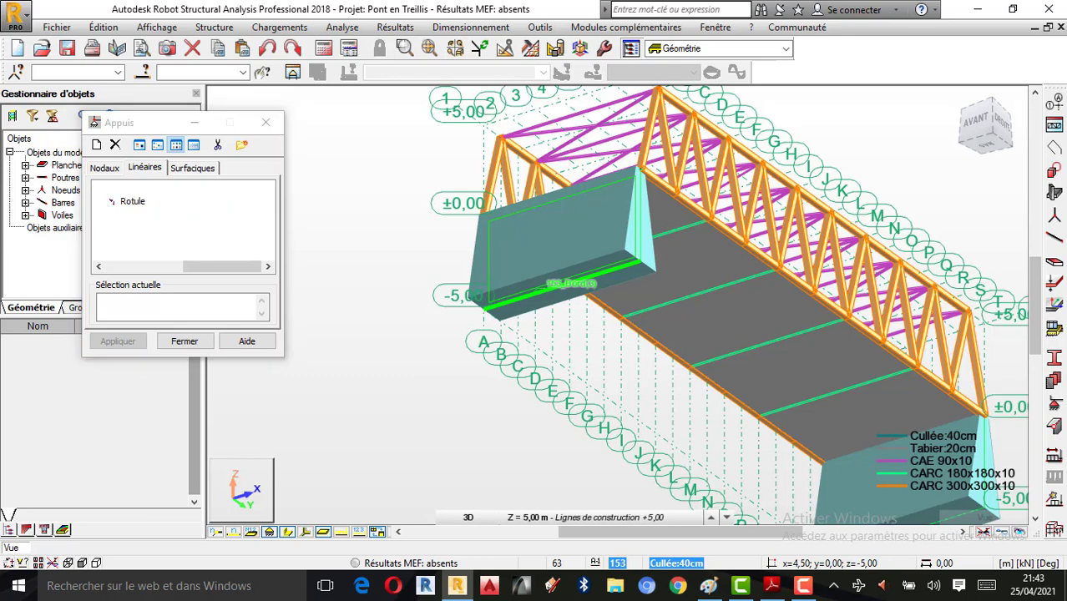
pyautogui.scroll(-4, 368, 287)
pyautogui.scroll(5, 639, 401)
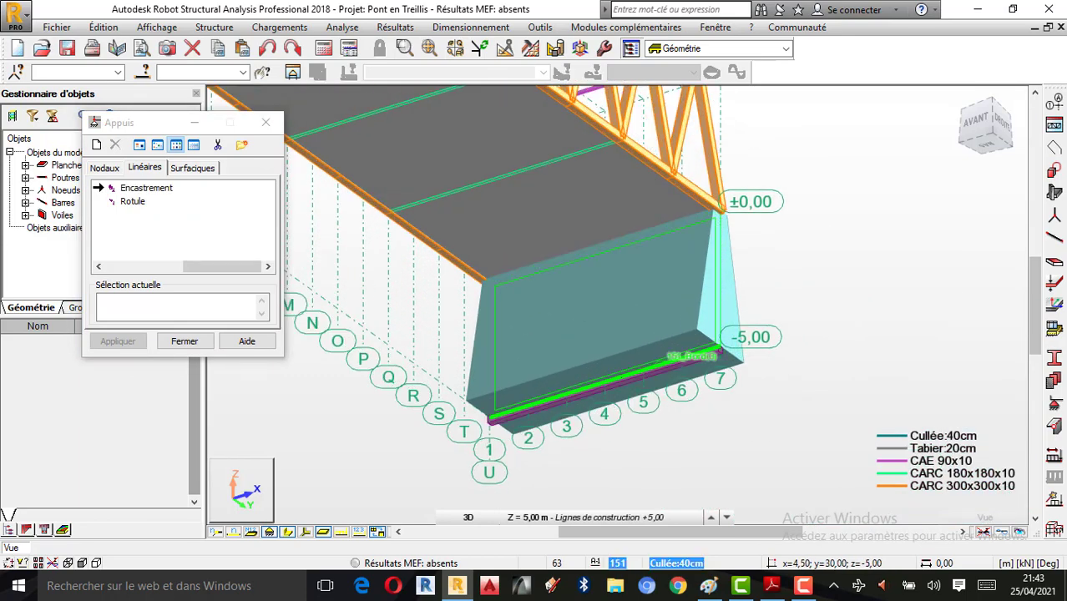
pyautogui.scroll(-4, 839, 276)
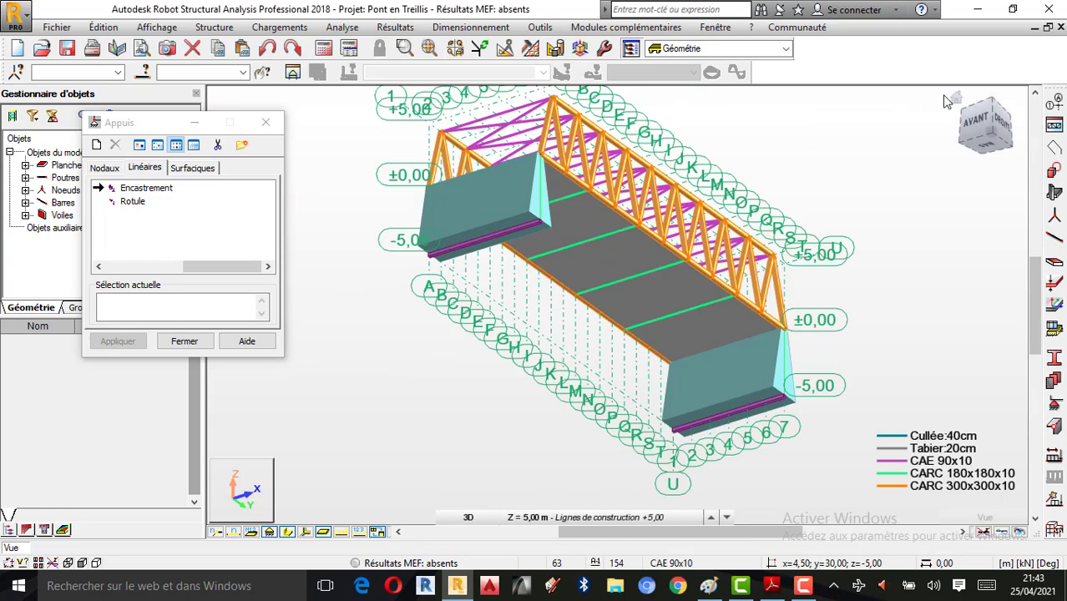
pyautogui.click(956, 97)
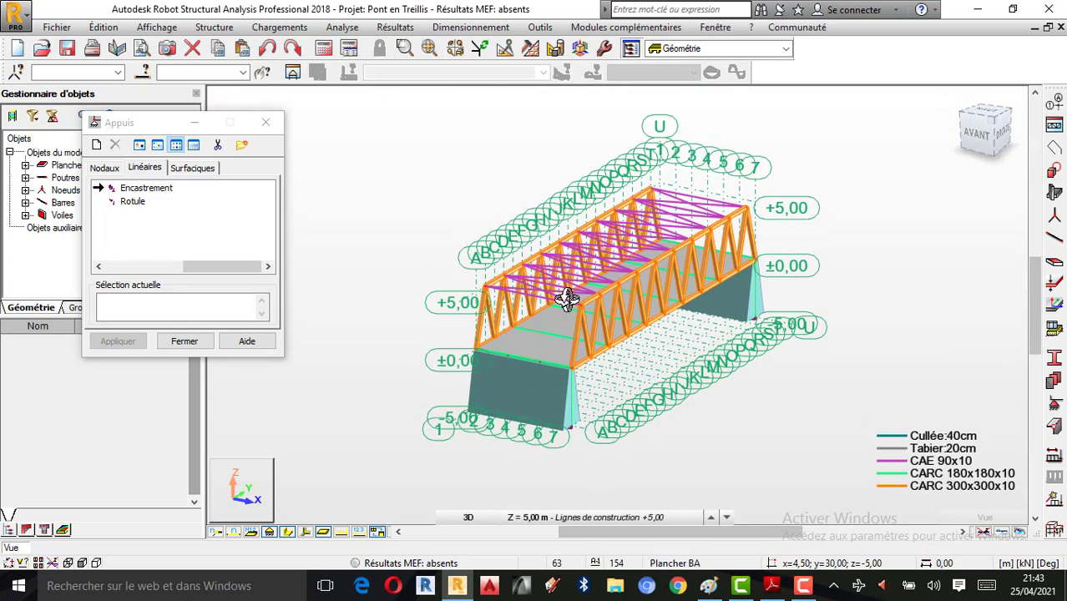
# Step: Close the supports window and orbit the bridge to a frontal three-quarter view
pyautogui.click(266, 122)
pyautogui.rightClick(791, 204)
pyautogui.click(836, 268)
pyautogui.moveTo(689, 309); pyautogui.dragTo(613, 302)
pyautogui.moveTo(834, 351); pyautogui.dragTo(686, 397)
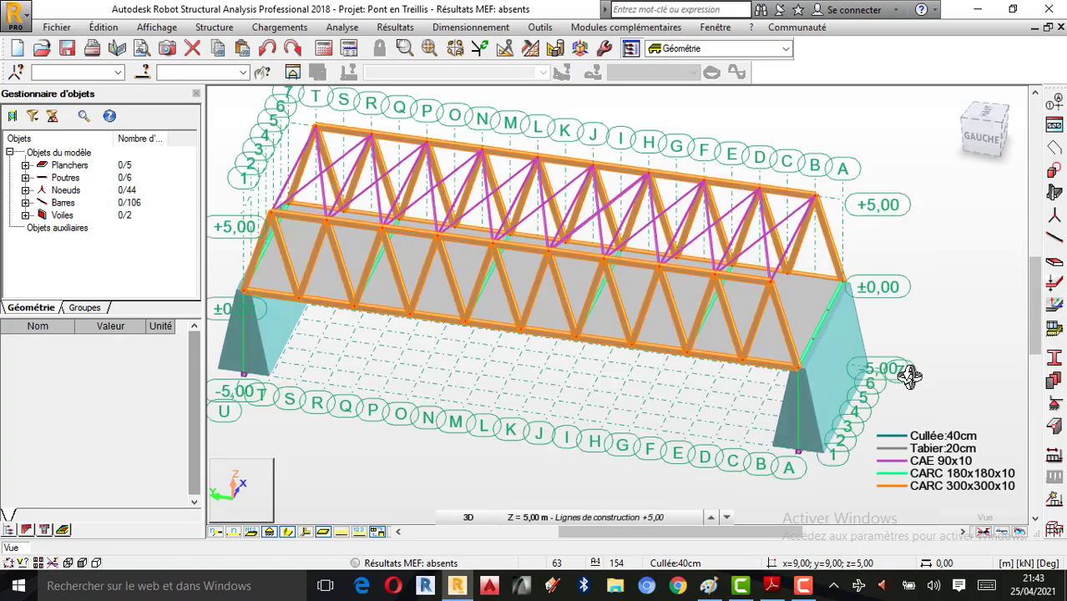
pyautogui.moveTo(810, 389); pyautogui.dragTo(674, 408)
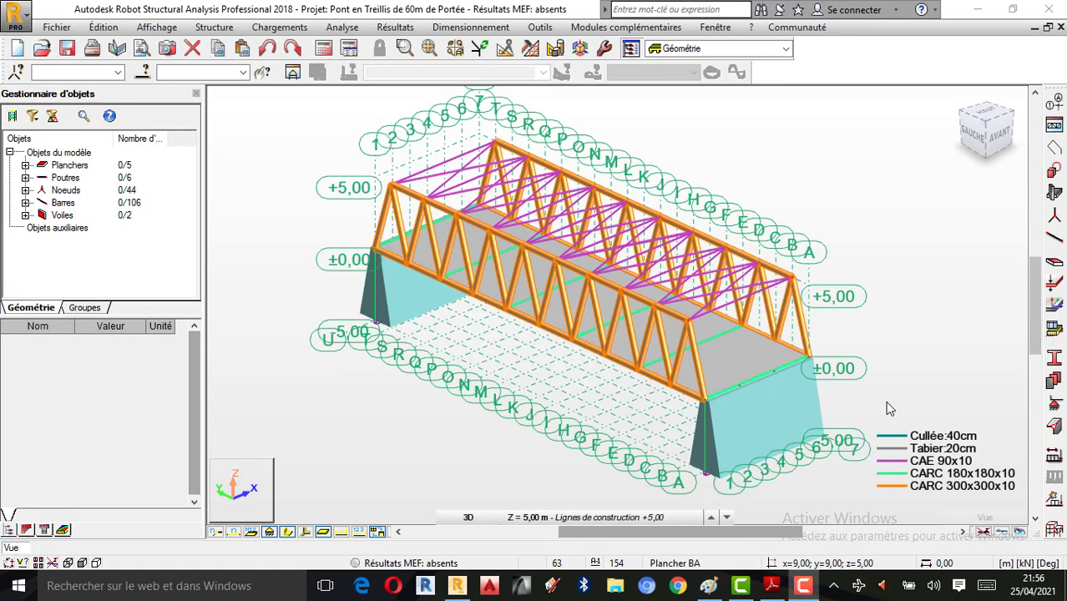
pyautogui.moveTo(793, 365); pyautogui.dragTo(838, 343)
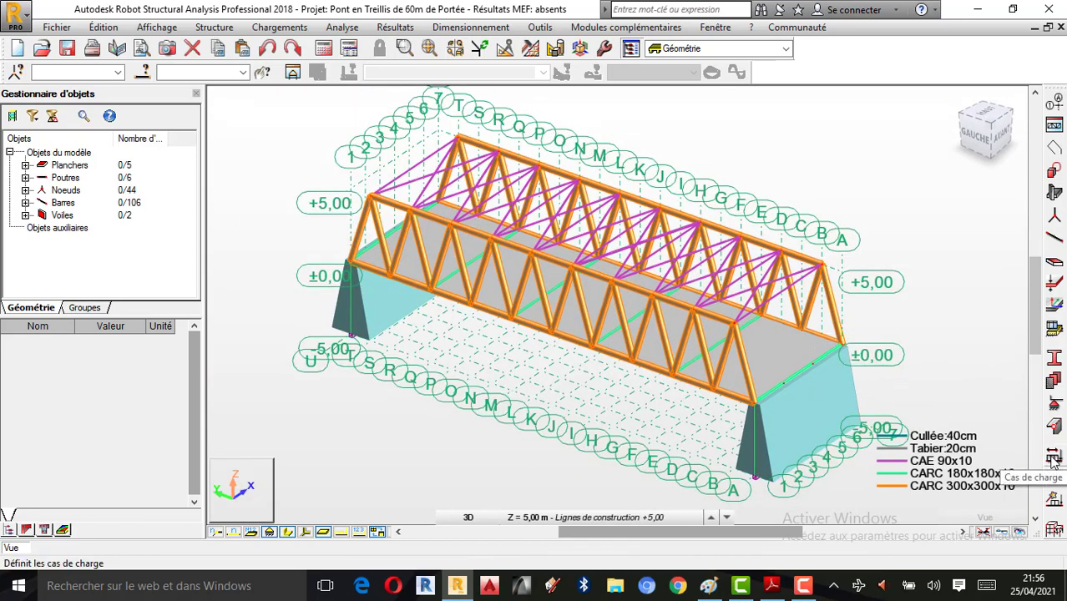
pyautogui.click(1053, 460)
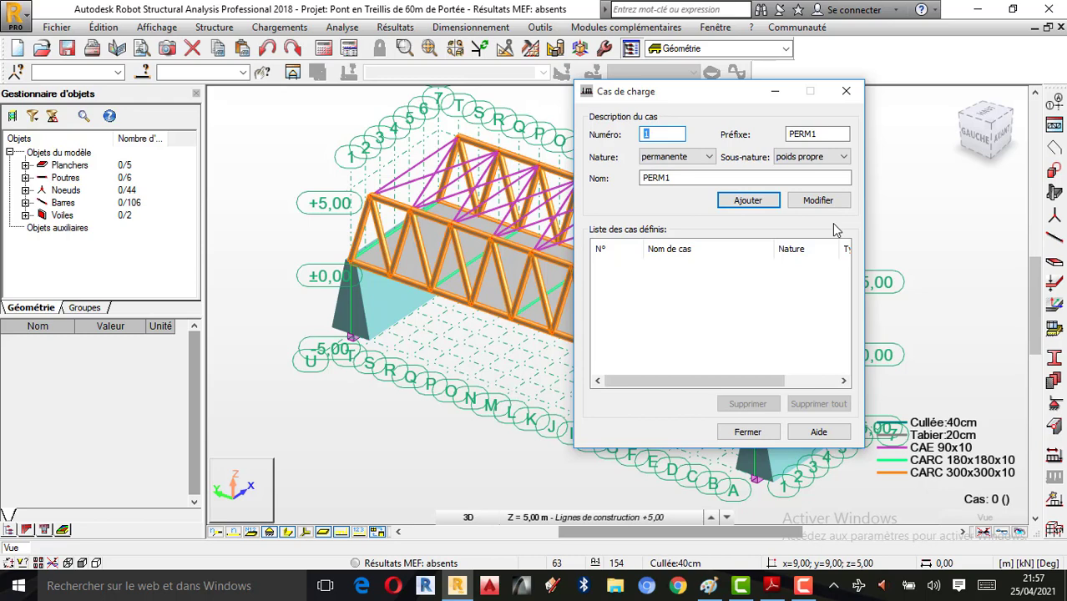
# Step: Add the permanent load cases 'Poids Propre' and 'Poussée de terre'
pyautogui.doubleClick(690, 178)
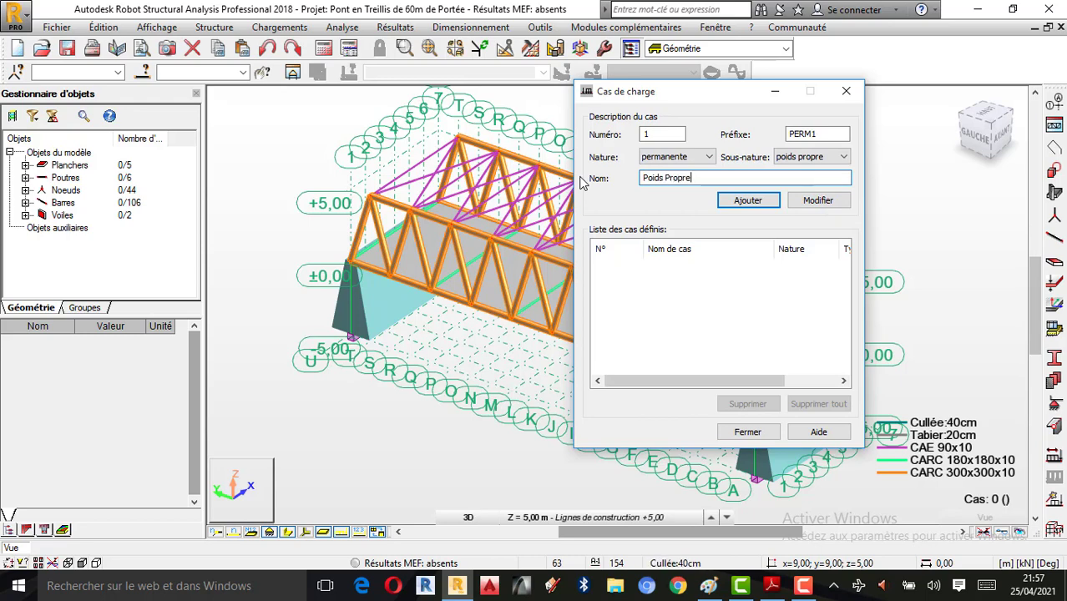
pyautogui.click(743, 200)
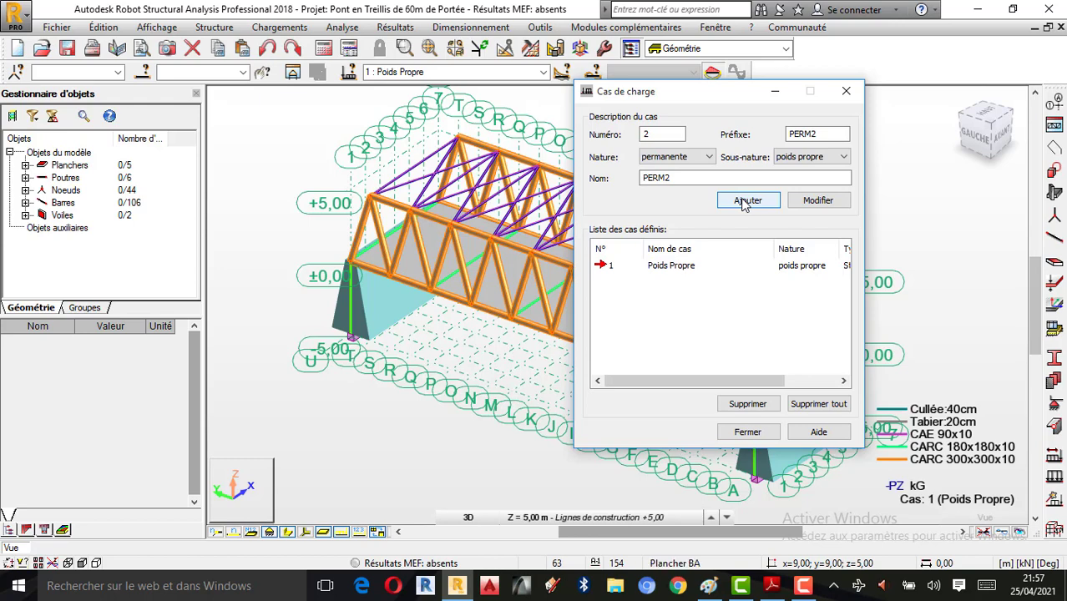
pyautogui.moveTo(688, 176); pyautogui.dragTo(563, 176)
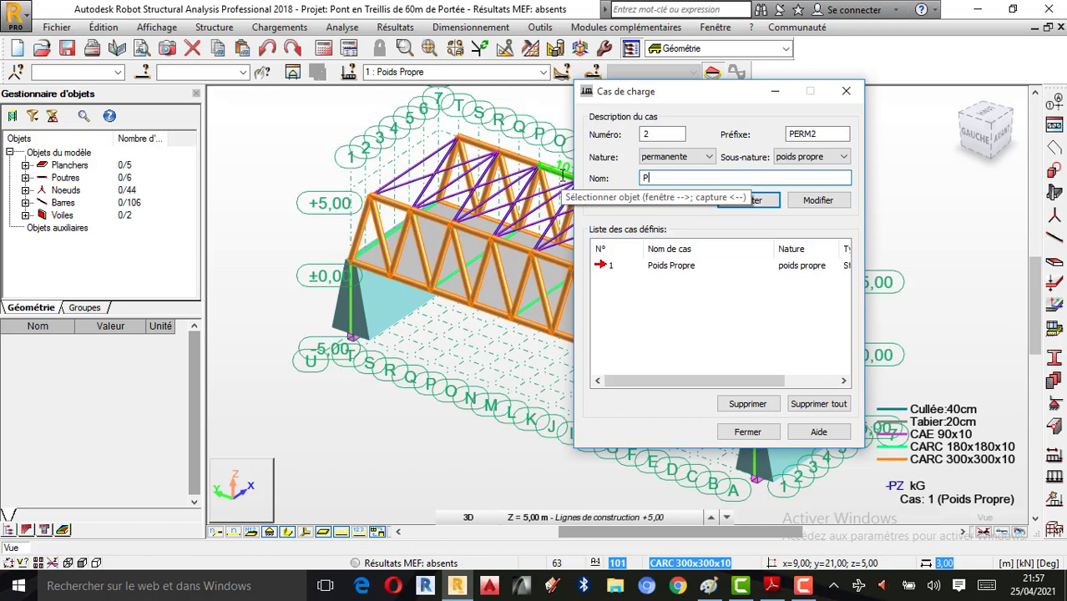
pyautogui.write('oussé')
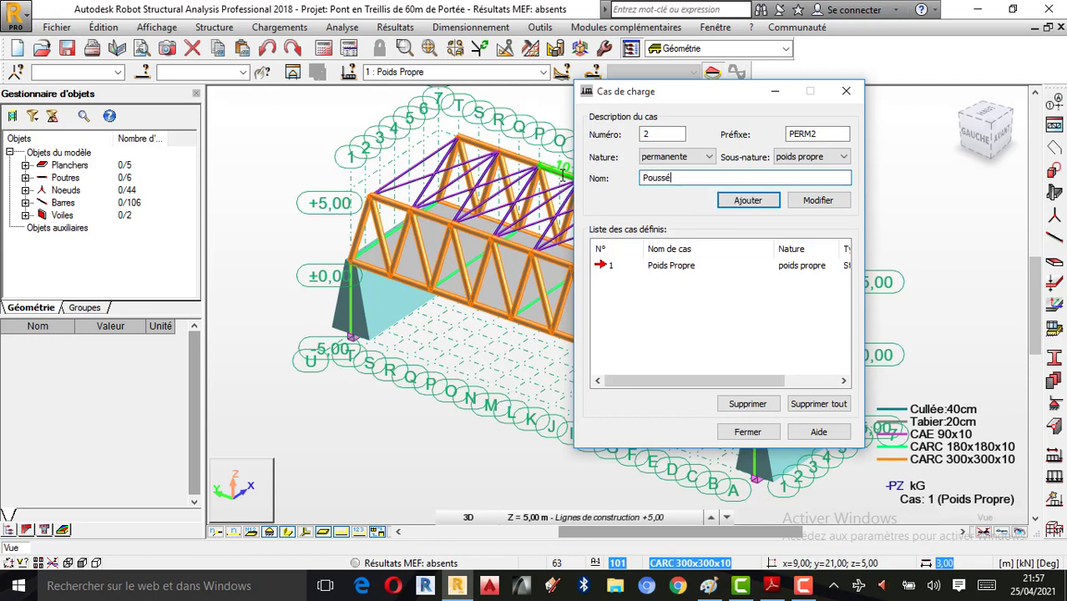
pyautogui.write('e de terre')
pyautogui.click(739, 203)
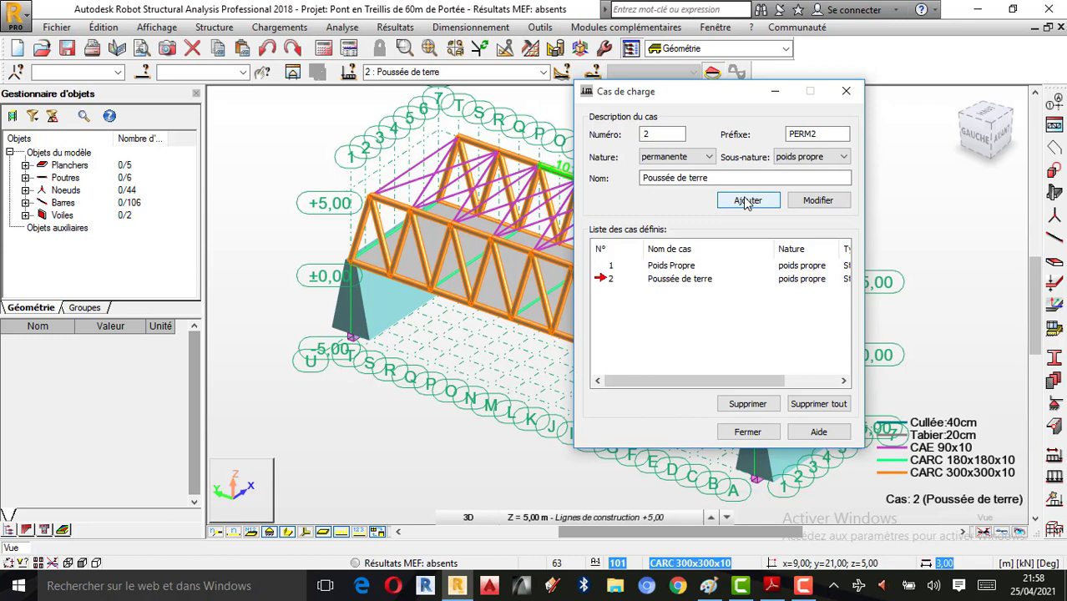
pyautogui.moveTo(734, 181); pyautogui.dragTo(580, 176)
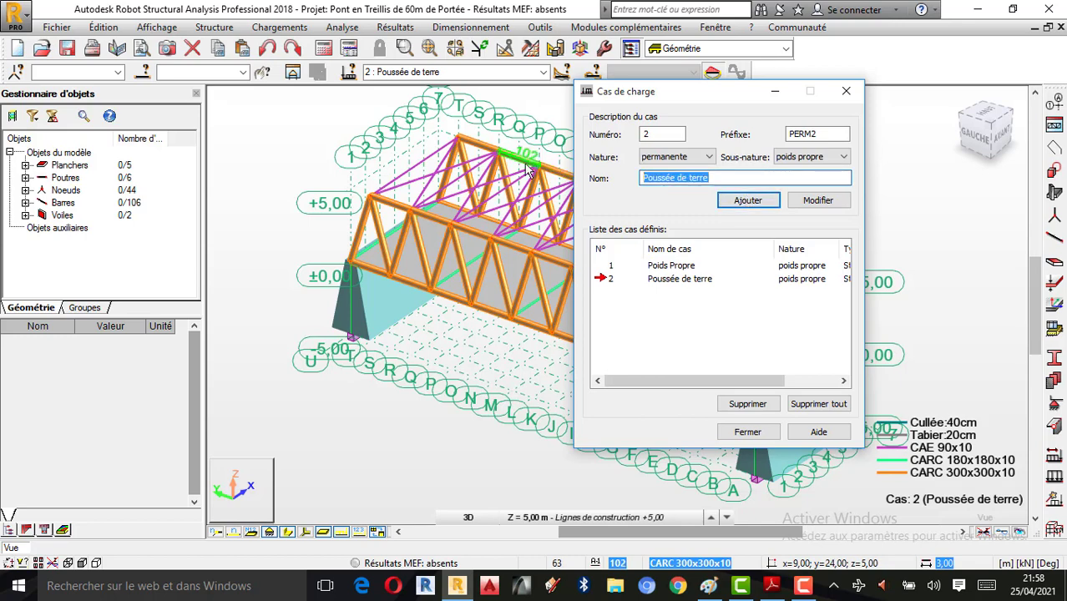
# Step: Add permanent load case 3 named 'Revetement de la chaussée'
pyautogui.write('Re')
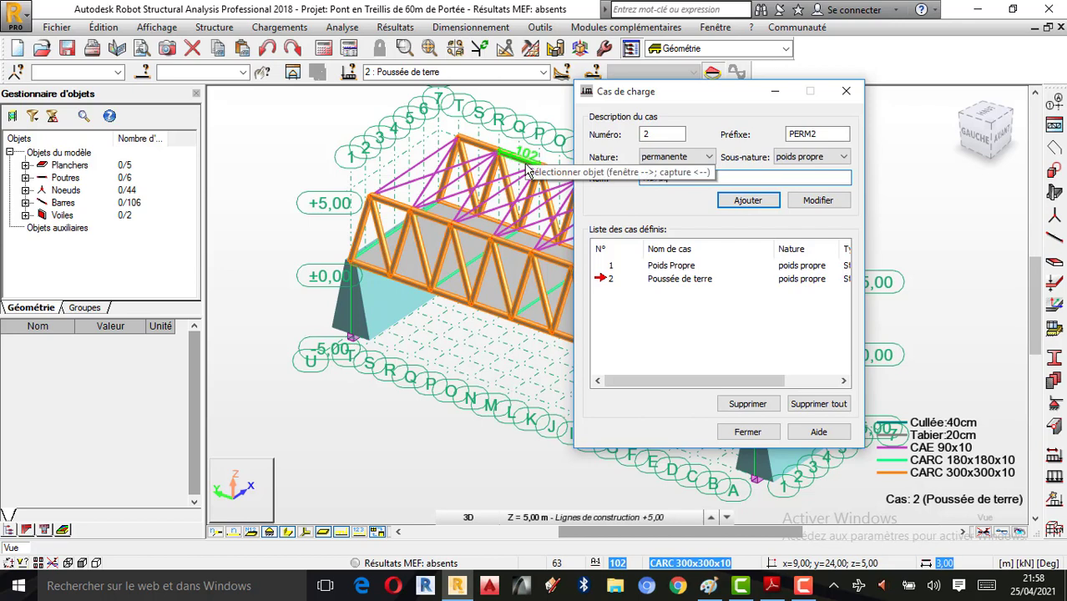
pyautogui.write('vete')
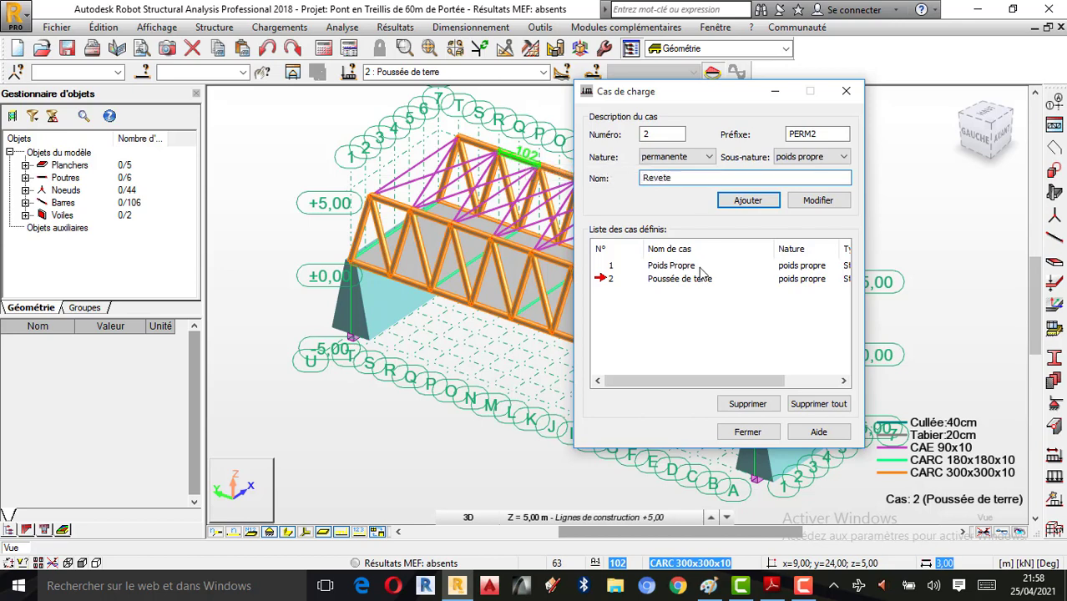
pyautogui.write('ment de la chaussée')
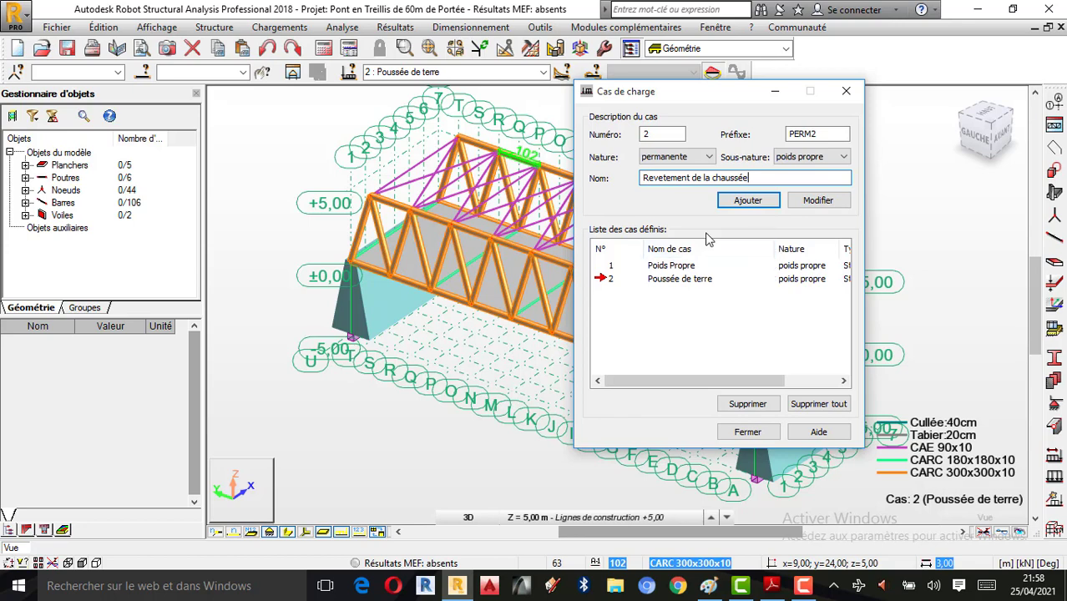
pyautogui.click(756, 206)
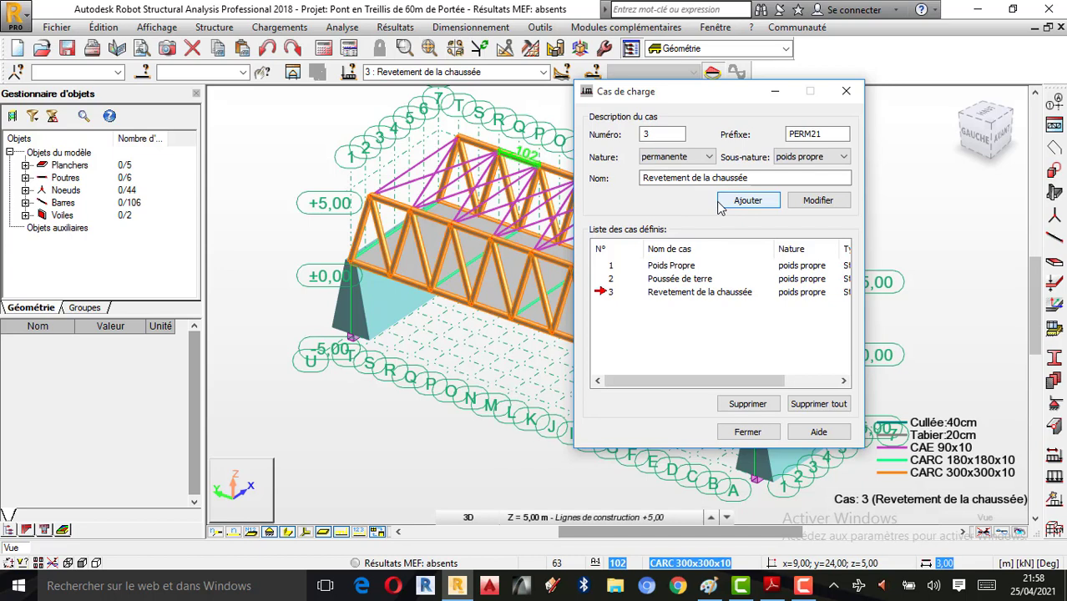
pyautogui.click(691, 157)
# Step: Add load case 4 'Foule 01' with d'exploitation (live) nature
pyautogui.click(665, 182)
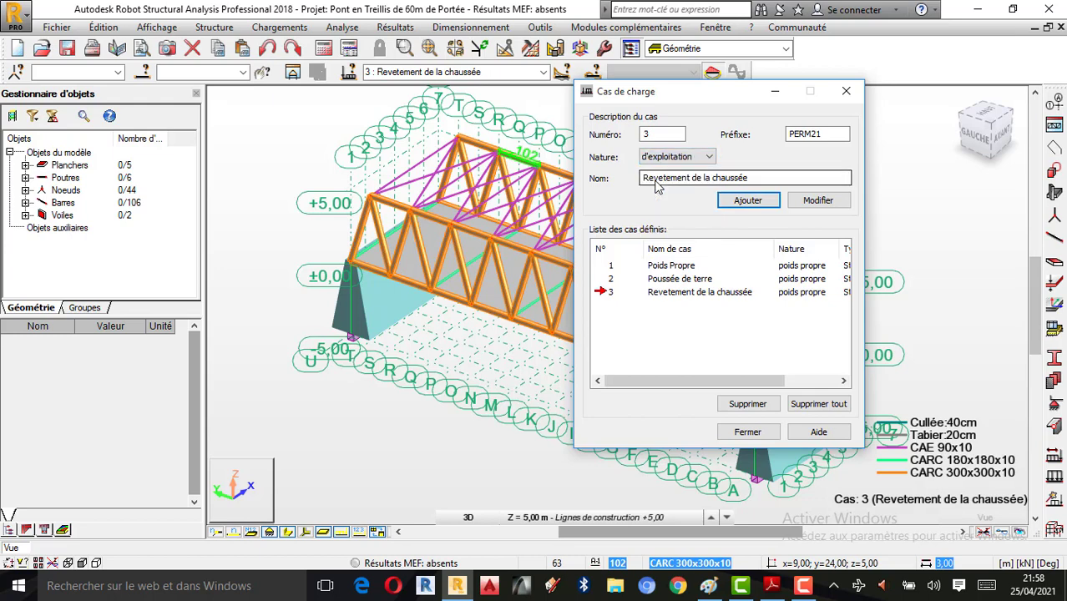
pyautogui.moveTo(760, 178); pyautogui.dragTo(512, 186)
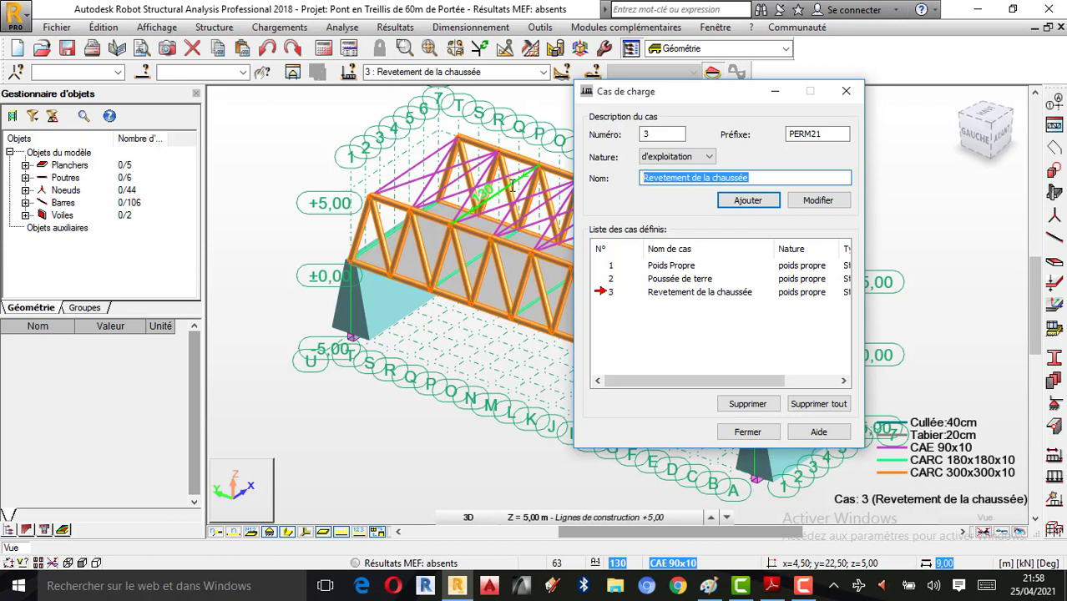
pyautogui.write('F')
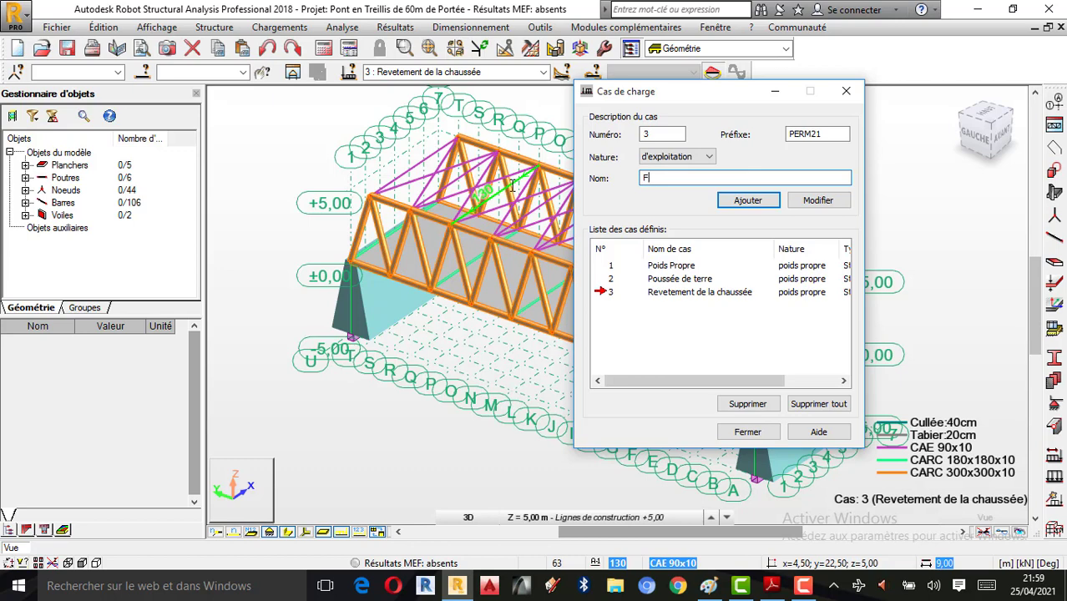
pyautogui.write('oule 01')
pyautogui.click(802, 586)
pyautogui.click(991, 513)
pyautogui.click(991, 513)
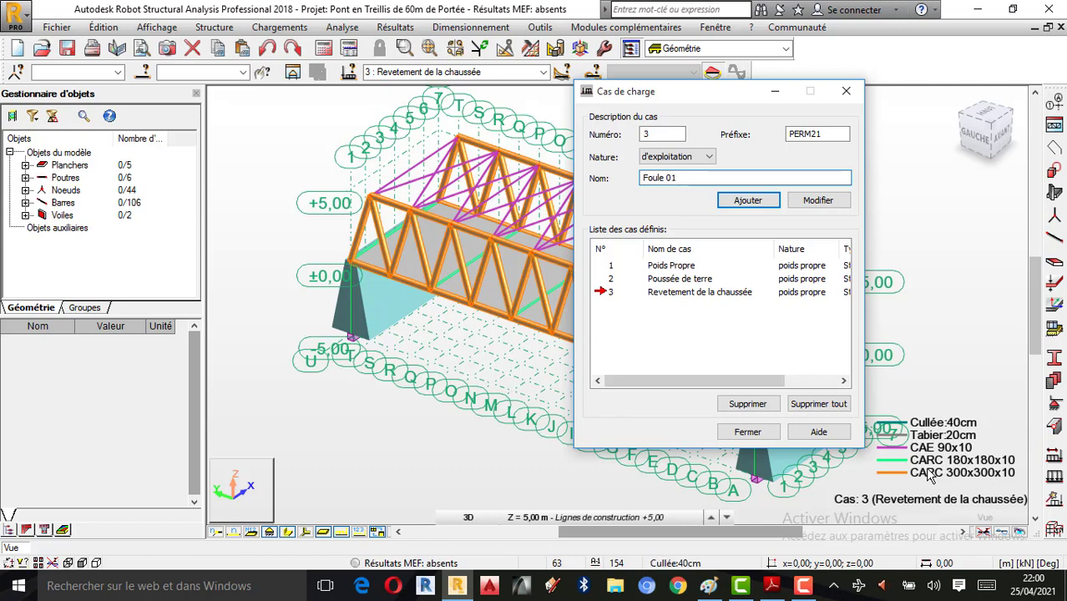
pyautogui.click(747, 200)
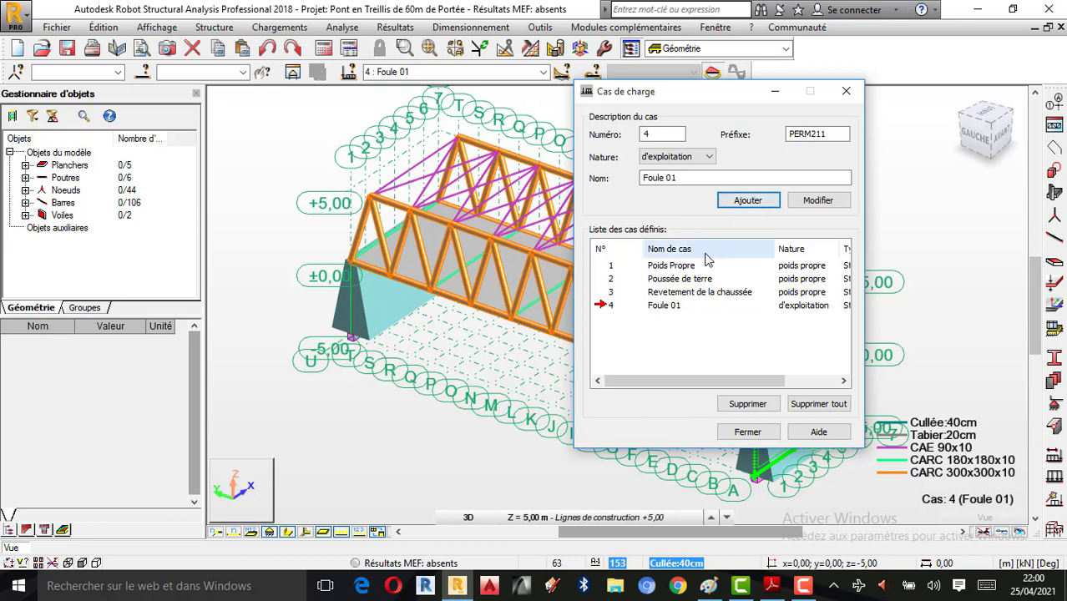
# Step: Rename the case to 'Foule 02' and add it as load case 5
pyautogui.click(692, 177)
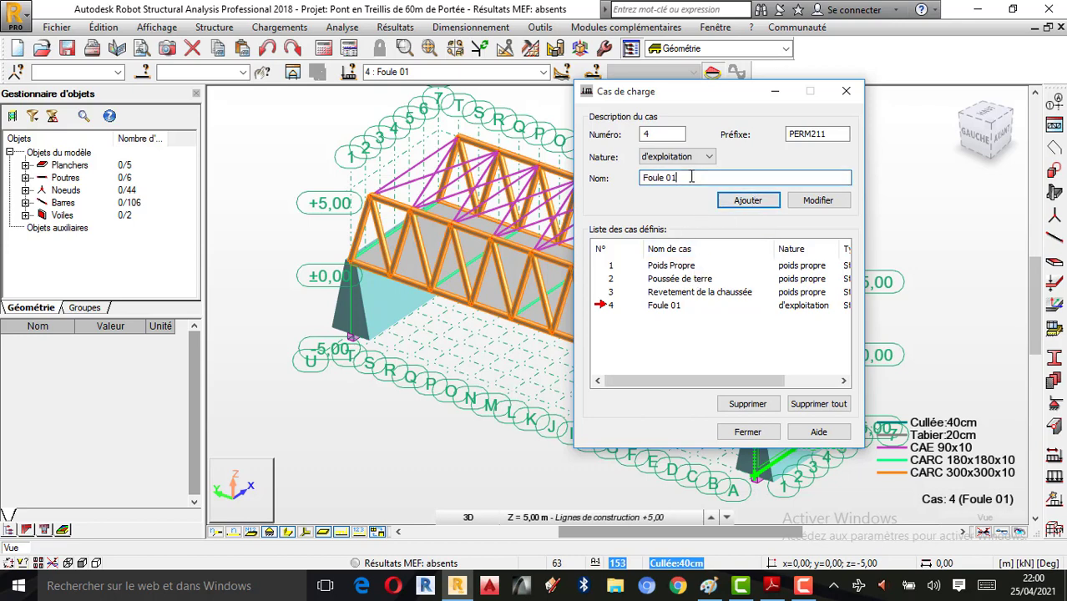
pyautogui.press('BackSpace')
pyautogui.write('2')
pyautogui.click(756, 209)
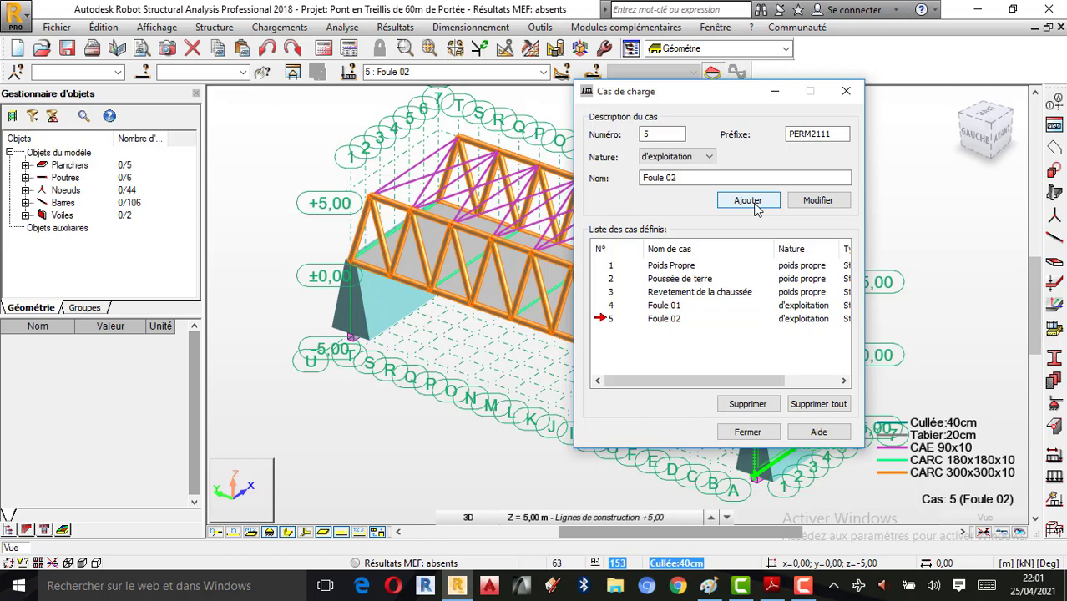
pyautogui.click(710, 157)
pyautogui.click(710, 160)
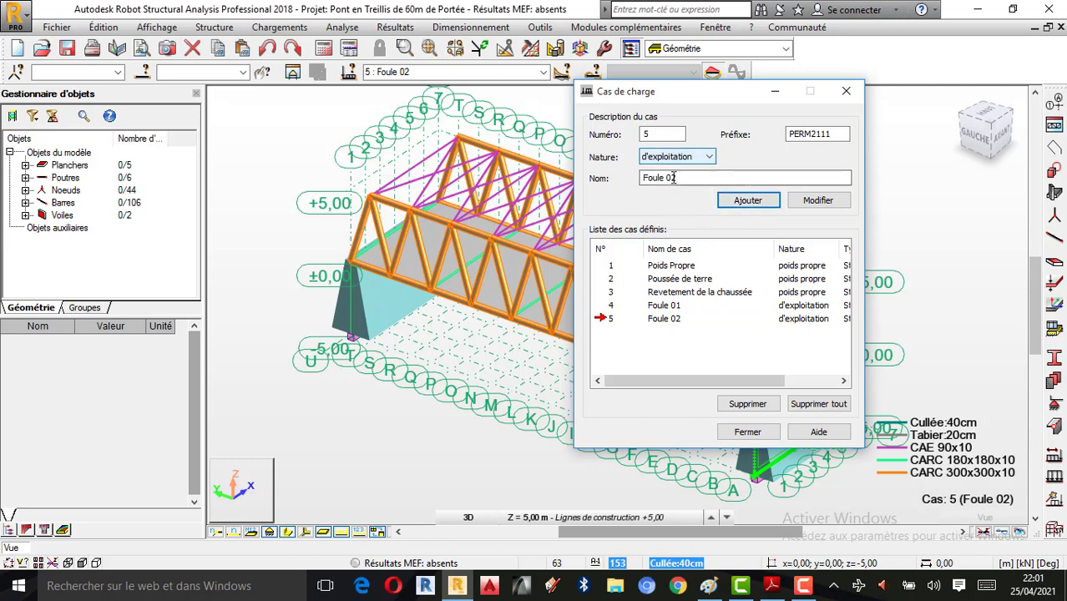
pyautogui.click(804, 586)
pyautogui.click(990, 511)
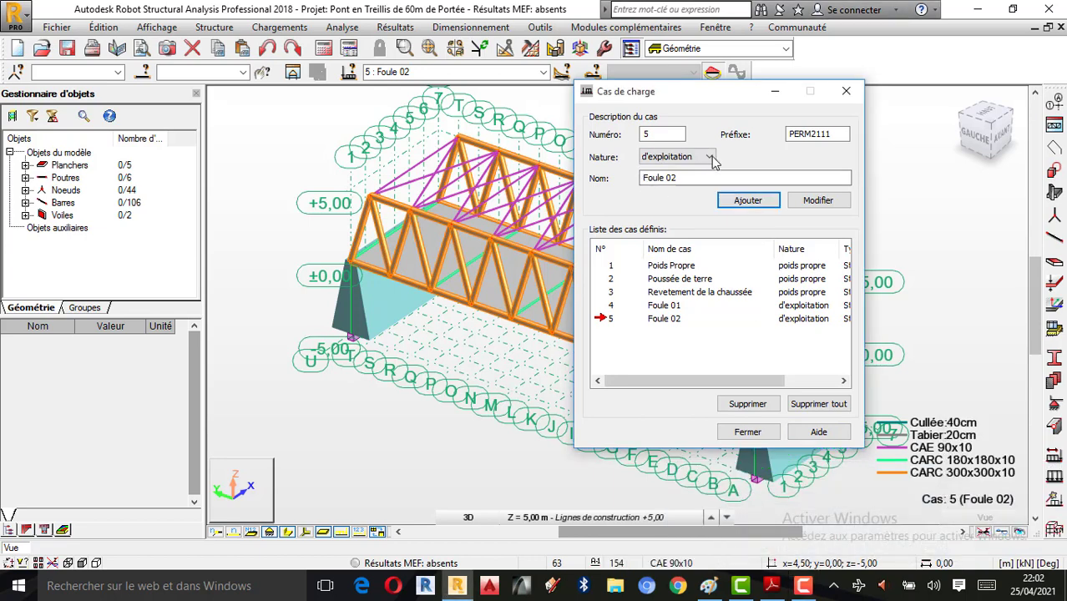
pyautogui.click(711, 157)
# Step: Add load case 6 with nature vent (wind), named 'Vent 01'
pyautogui.click(650, 192)
pyautogui.press('Tab')
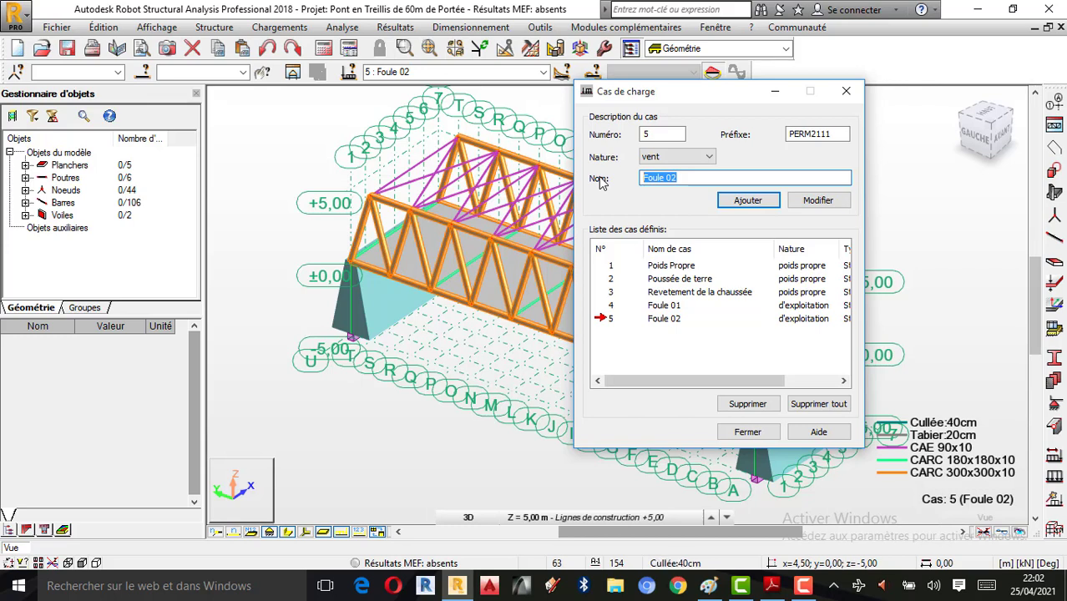
pyautogui.write('Venr')
pyautogui.press('BackSpace')
pyautogui.write('t 01')
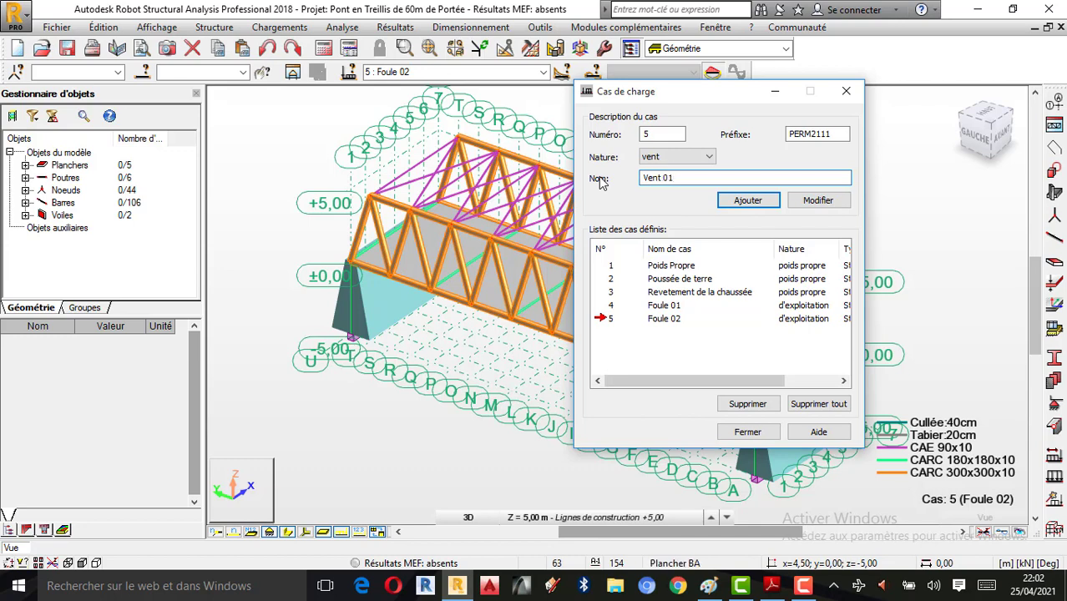
pyautogui.click(748, 201)
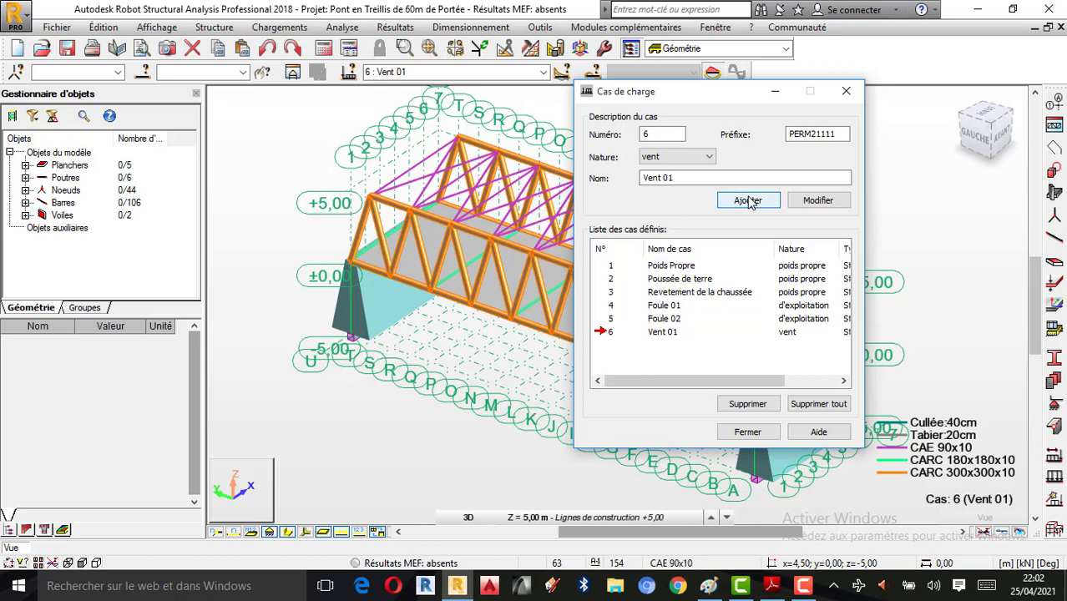
# Step: Rename the case to 'Vent 02' and add it as load case 7
pyautogui.click(689, 178)
pyautogui.press('BackSpace')
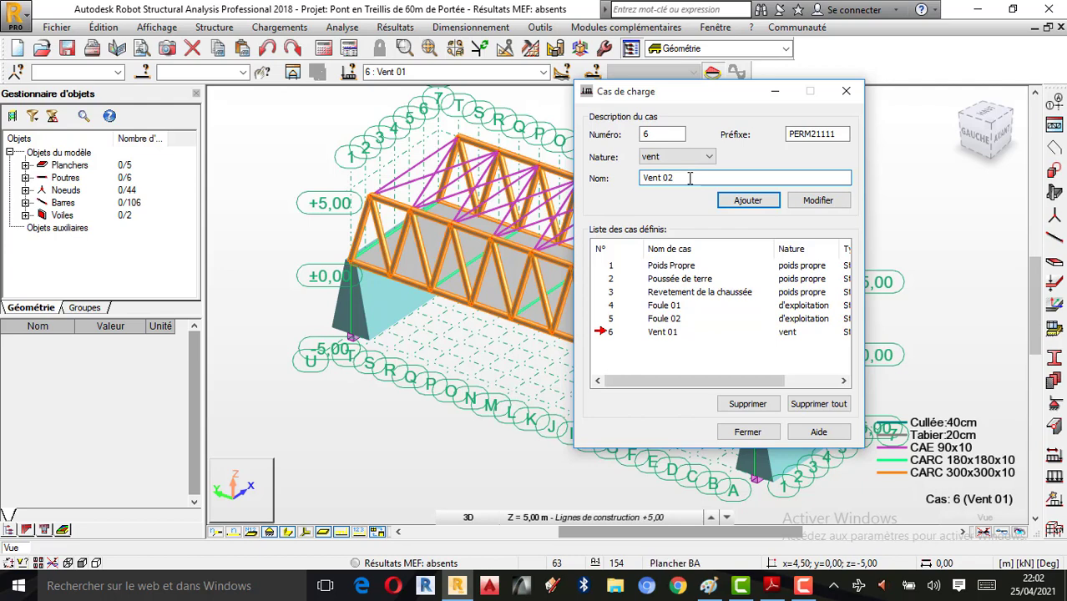
pyautogui.click(749, 204)
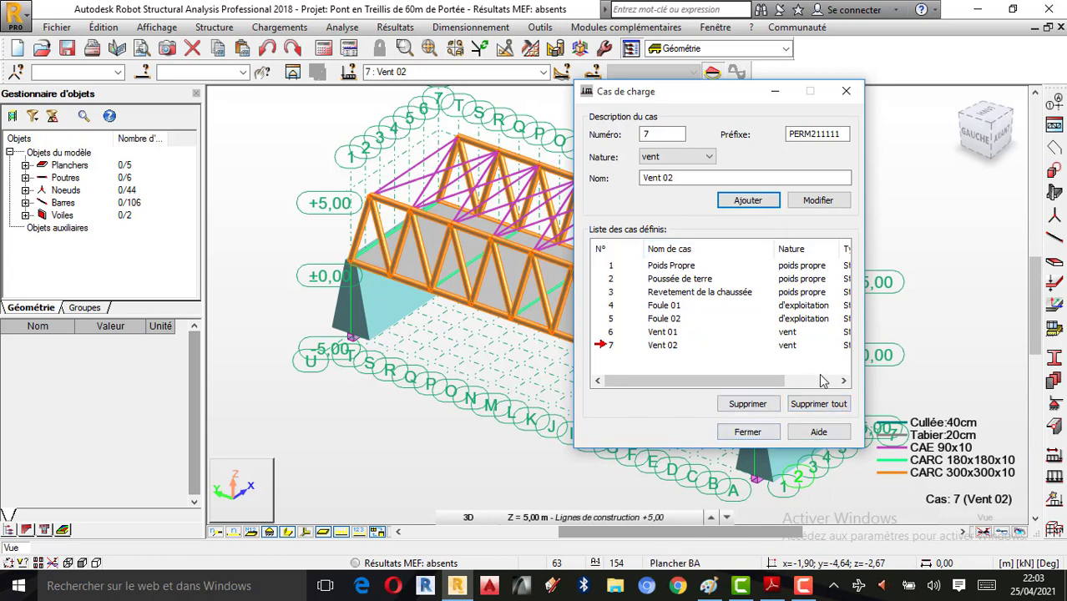
# Step: Close the load case window, switch to 3D rotation, and confirm the seven-case list
pyautogui.click(772, 432)
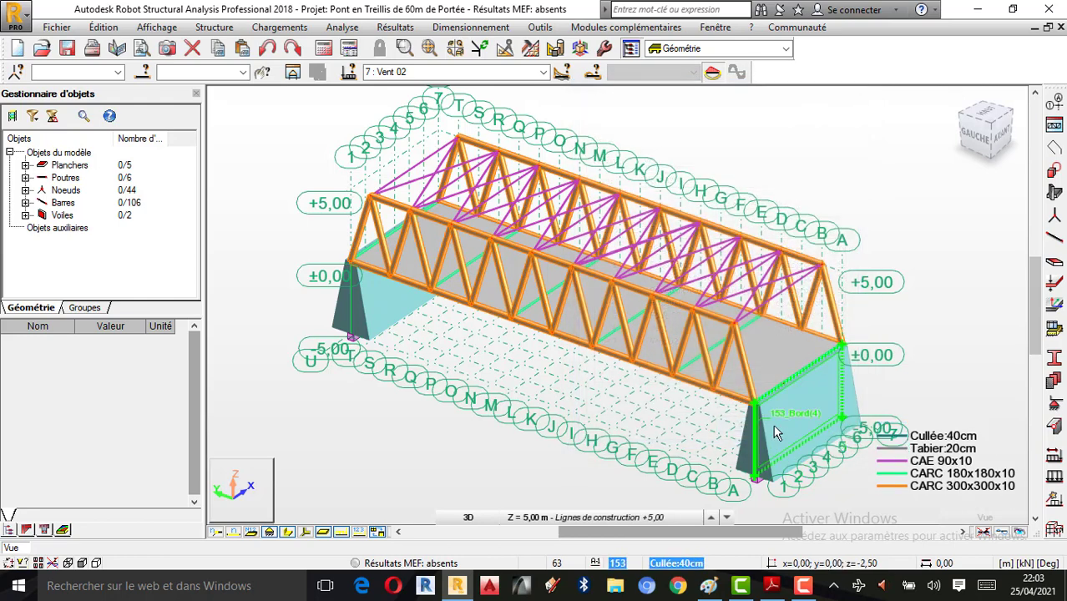
pyautogui.rightClick(831, 171)
pyautogui.click(777, 227)
pyautogui.moveTo(799, 180); pyautogui.dragTo(693, 154)
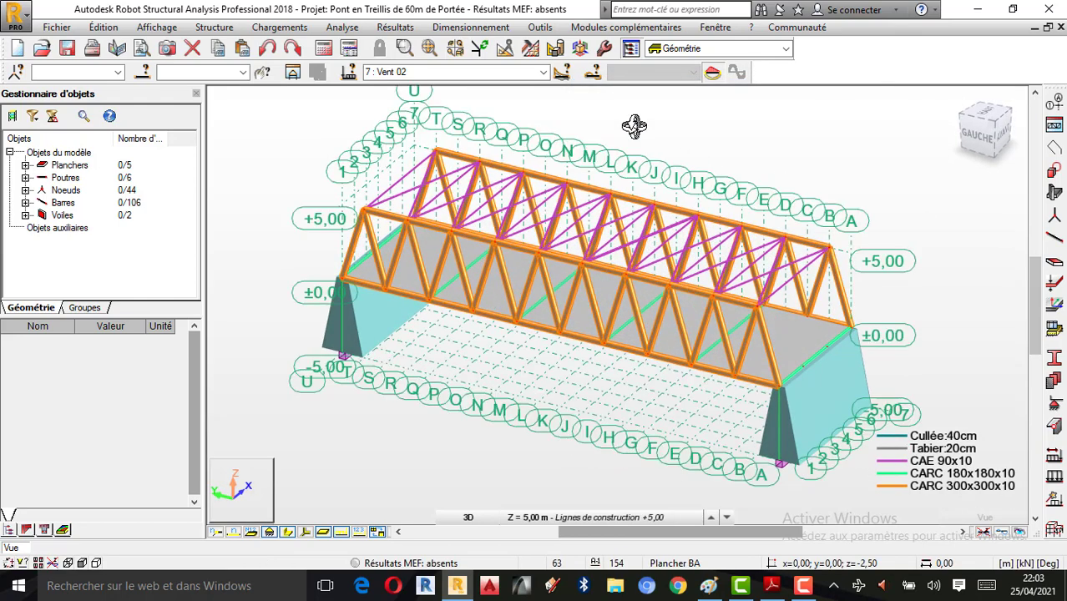
pyautogui.click(540, 74)
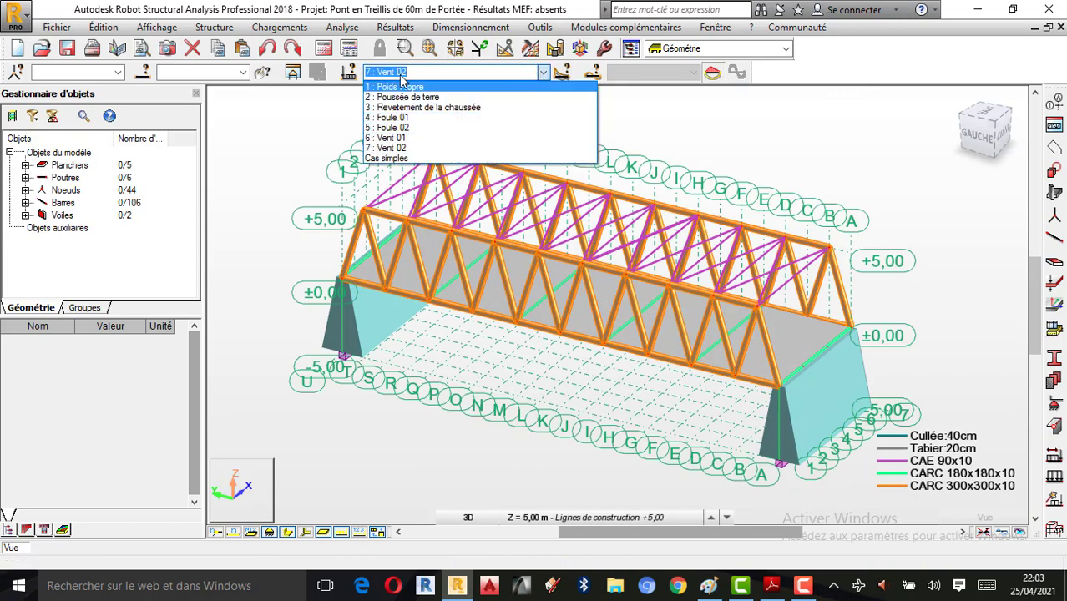
pyautogui.click(858, 138)
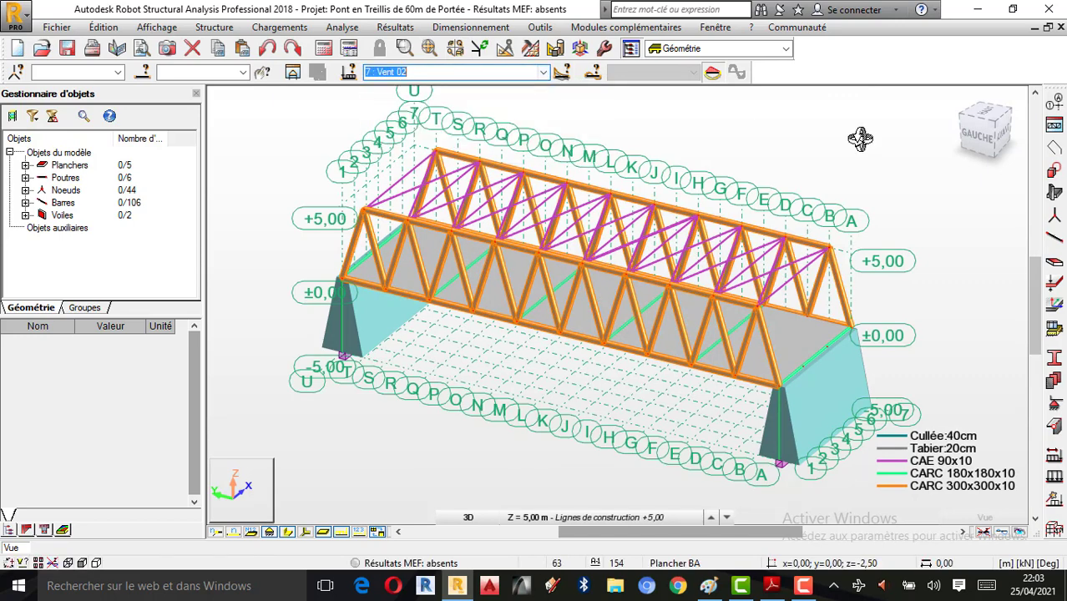
# Step: Orbit and zoom the truss bridge to inspect it from the other side
pyautogui.moveTo(805, 341); pyautogui.dragTo(789, 365)
pyautogui.scroll(1, 664, 299)
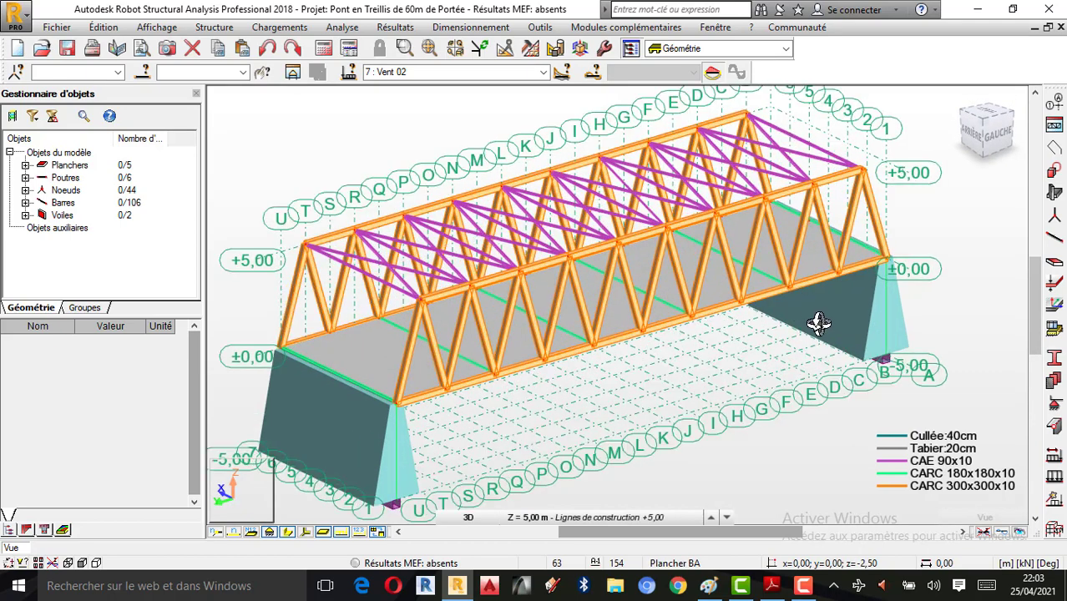
pyautogui.scroll(2, 674, 291)
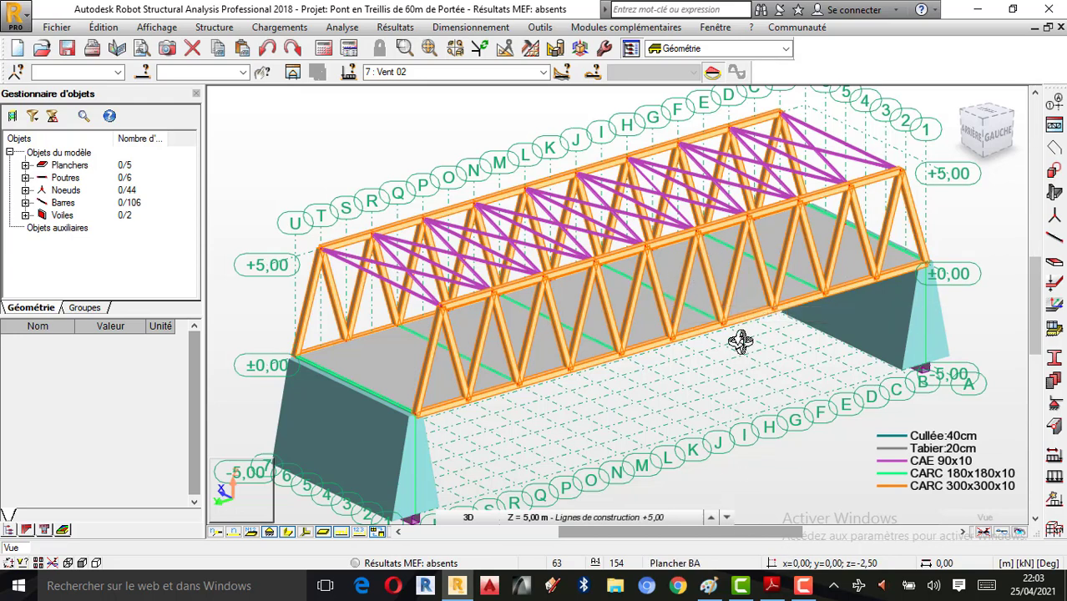
pyautogui.scroll(-1, 676, 318)
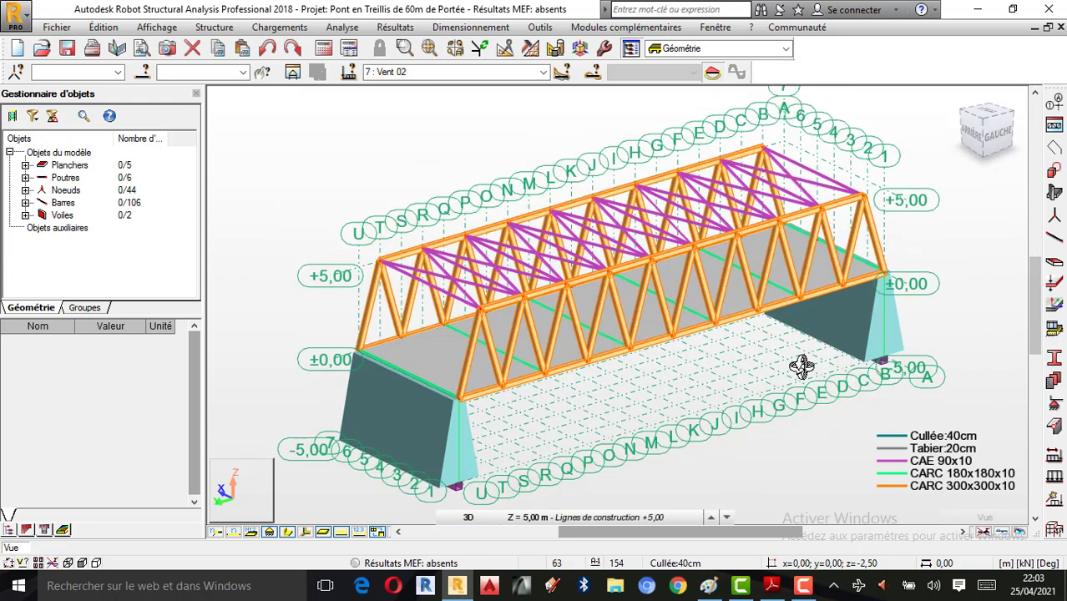
pyautogui.click(803, 586)
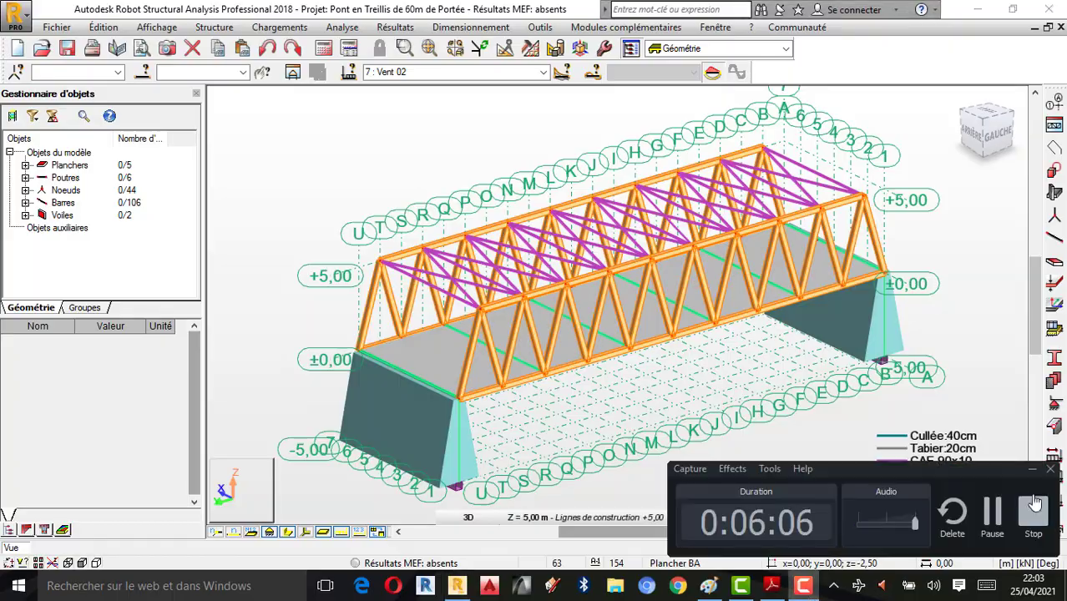